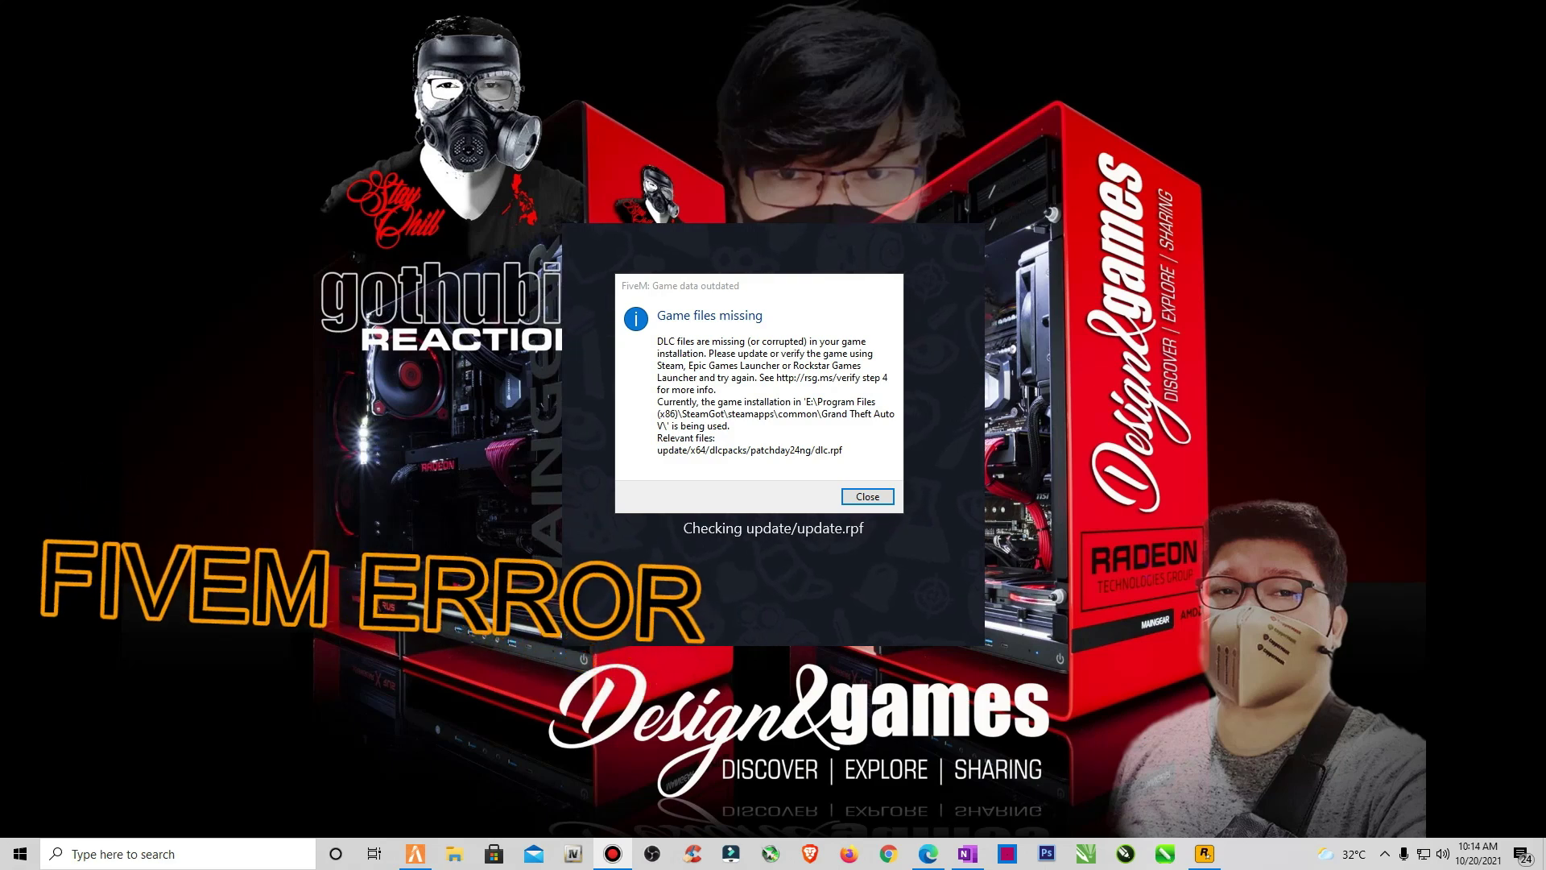
Step: Move the FiveM "Game data outdated" error aside and dismiss it
{"action": "left_click_drag", "start_coordinate": [840, 290], "coordinate": [1234, 288]}
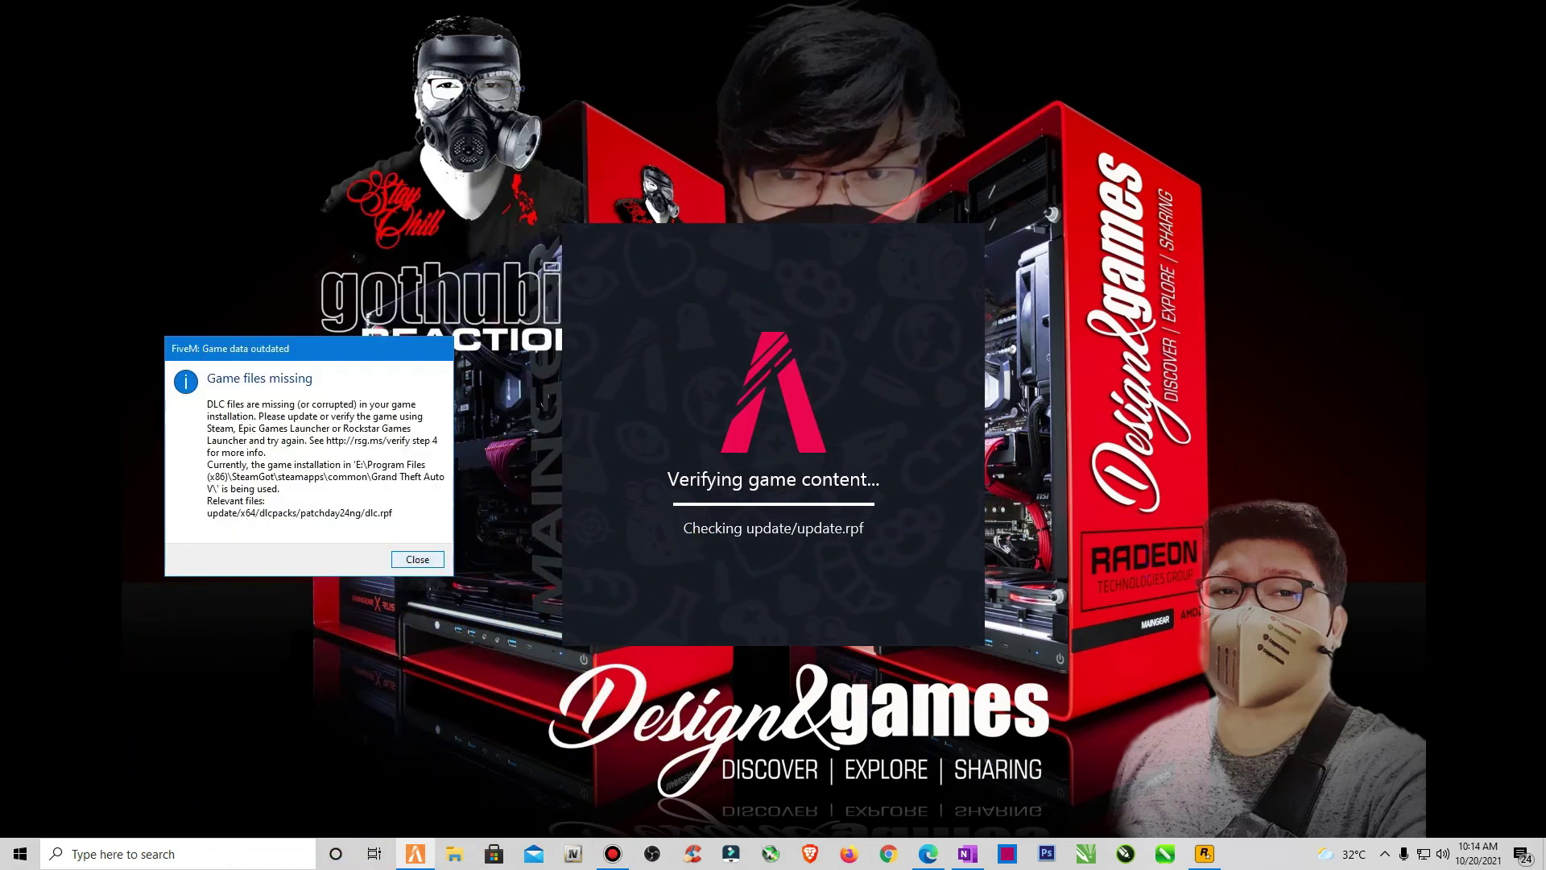
{"action": "key", "text": "Return"}
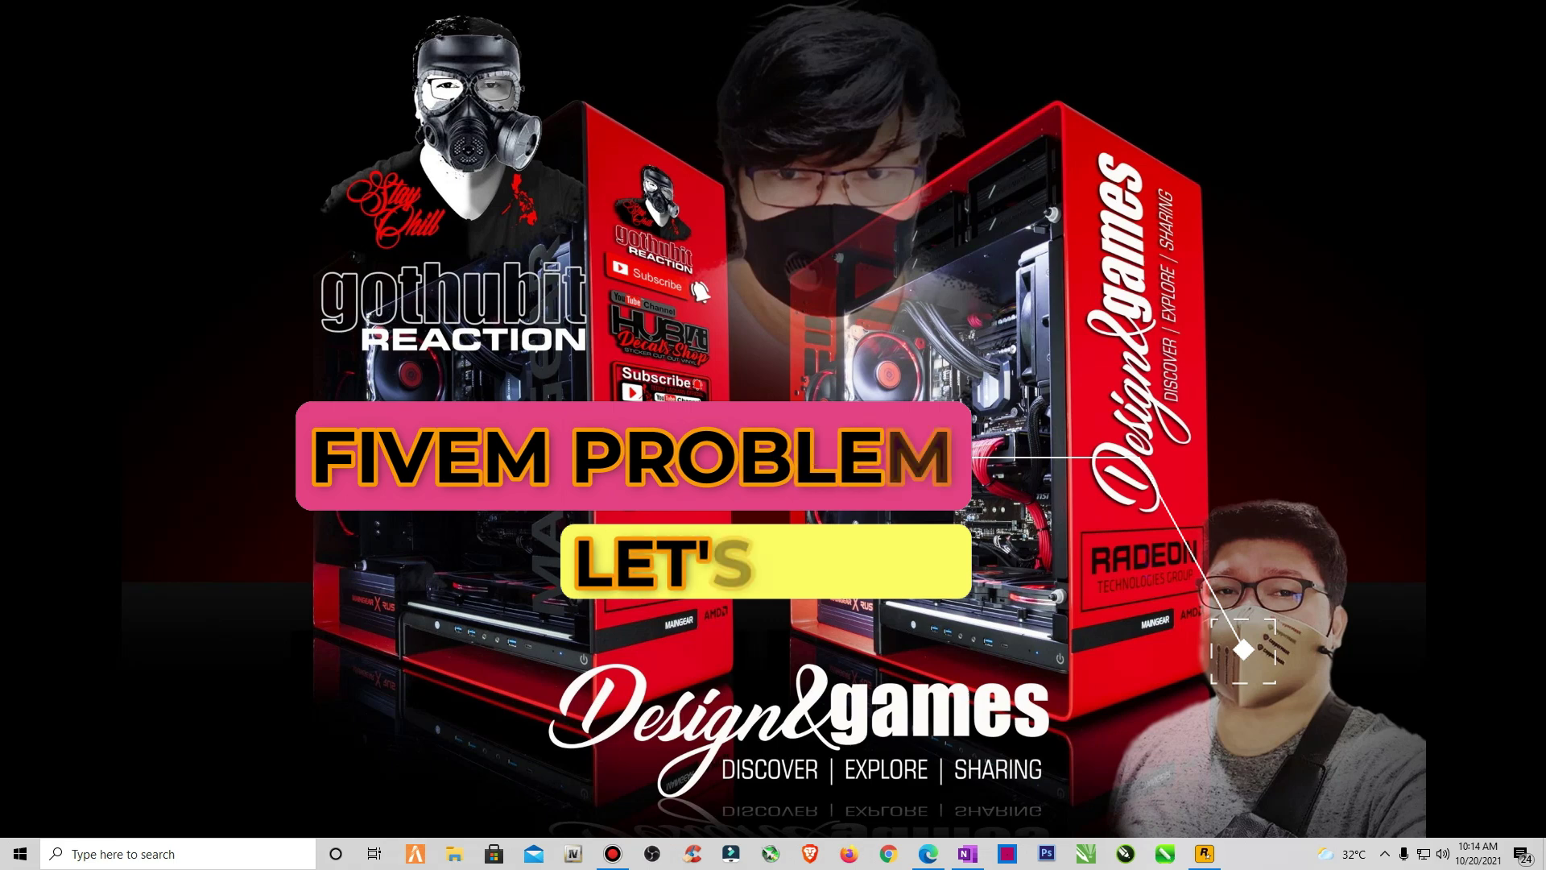
Step: Show the desktop icons and refresh the desktop
{"action": "right_click", "coordinate": [773, 340]}
{"action": "mouse_move", "coordinate": [866, 374]}
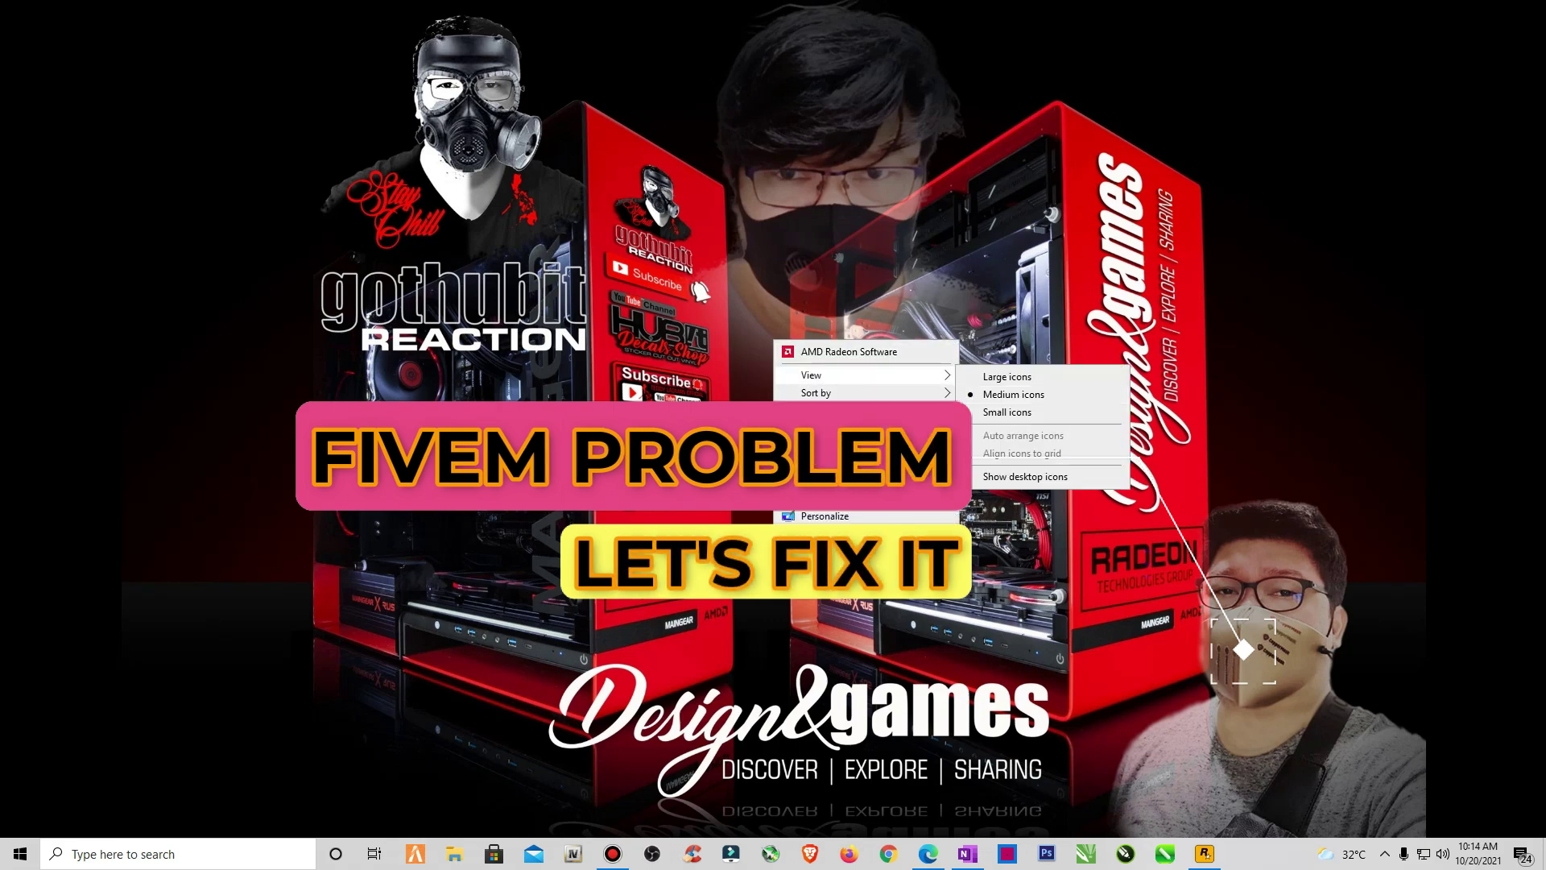
{"action": "left_click", "coordinate": [1016, 477]}
{"action": "right_click", "coordinate": [504, 318]}
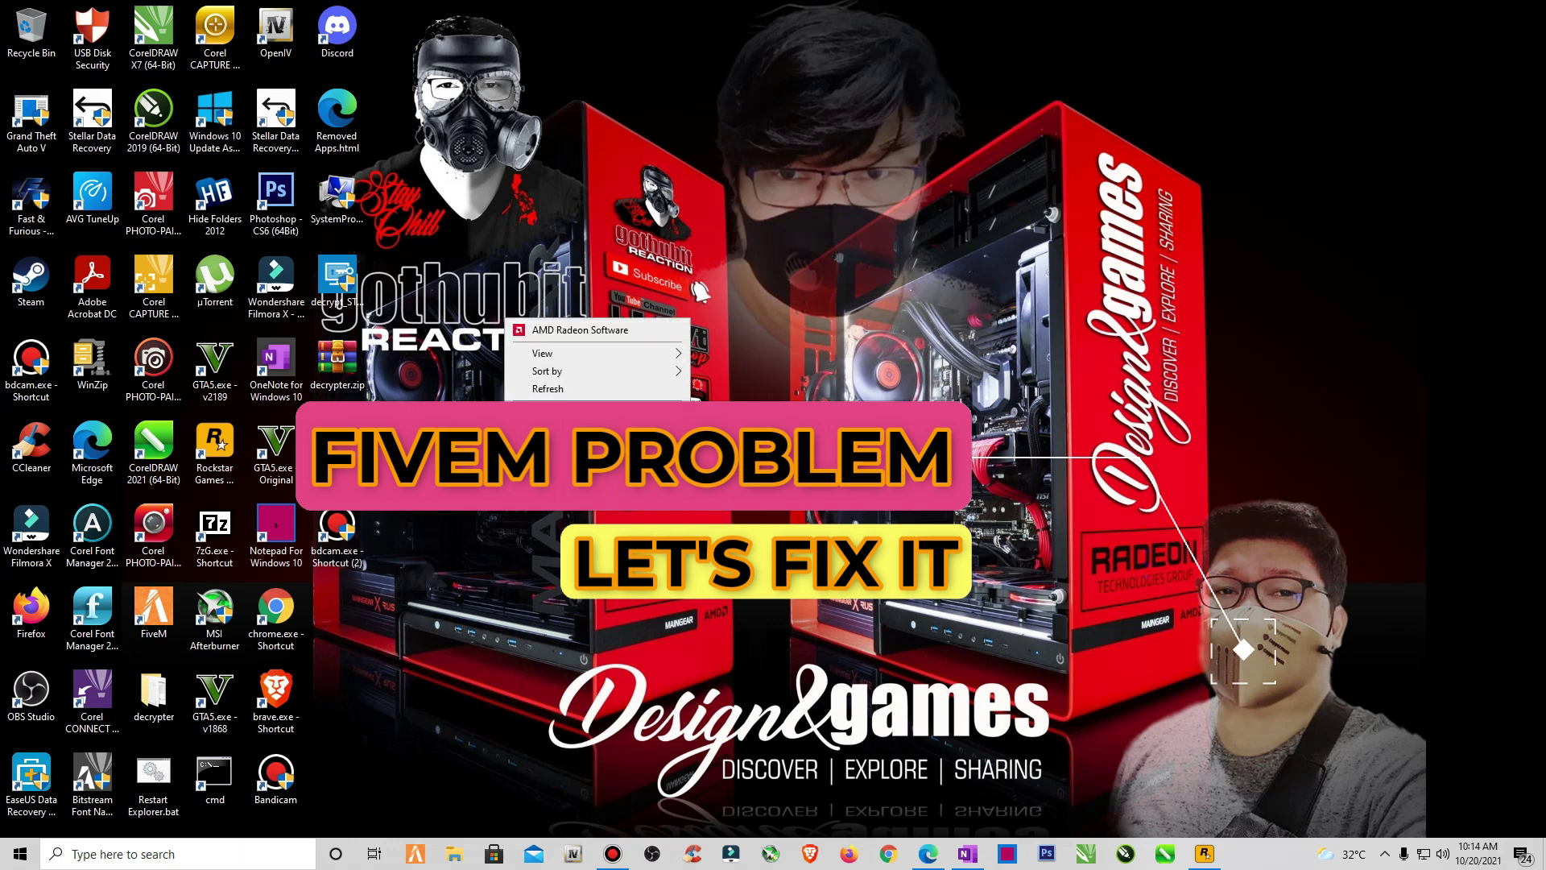
{"action": "left_click", "coordinate": [547, 388]}
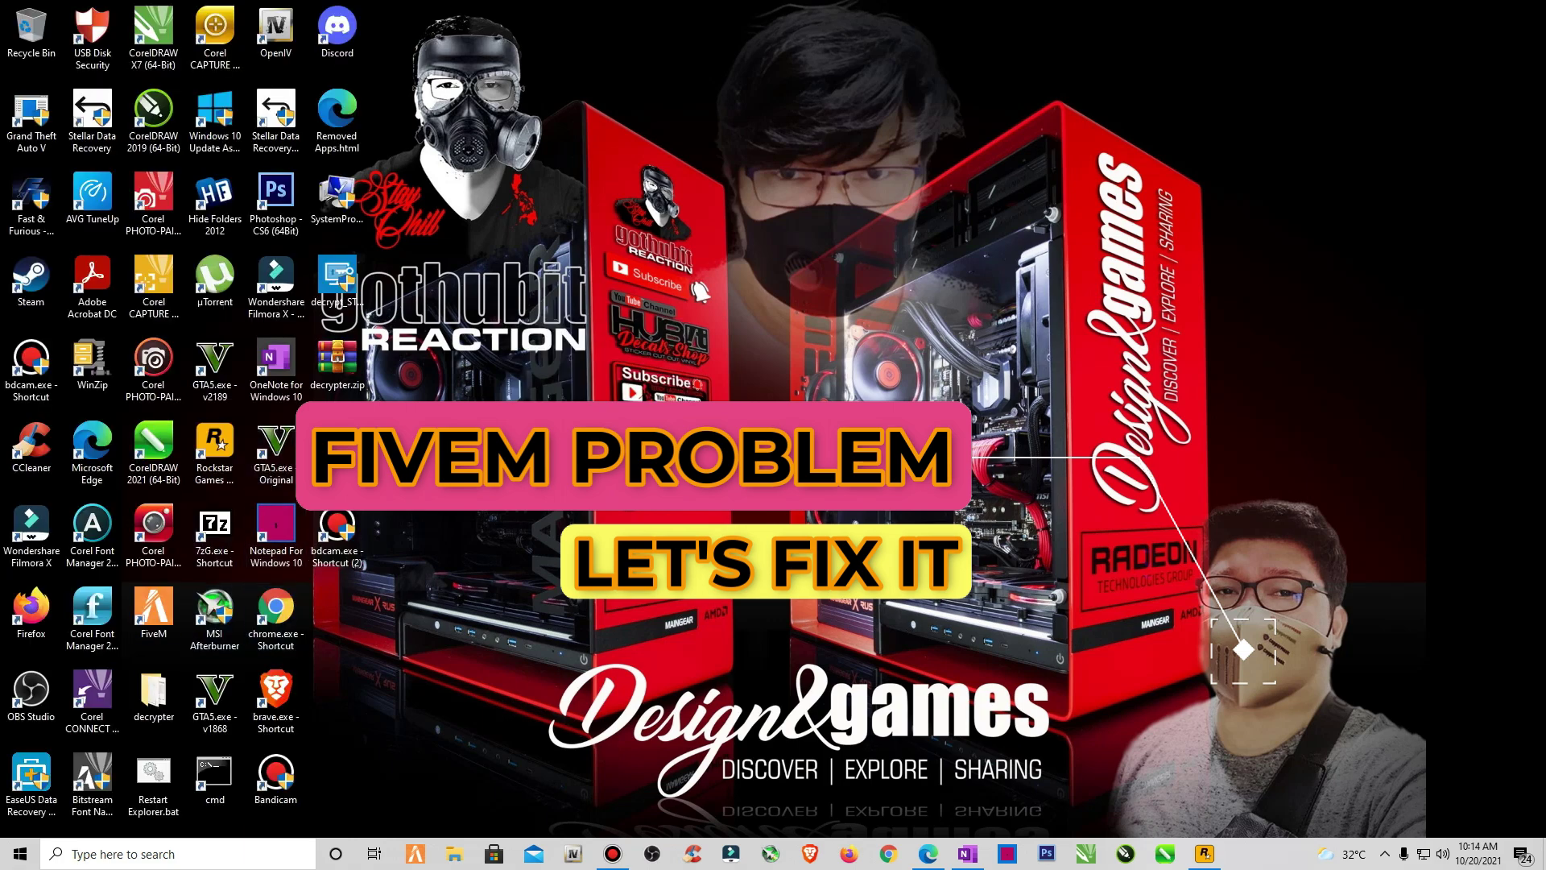
{"action": "right_click", "coordinate": [148, 596]}
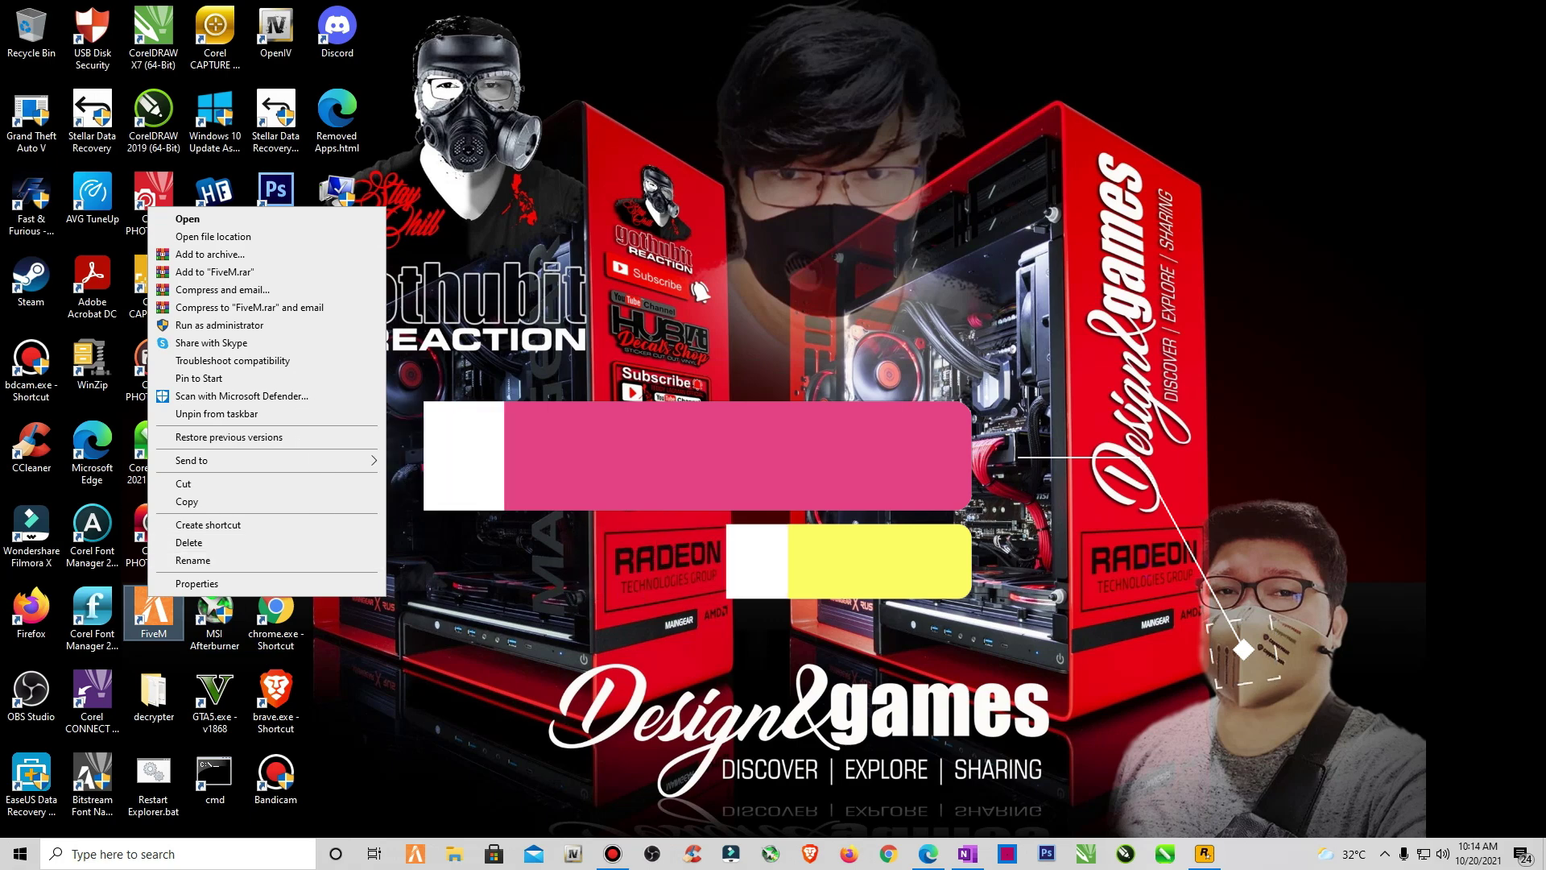
{"action": "left_click", "coordinate": [197, 583]}
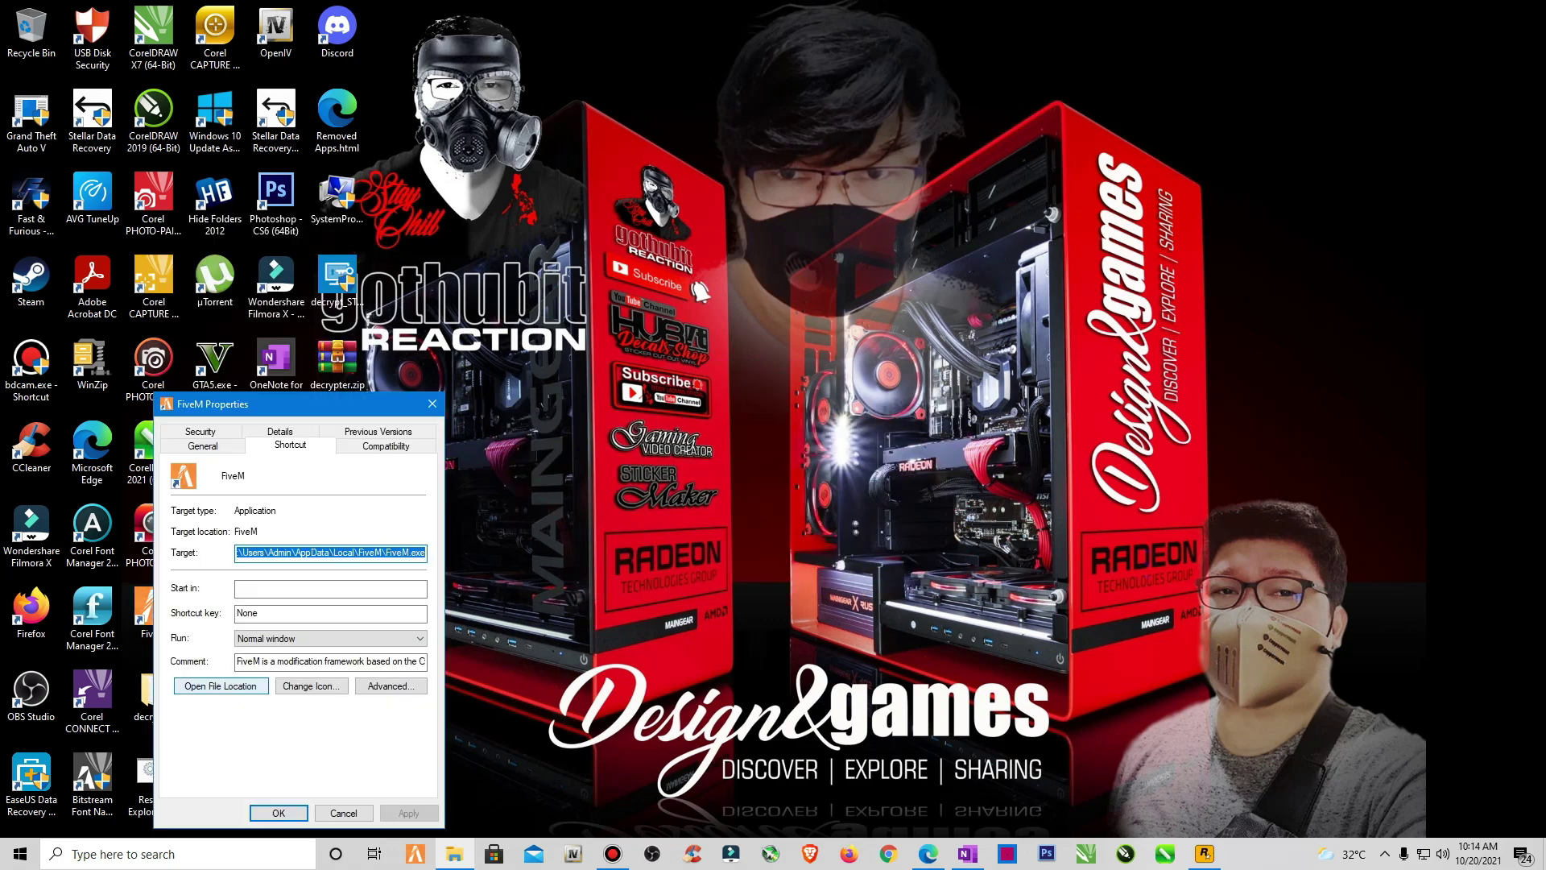
{"action": "left_click", "coordinate": [279, 813]}
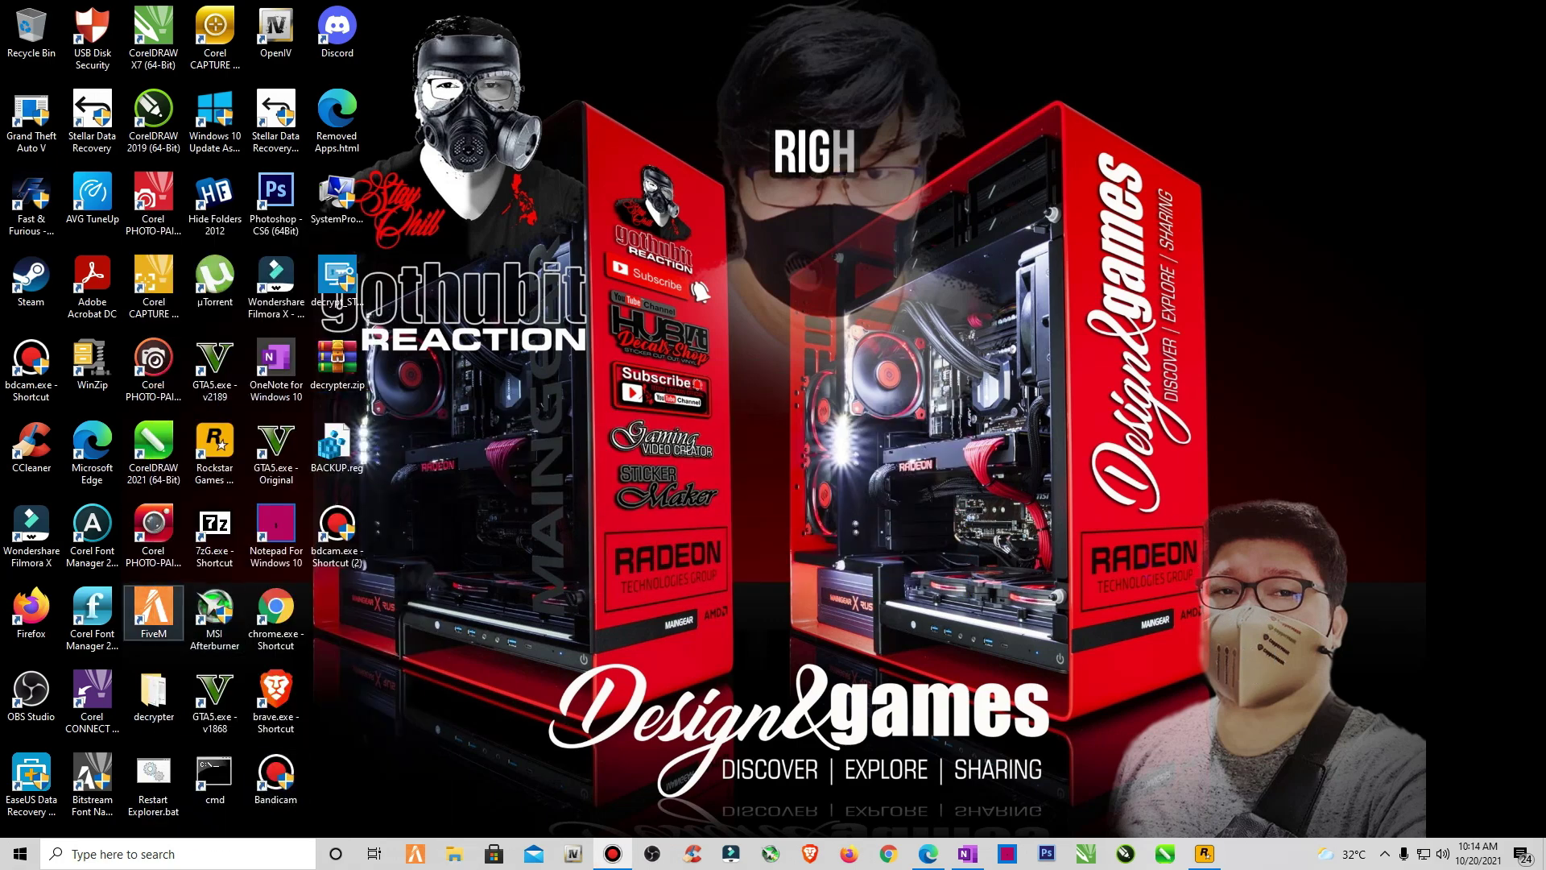
Step: Go to the FiveM desktop shortcut's file location and open the FiveM Application Data folder
{"action": "right_click", "coordinate": [167, 605]}
{"action": "left_click", "coordinate": [232, 245]}
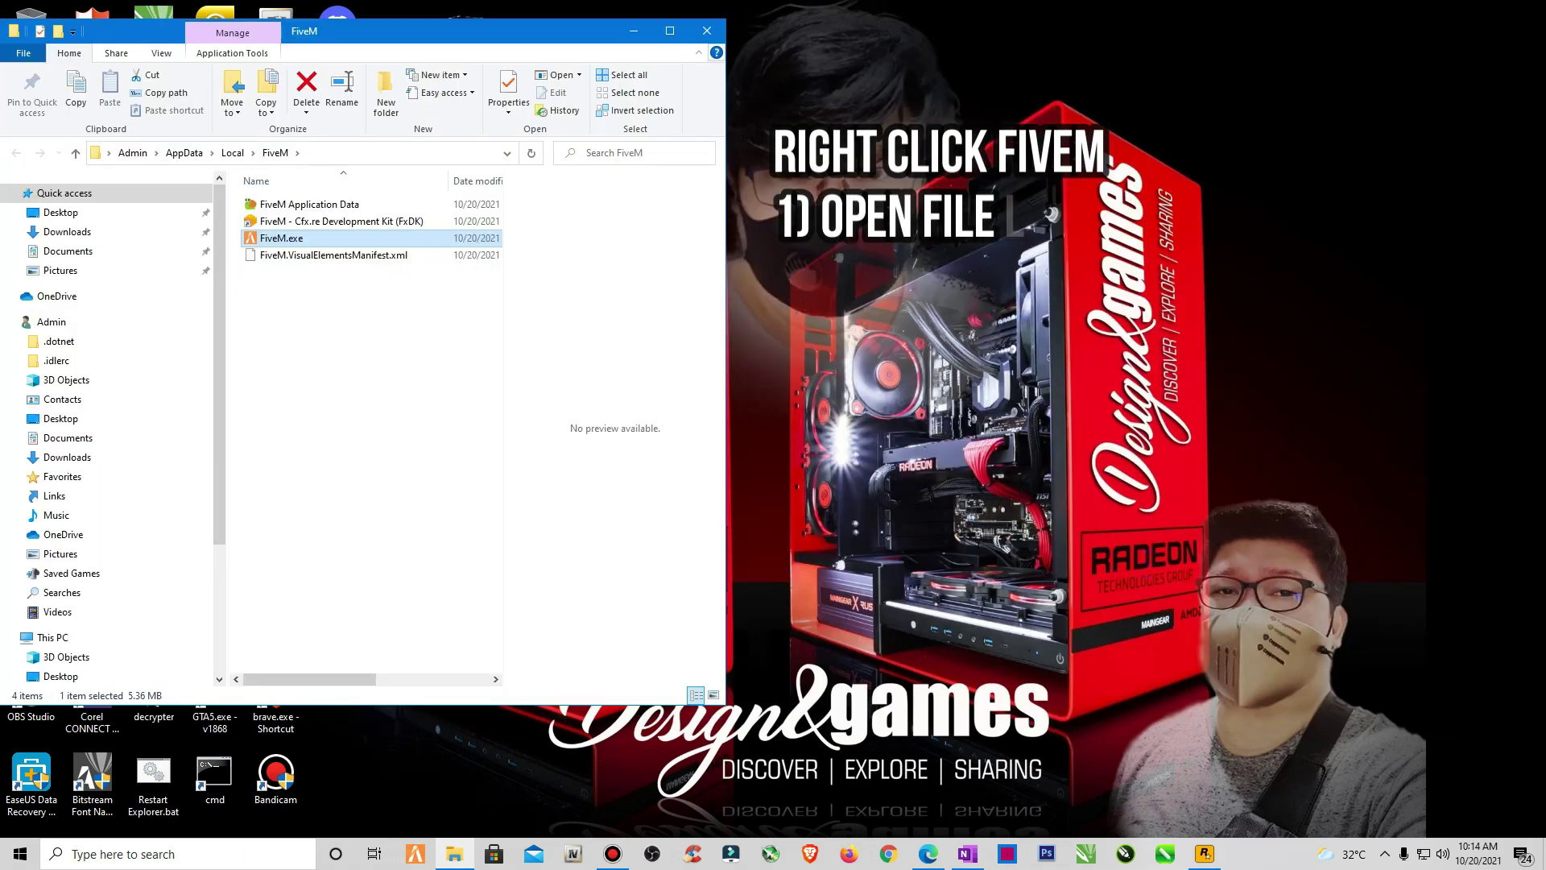
{"action": "left_click_drag", "start_coordinate": [402, 708], "coordinate": [402, 818]}
{"action": "double_click", "coordinate": [309, 204]}
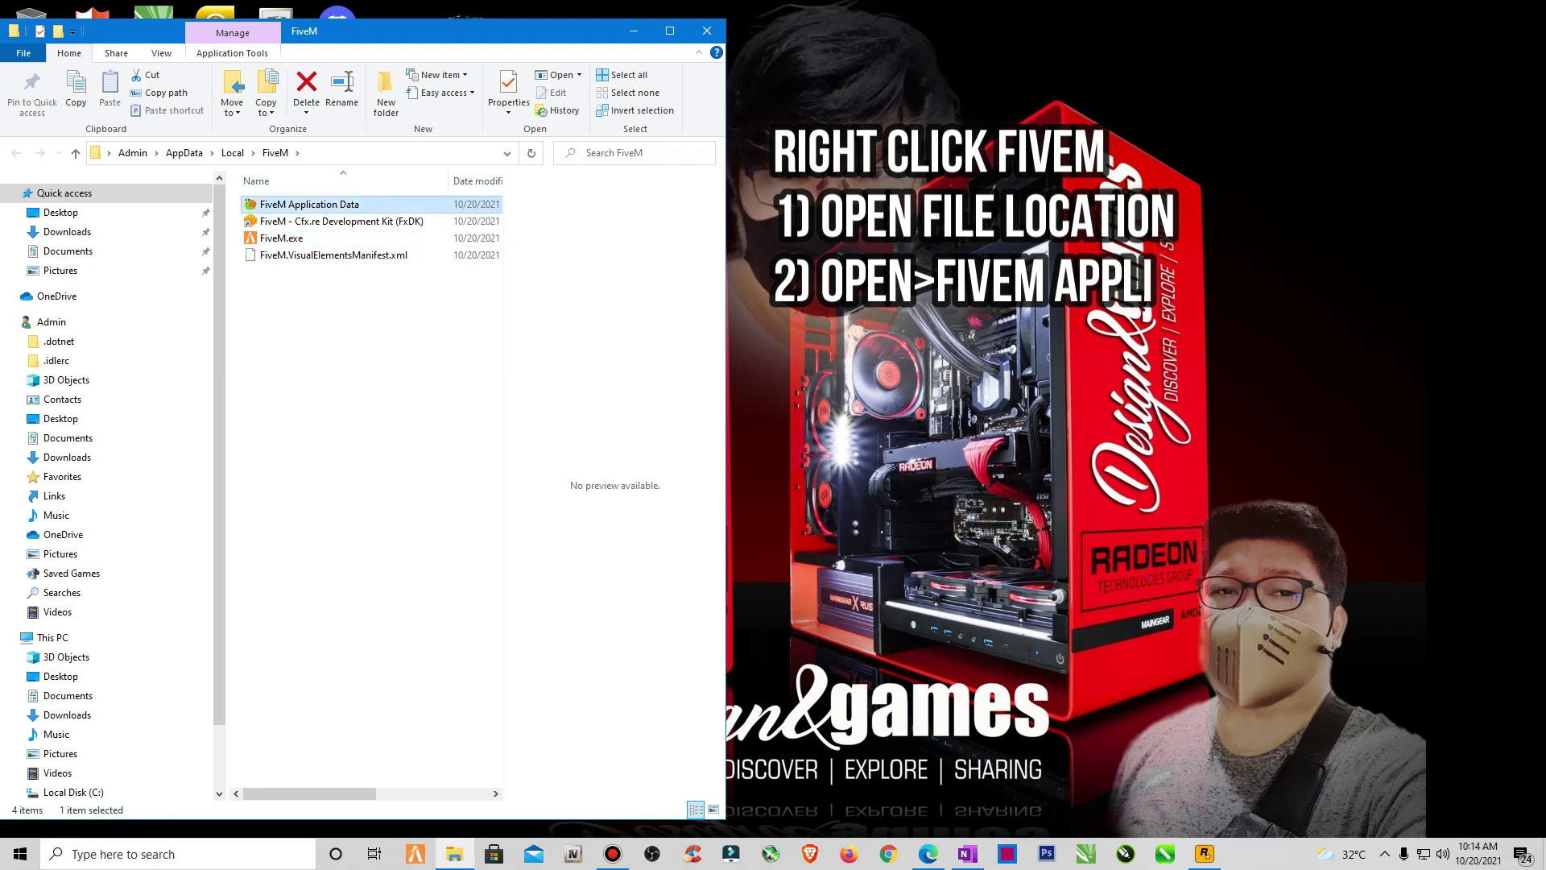
Step: Find CitizenFX.ini in the FiveM Application Data folder and open it in Notepad
{"action": "scroll", "coordinate": [326, 296], "scroll_direction": "down", "scroll_amount": 7}
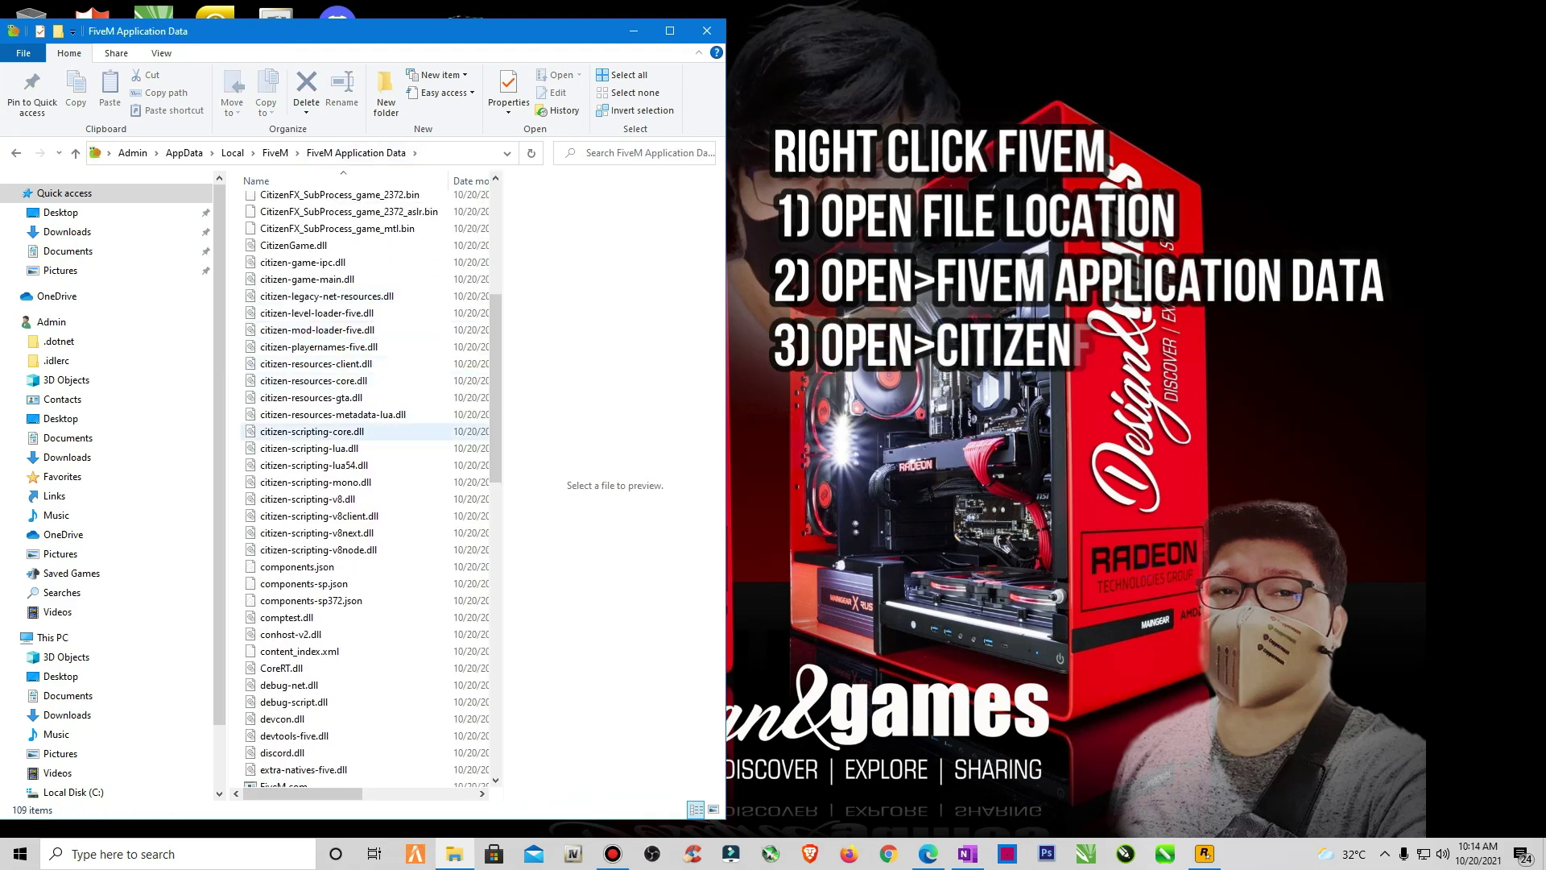
{"action": "scroll", "coordinate": [330, 346], "scroll_direction": "down", "scroll_amount": 7}
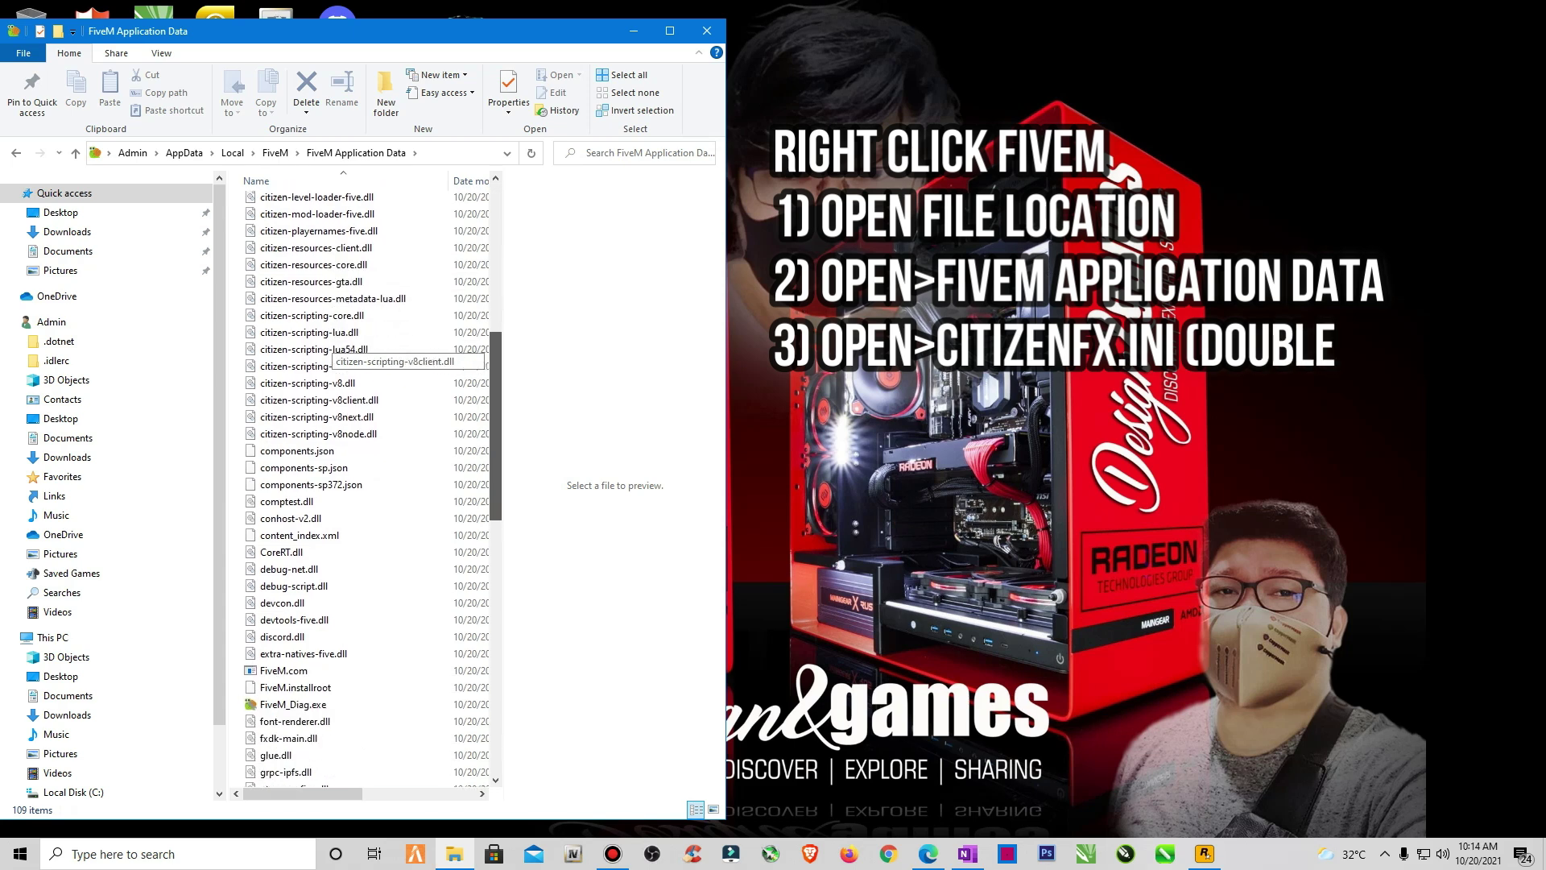
{"action": "scroll", "coordinate": [330, 355], "scroll_direction": "up", "scroll_amount": 7}
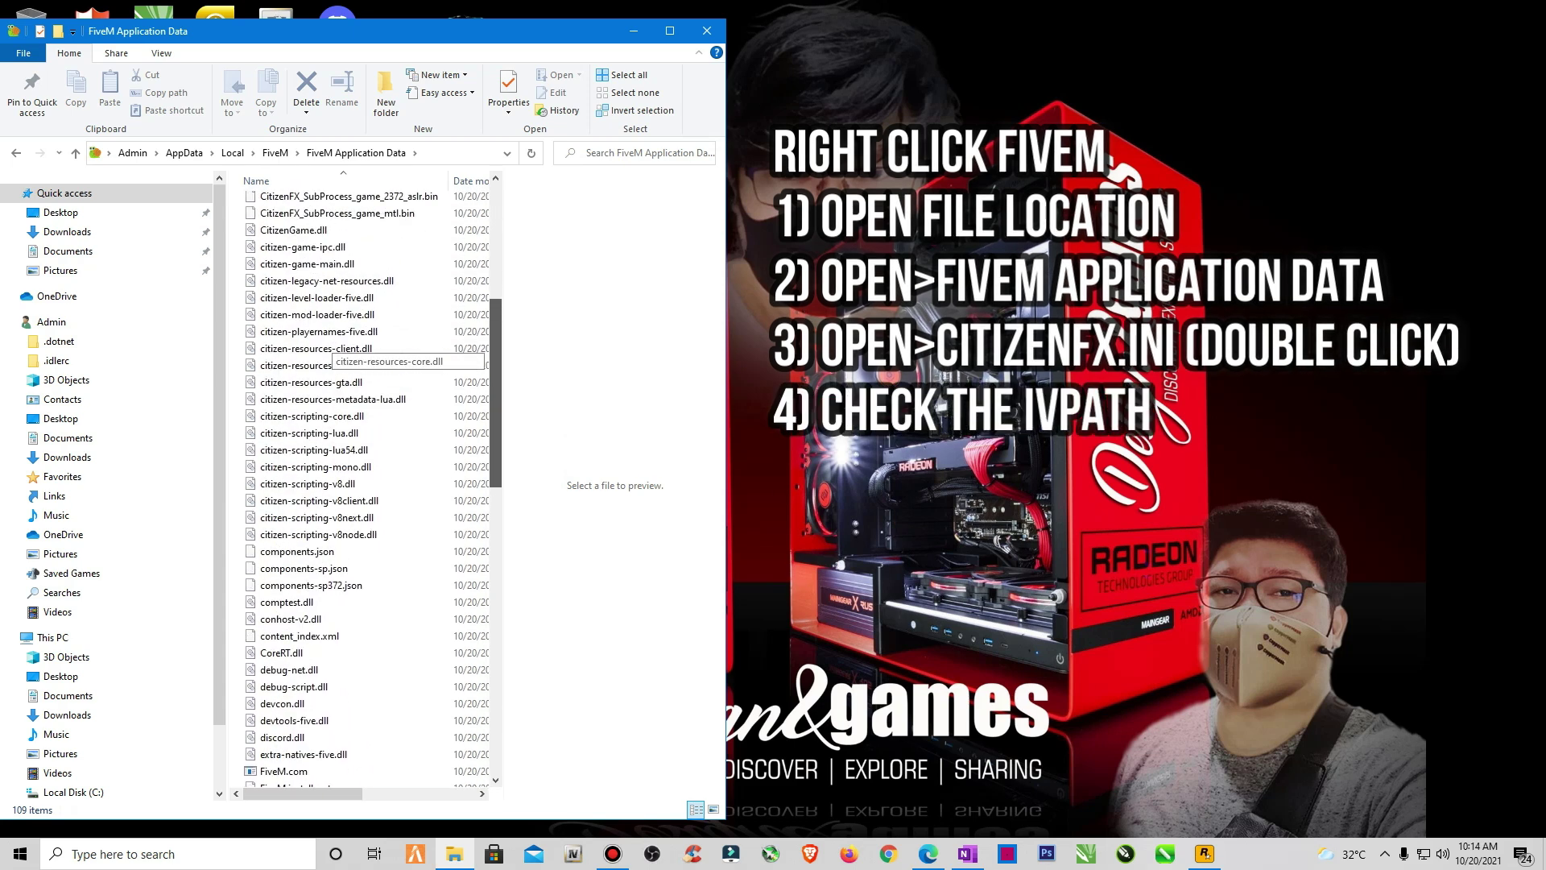
{"action": "scroll", "coordinate": [330, 351], "scroll_direction": "up", "scroll_amount": 2}
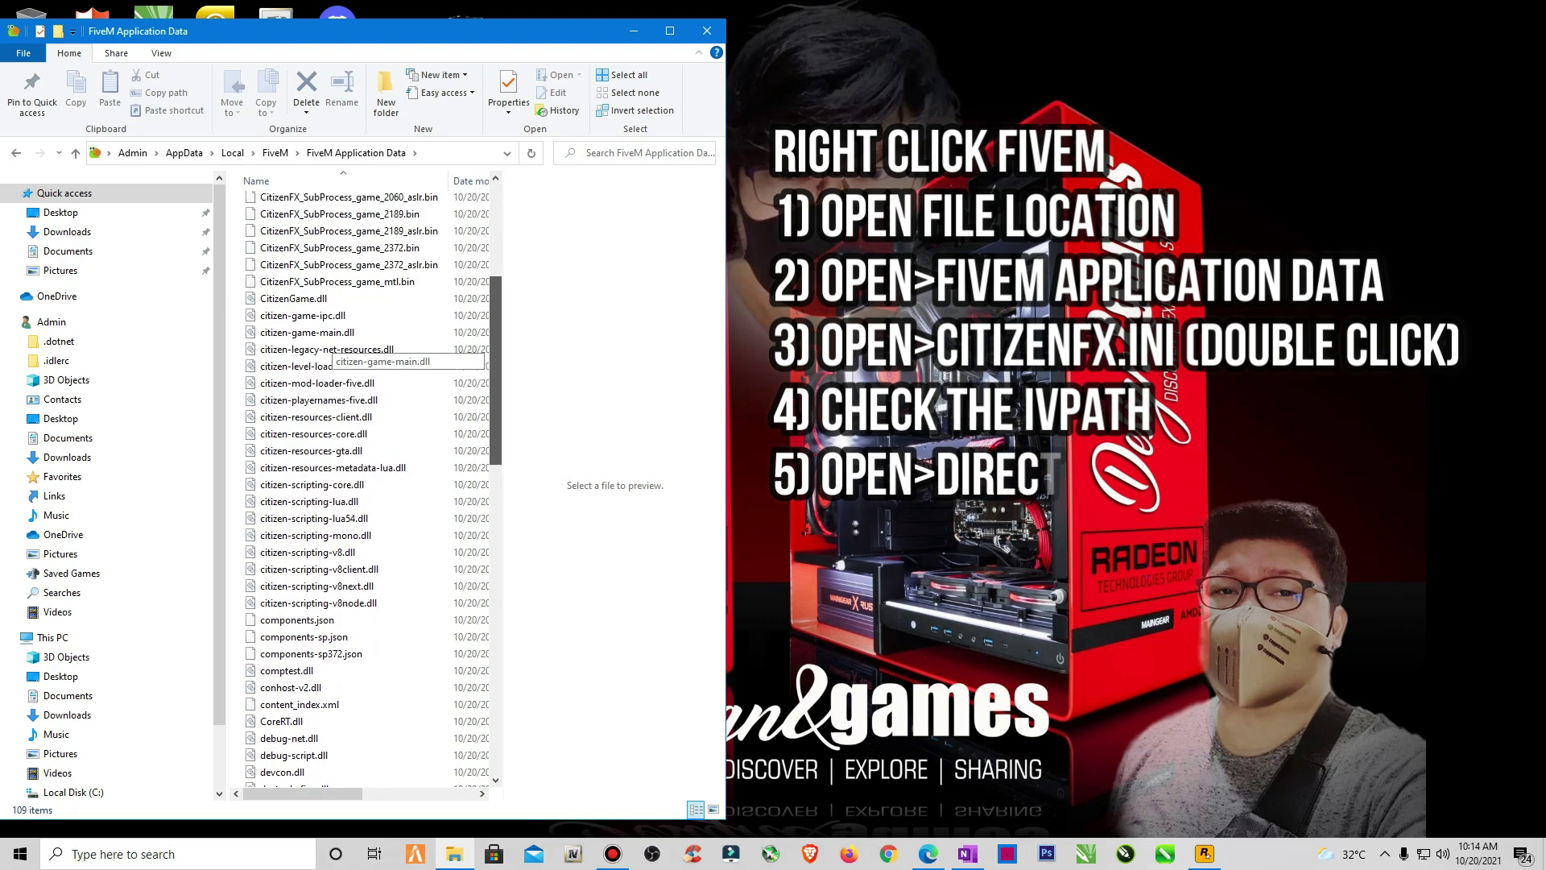
{"action": "scroll", "coordinate": [330, 346], "scroll_direction": "up", "scroll_amount": 3}
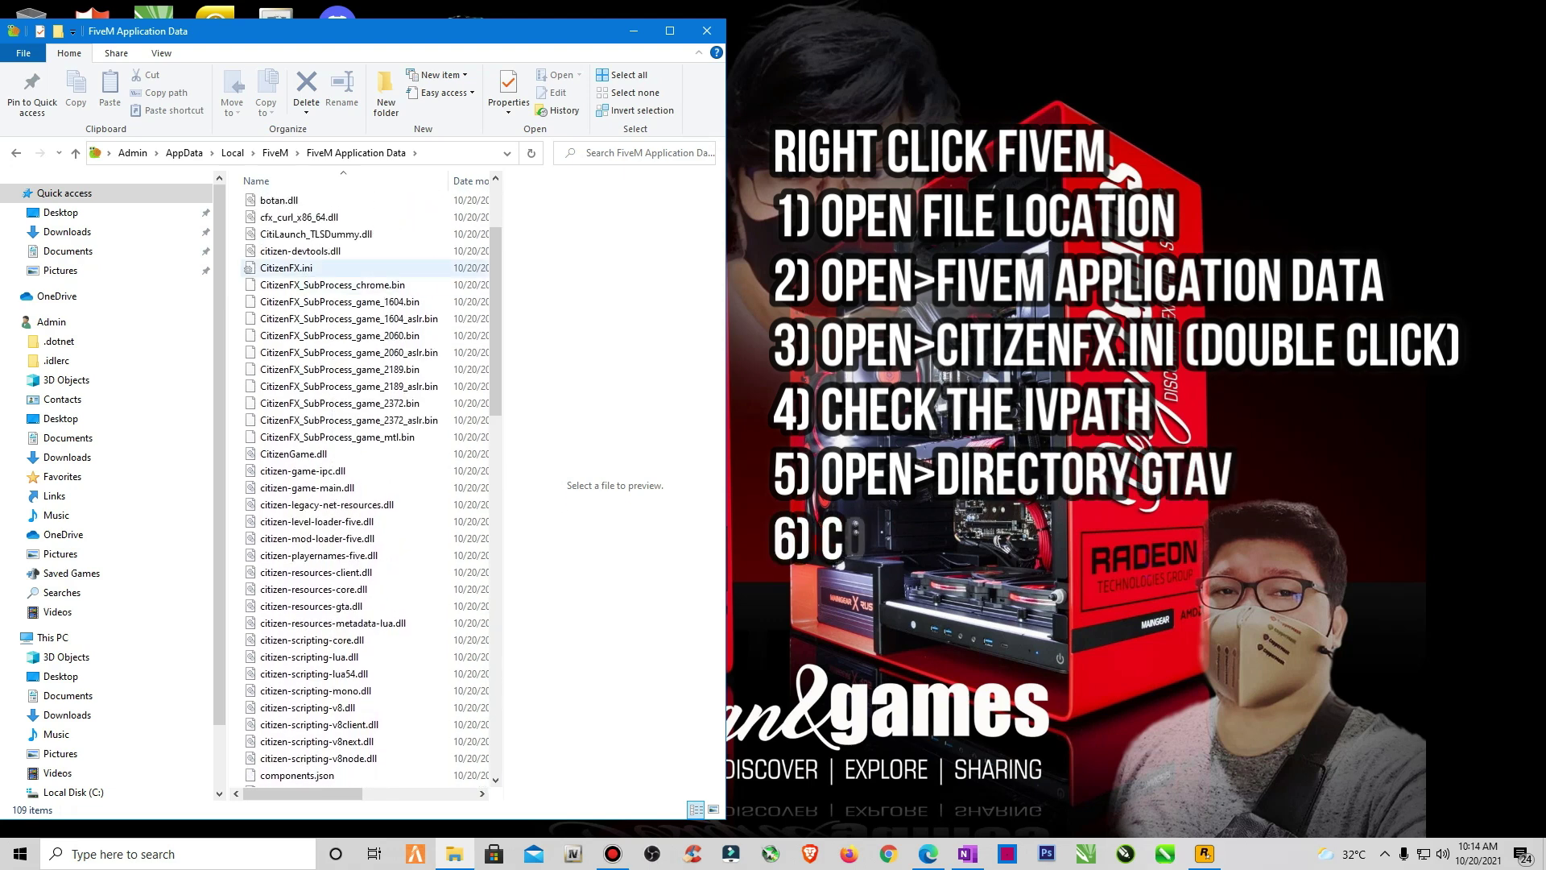
{"action": "double_click", "coordinate": [249, 269]}
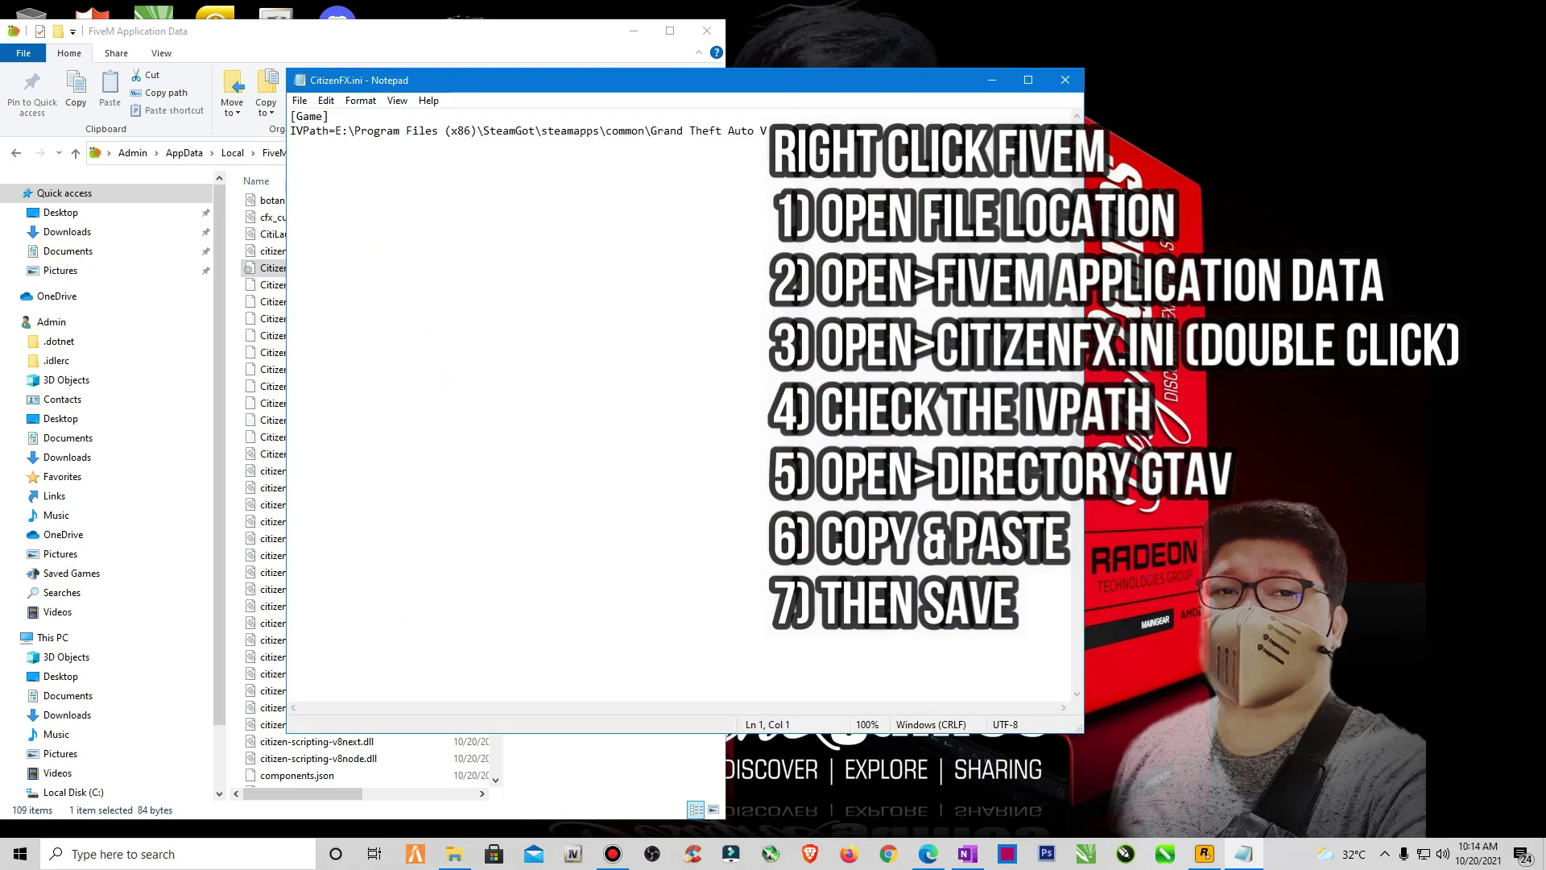
Step: Narrow the CitizenFX.ini Notepad window and place it beside the File Explorer window
{"action": "left_click_drag", "start_coordinate": [1082, 401], "coordinate": [840, 403]}
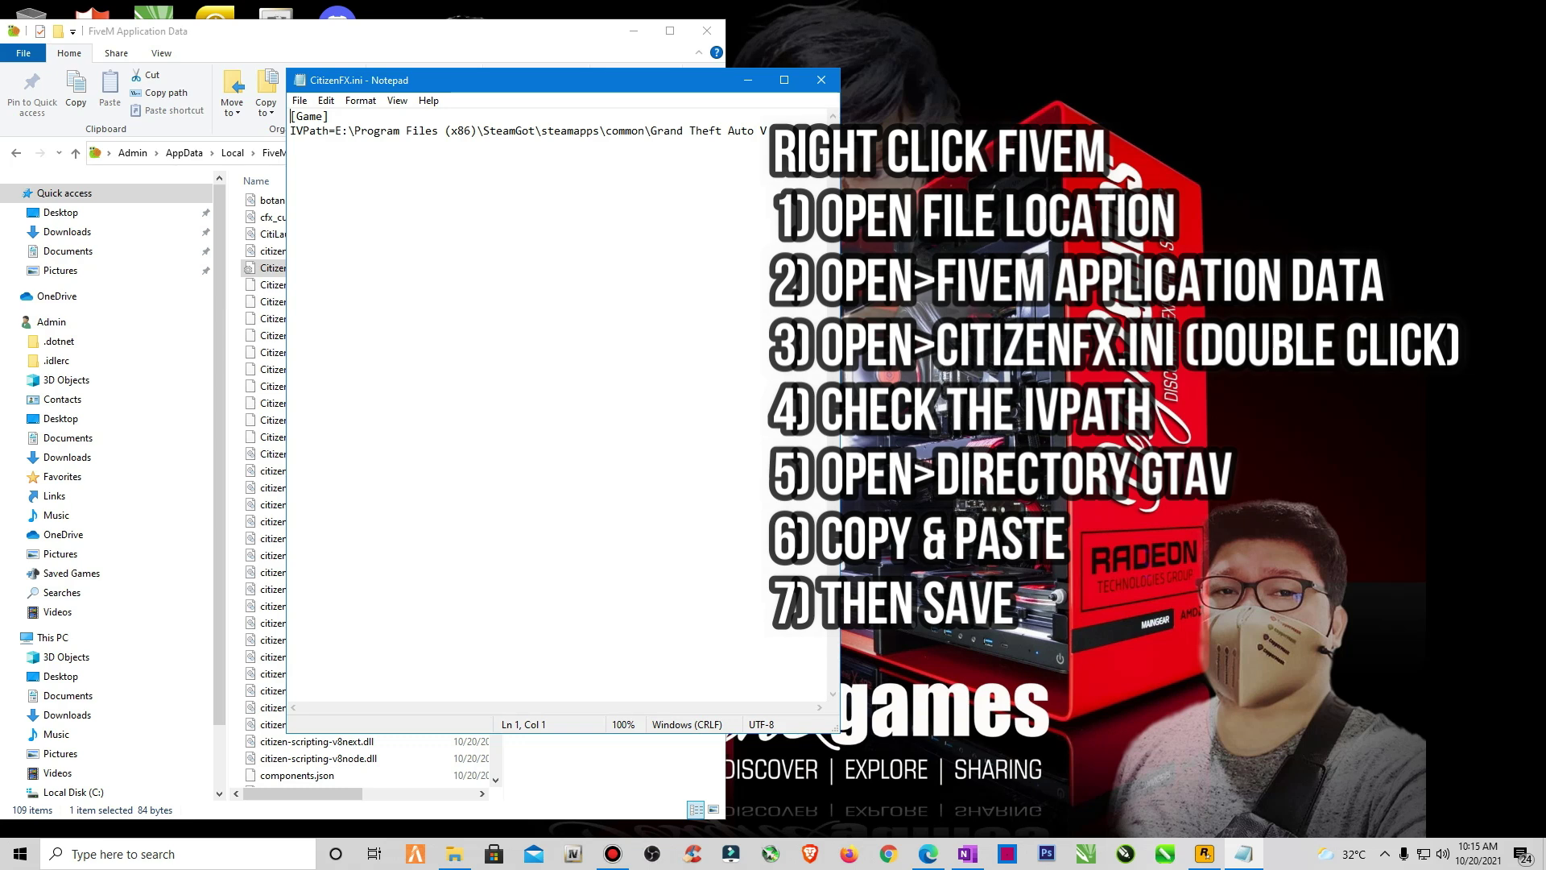
{"action": "left_click_drag", "start_coordinate": [562, 80], "coordinate": [567, 220]}
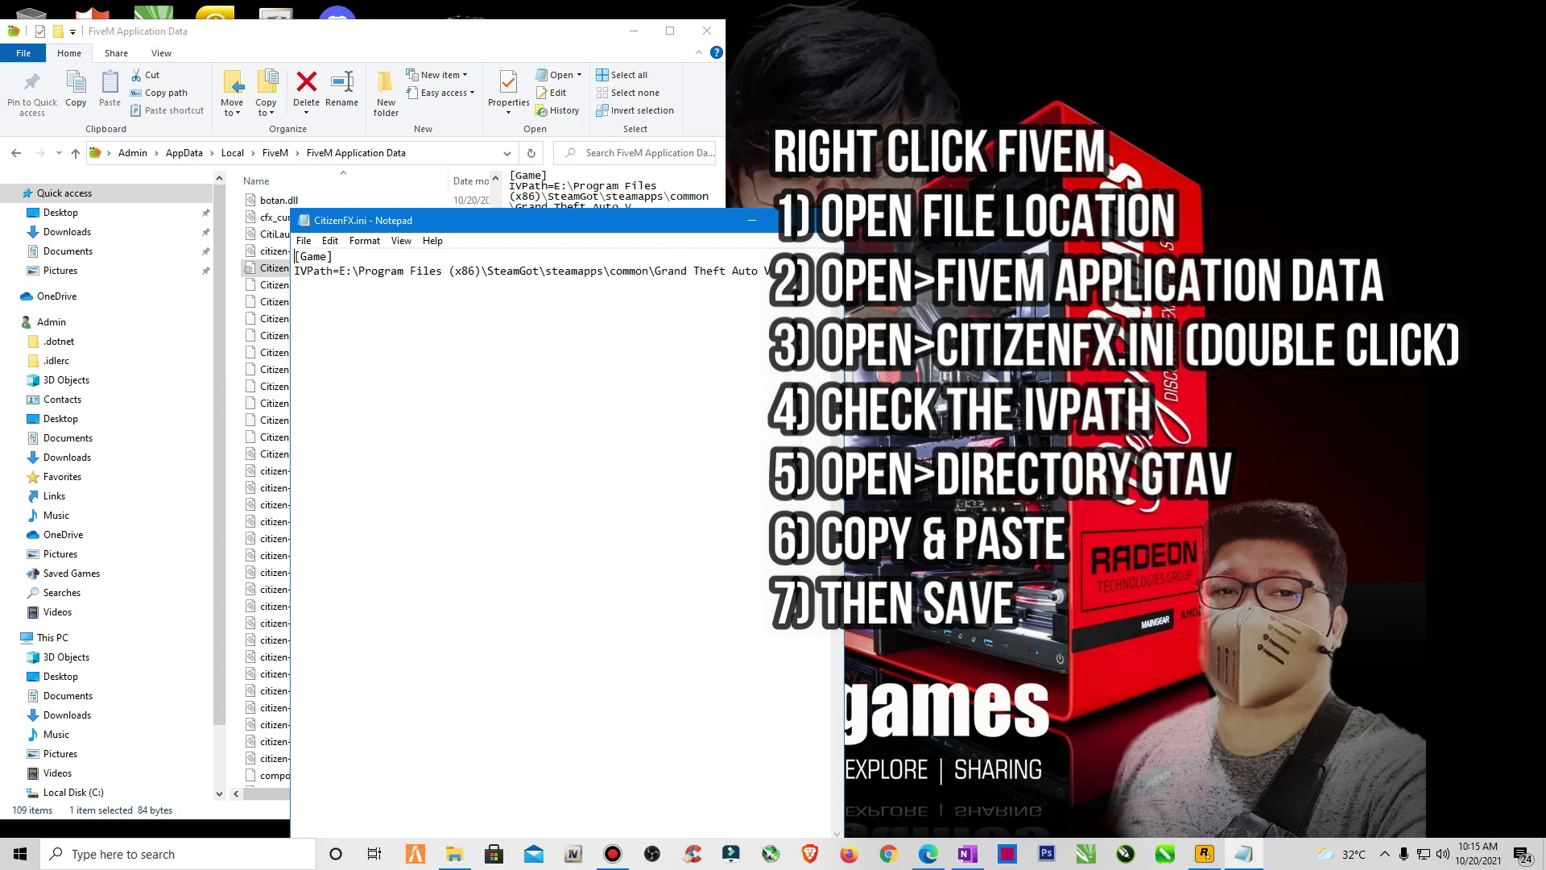
{"action": "left_click_drag", "start_coordinate": [519, 220], "coordinate": [720, 61]}
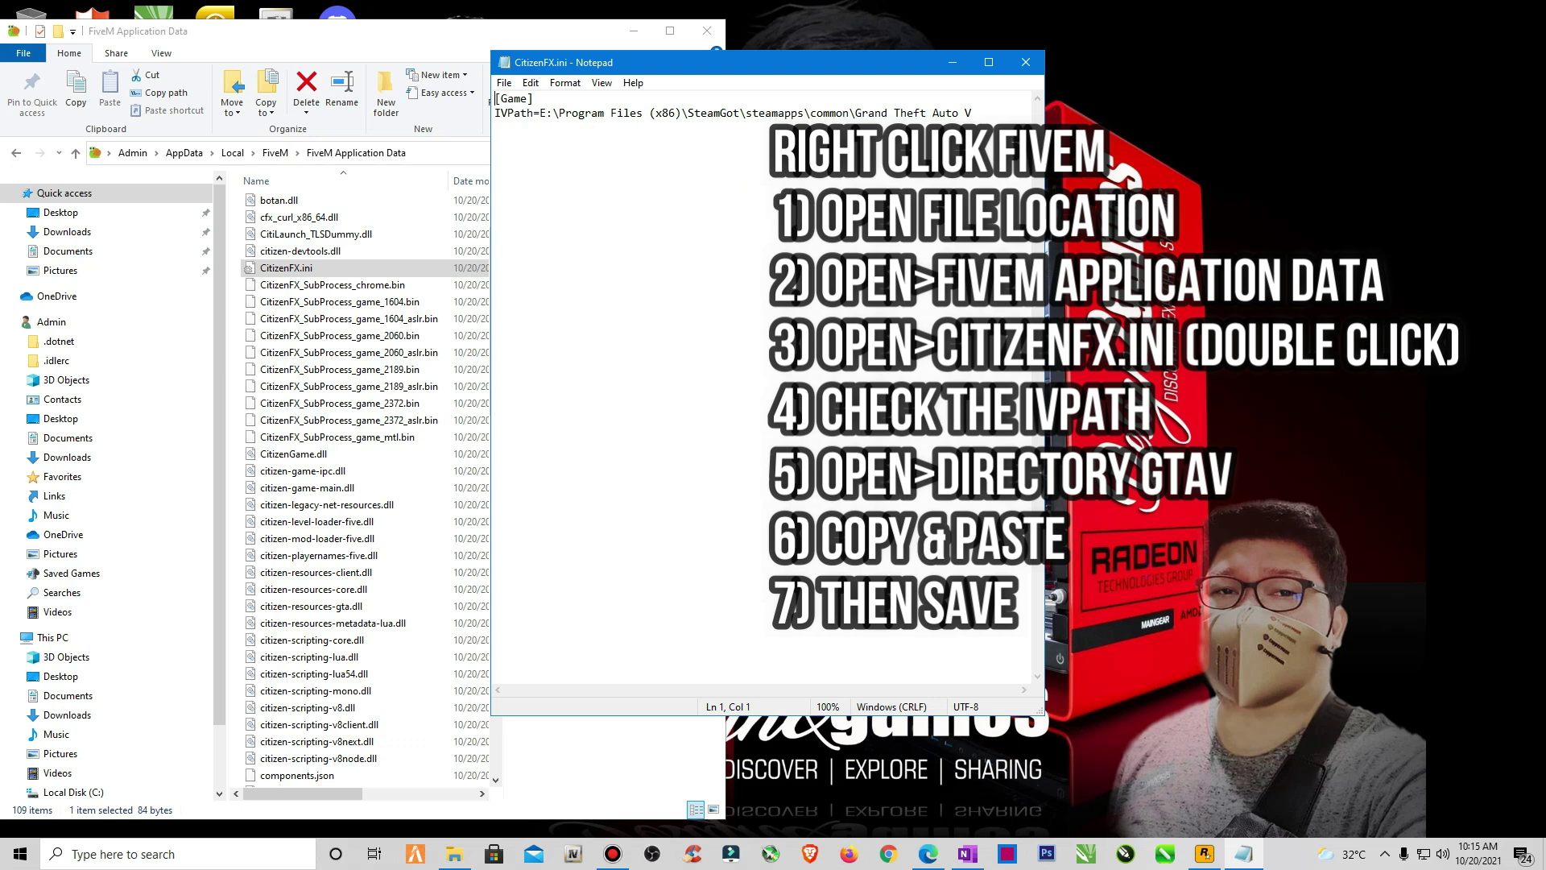
{"action": "left_click_drag", "start_coordinate": [868, 64], "coordinate": [1115, 34]}
Step: In a second File Explorer window, open E:\Program Files (x86)\SteamGot\steamapps\common\Grand Theft Auto V
{"action": "left_click", "coordinate": [177, 854]}
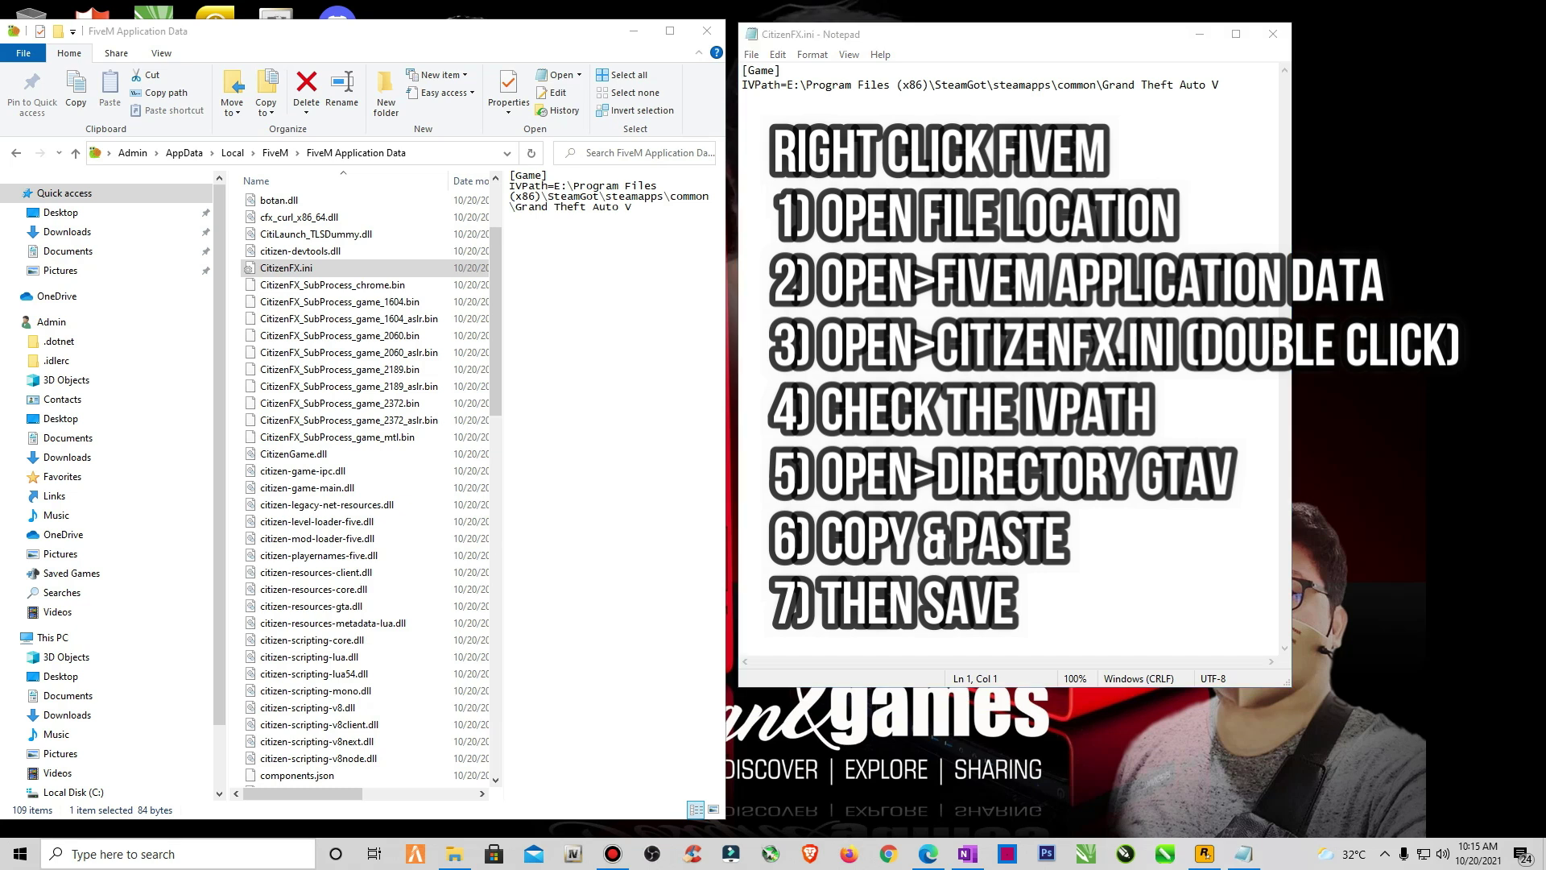
{"action": "left_click", "coordinate": [139, 694]}
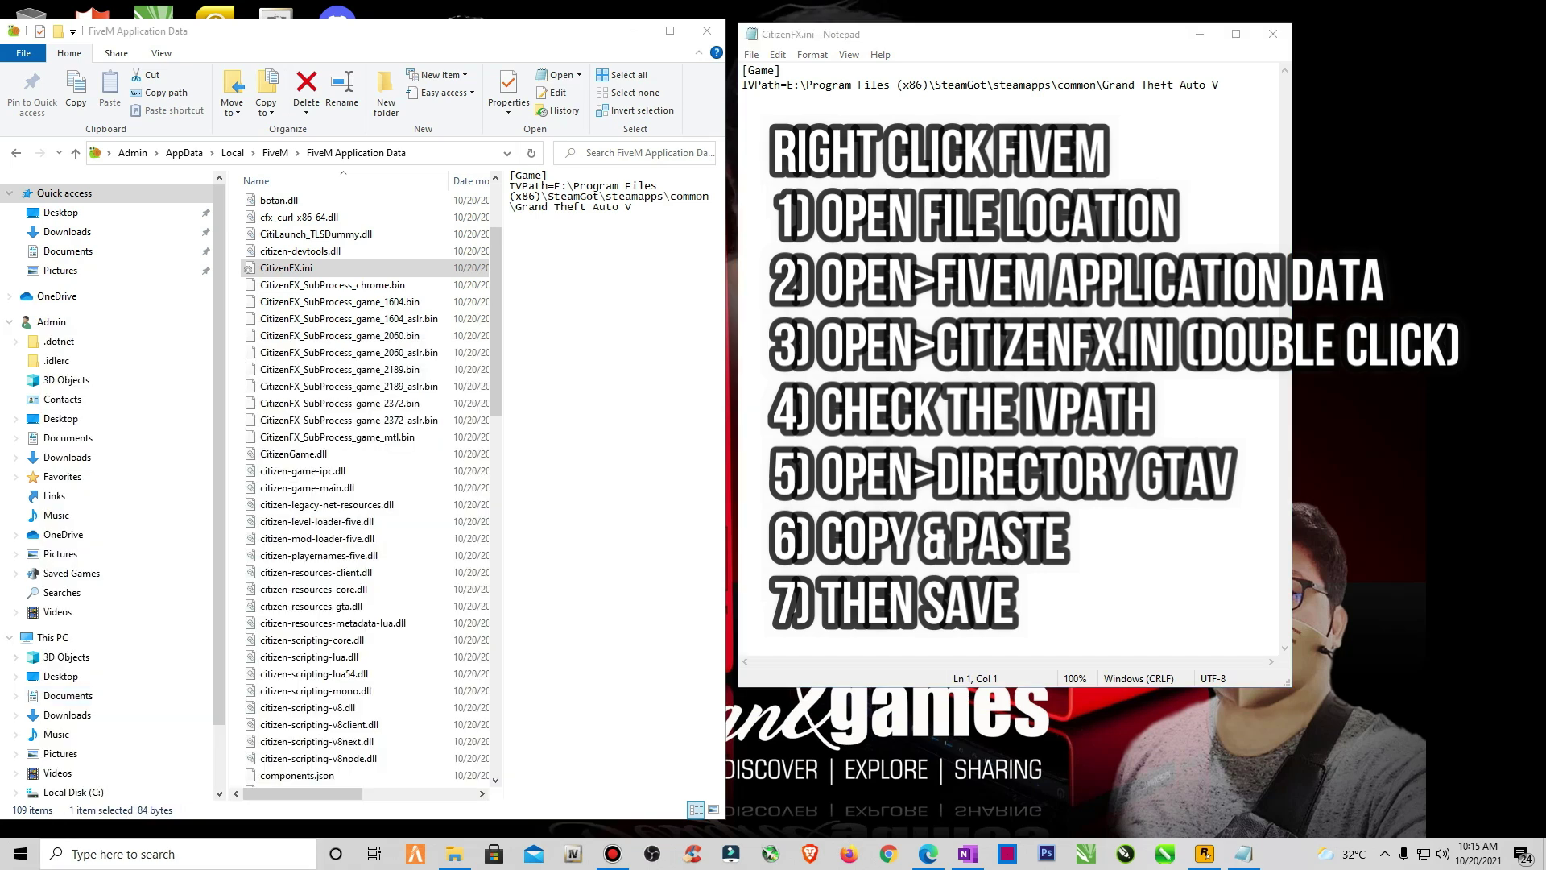
{"action": "left_click", "coordinate": [99, 477]}
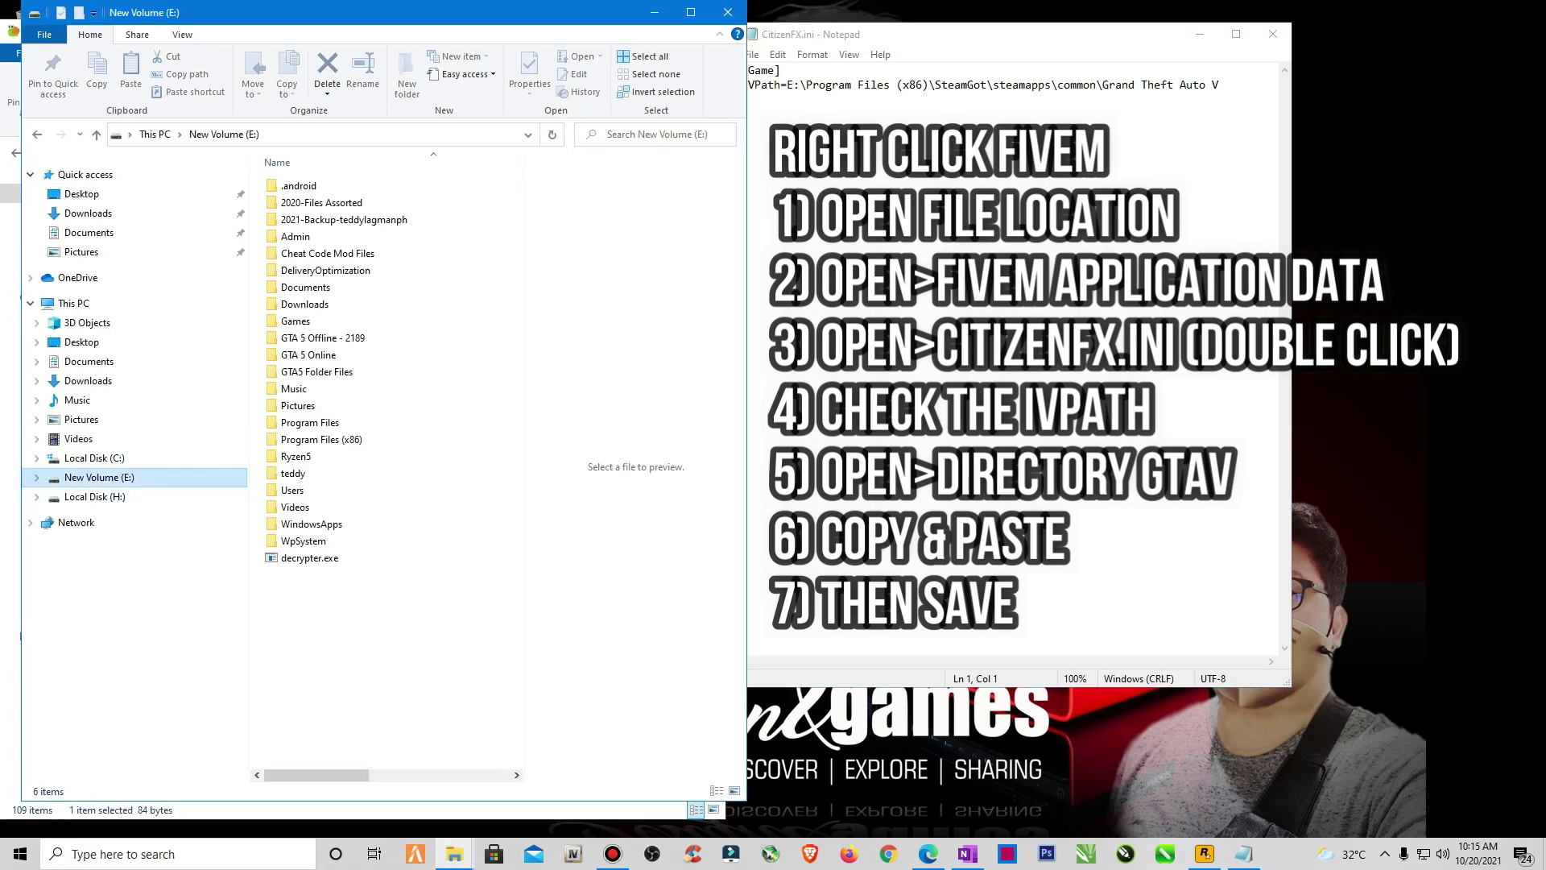
{"action": "left_click", "coordinate": [323, 439]}
{"action": "double_click", "coordinate": [322, 439]}
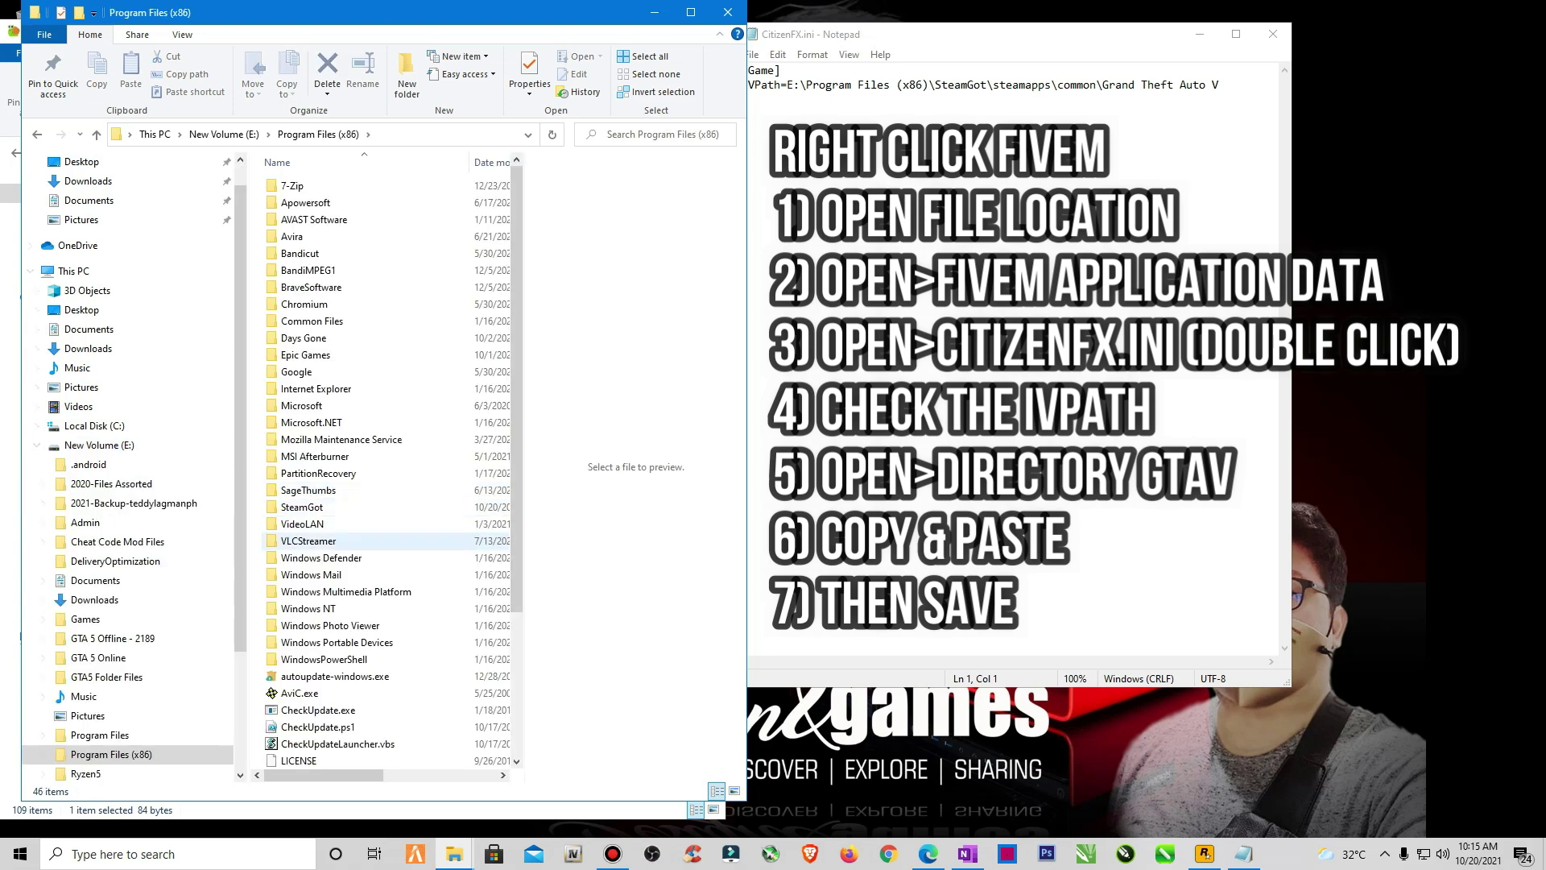
{"action": "double_click", "coordinate": [306, 507]}
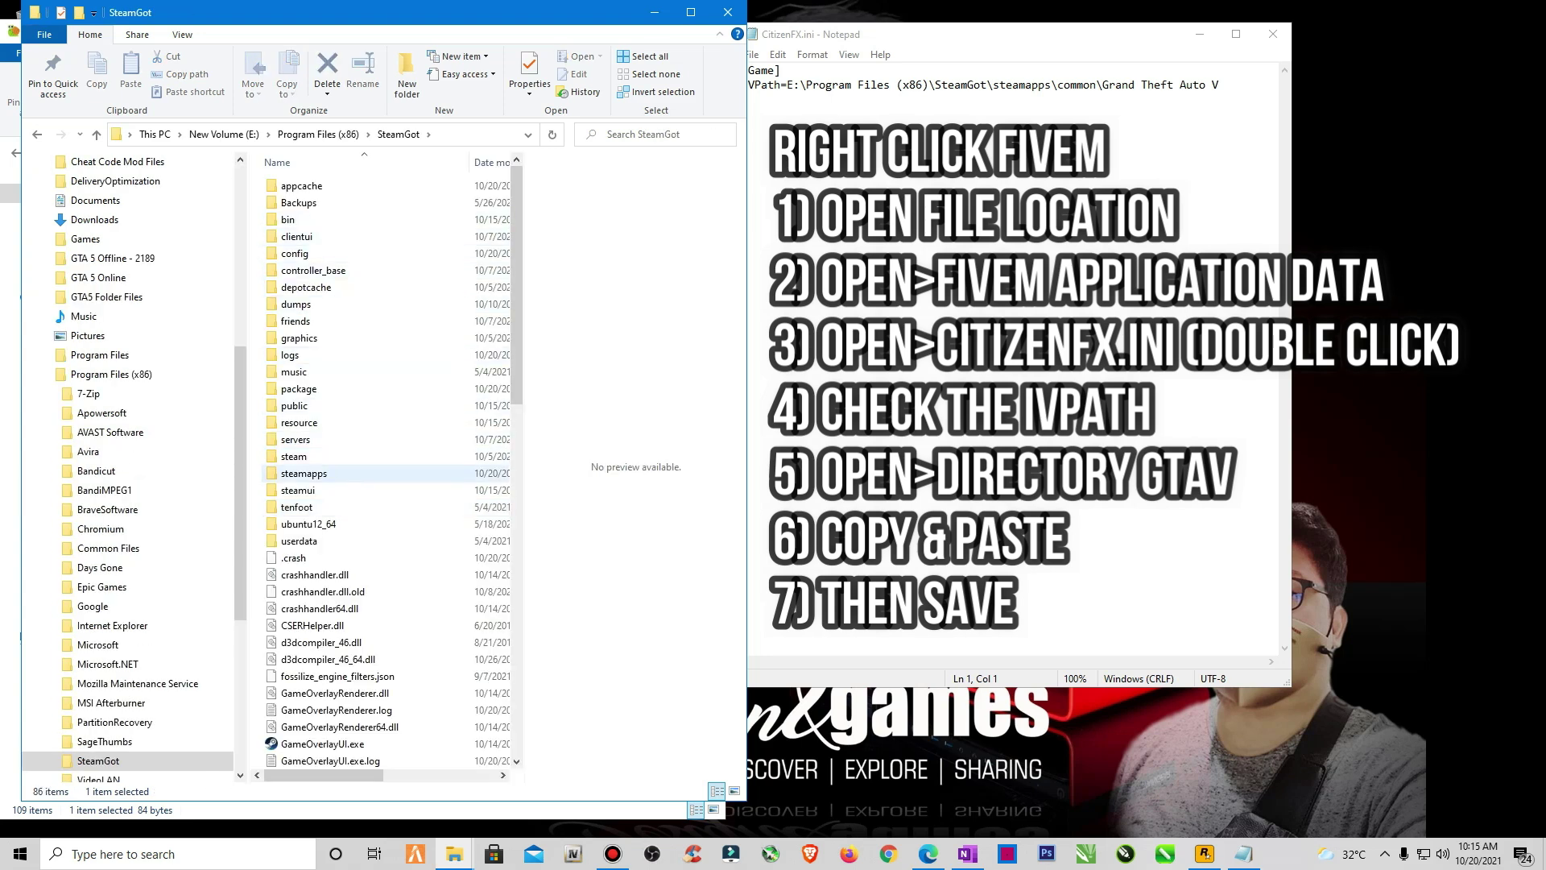
{"action": "double_click", "coordinate": [303, 473]}
{"action": "double_click", "coordinate": [298, 185]}
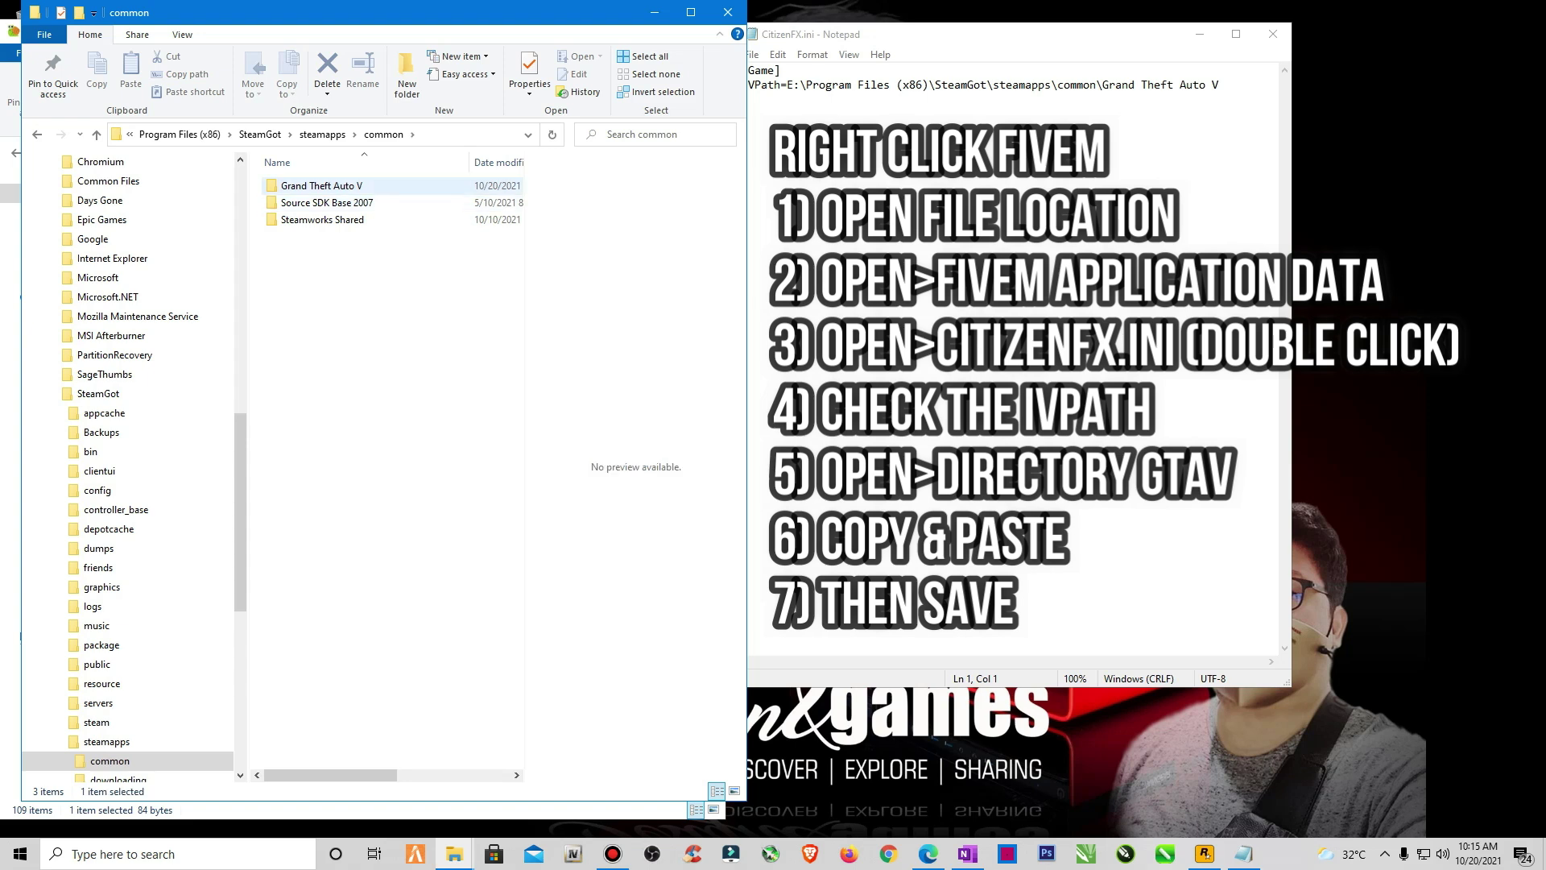
{"action": "double_click", "coordinate": [321, 185]}
Step: Replace the IVPath value in CitizenFX.ini with the Grand Theft Auto V folder path copied from File Explorer, and save the file
{"action": "left_click", "coordinate": [483, 135]}
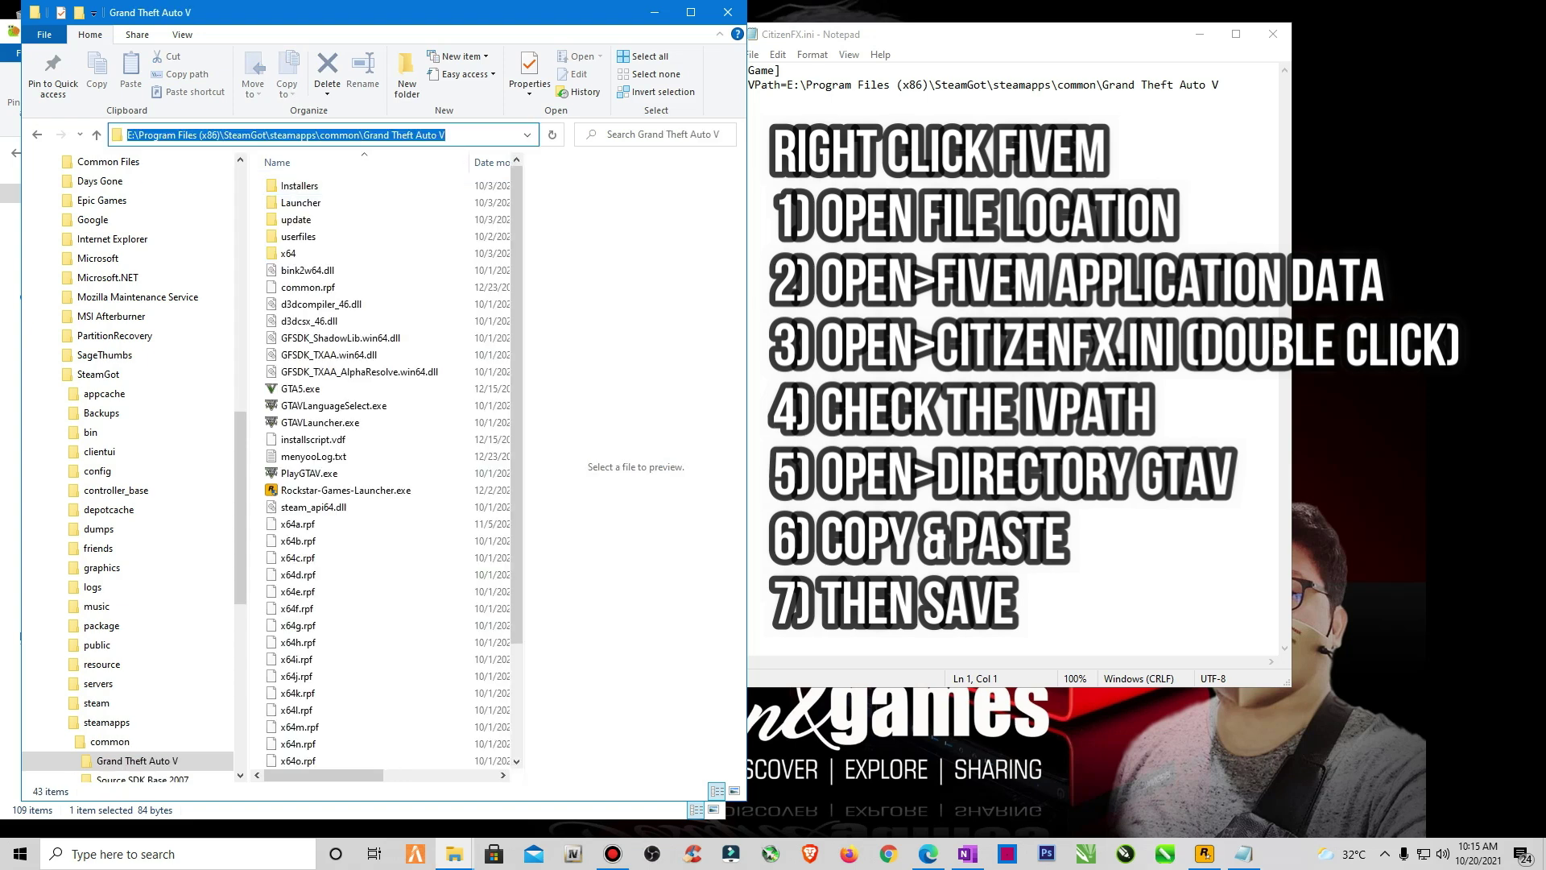
{"action": "left_click", "coordinate": [806, 100]}
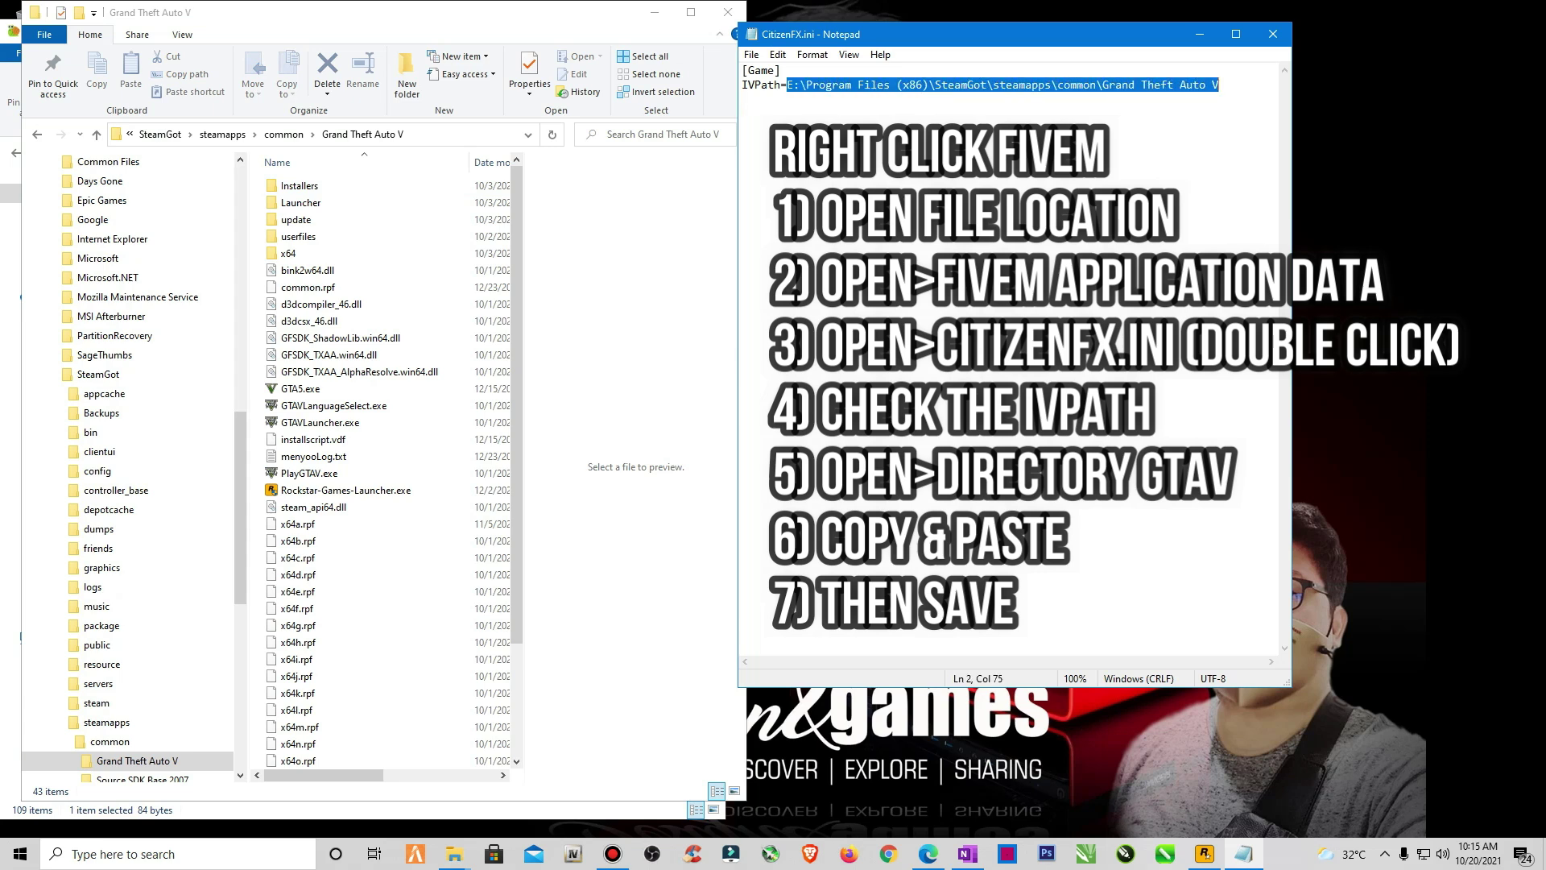
{"action": "key", "text": "BackSpace"}
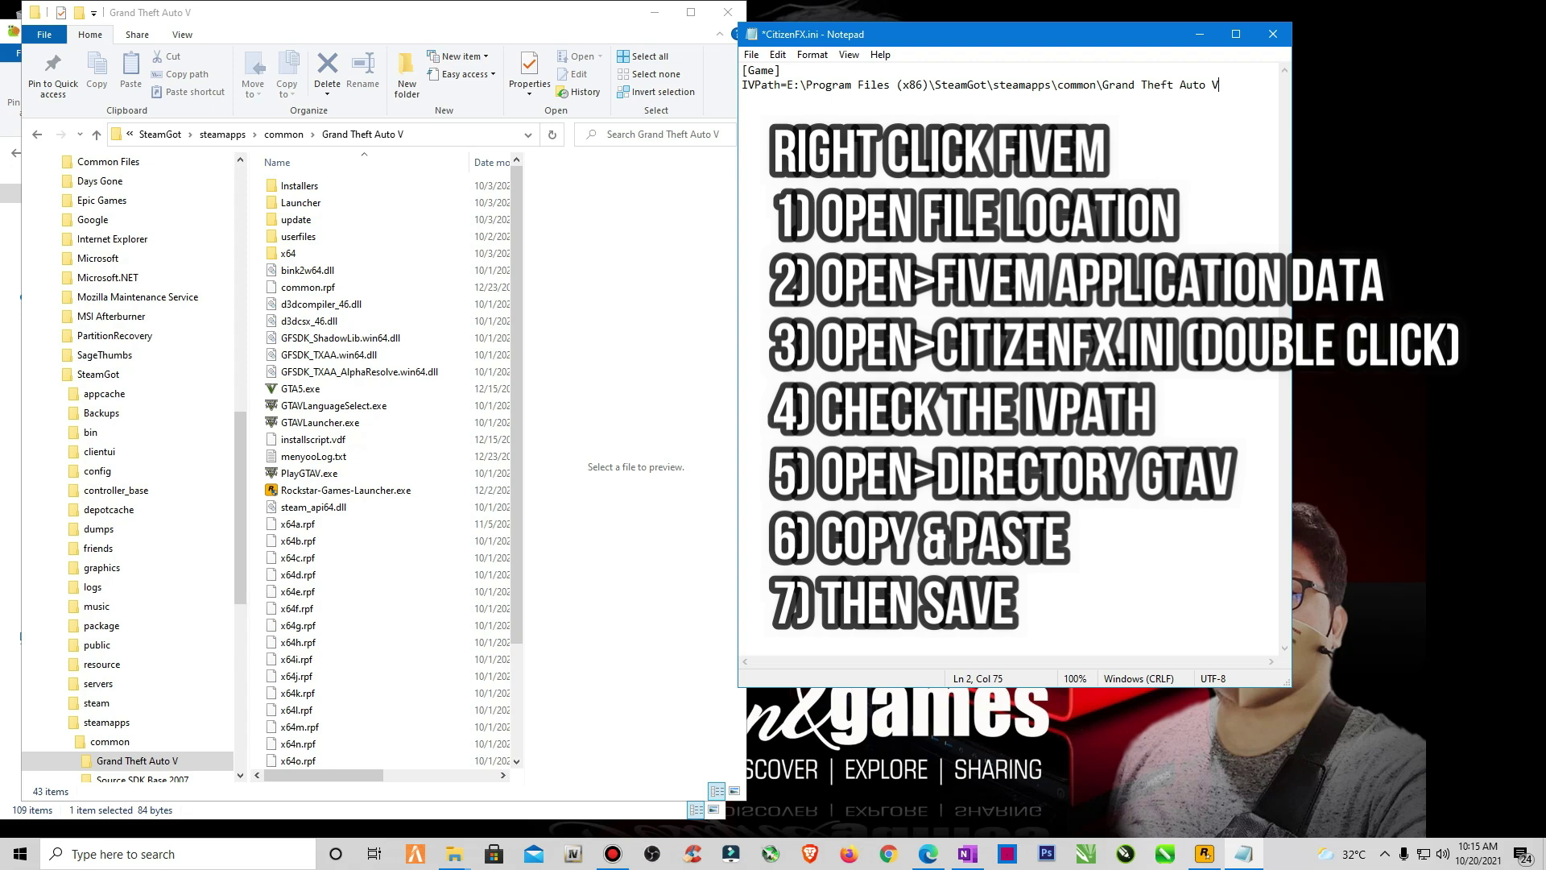
{"action": "left_click", "coordinate": [750, 54]}
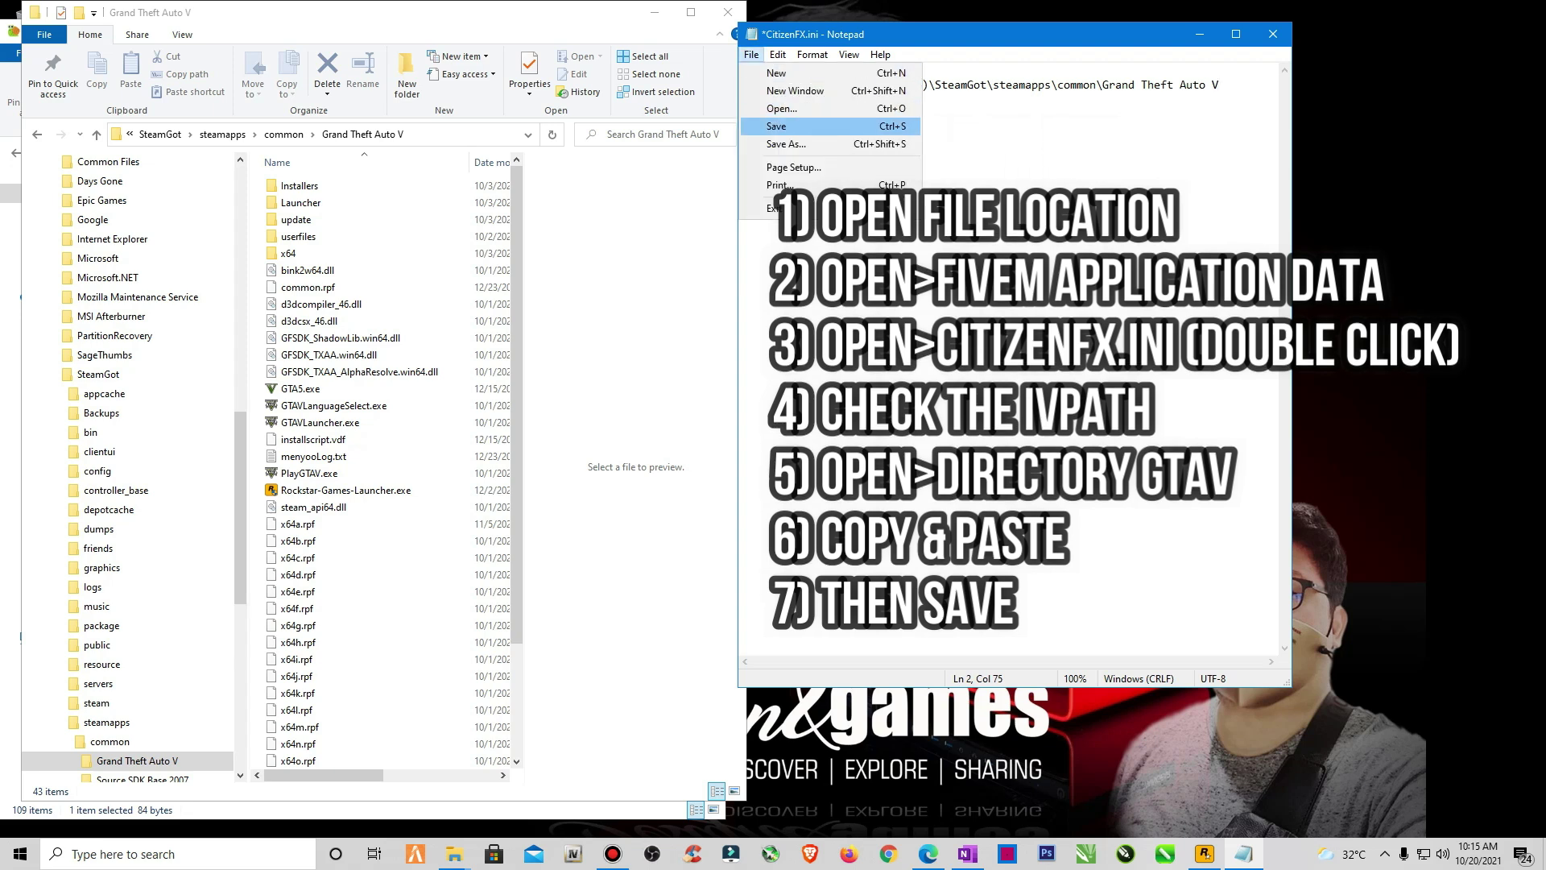
{"action": "left_click", "coordinate": [763, 126]}
Step: Close Notepad and both File Explorer windows
{"action": "left_click", "coordinate": [1272, 34]}
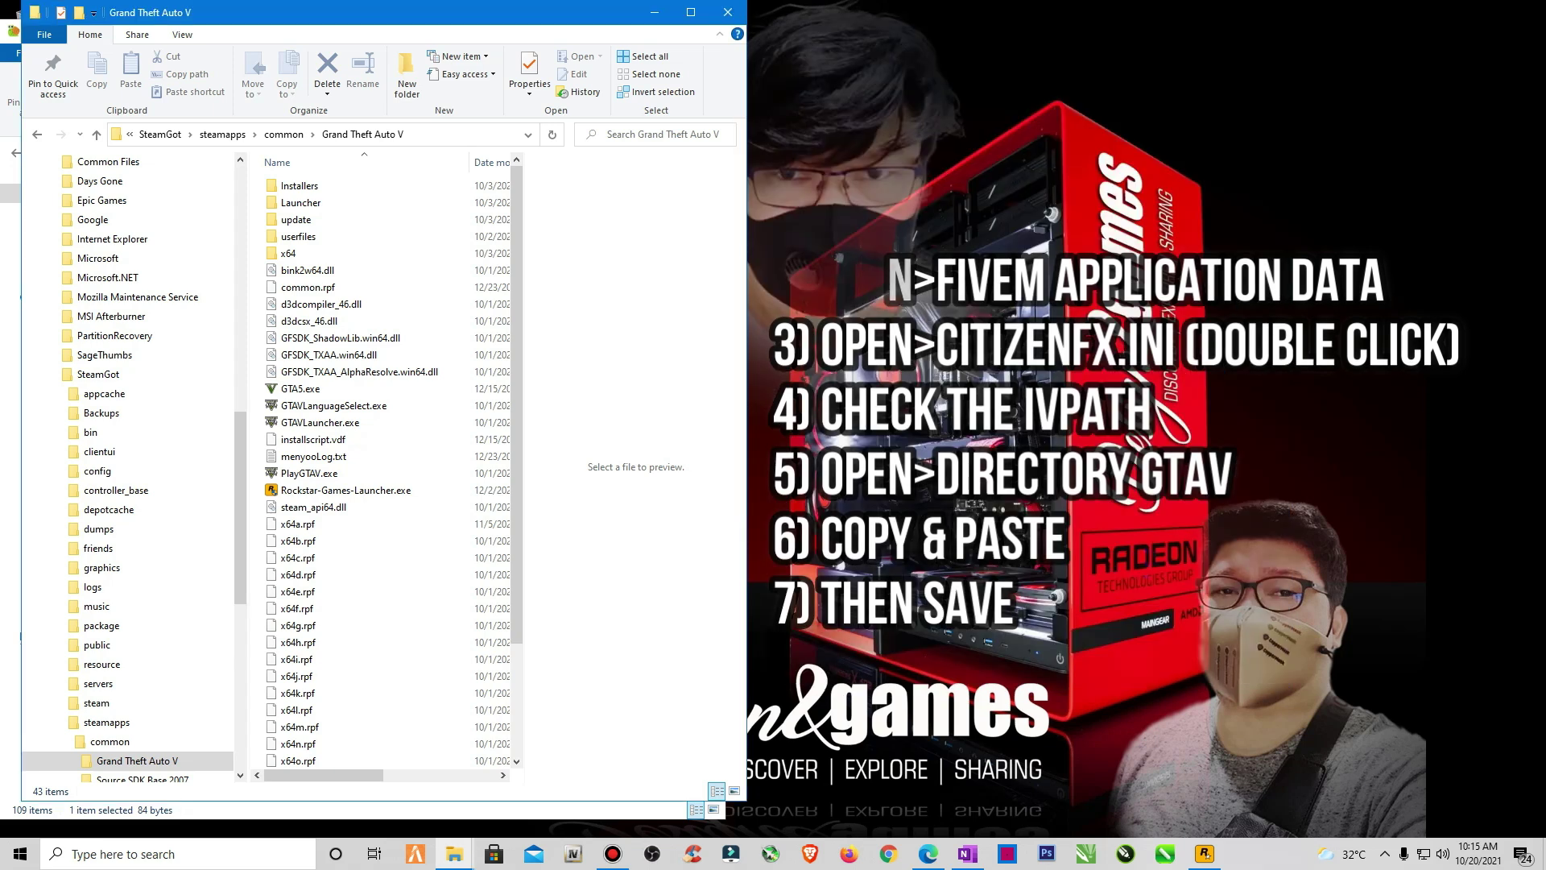
{"action": "left_click", "coordinate": [727, 12]}
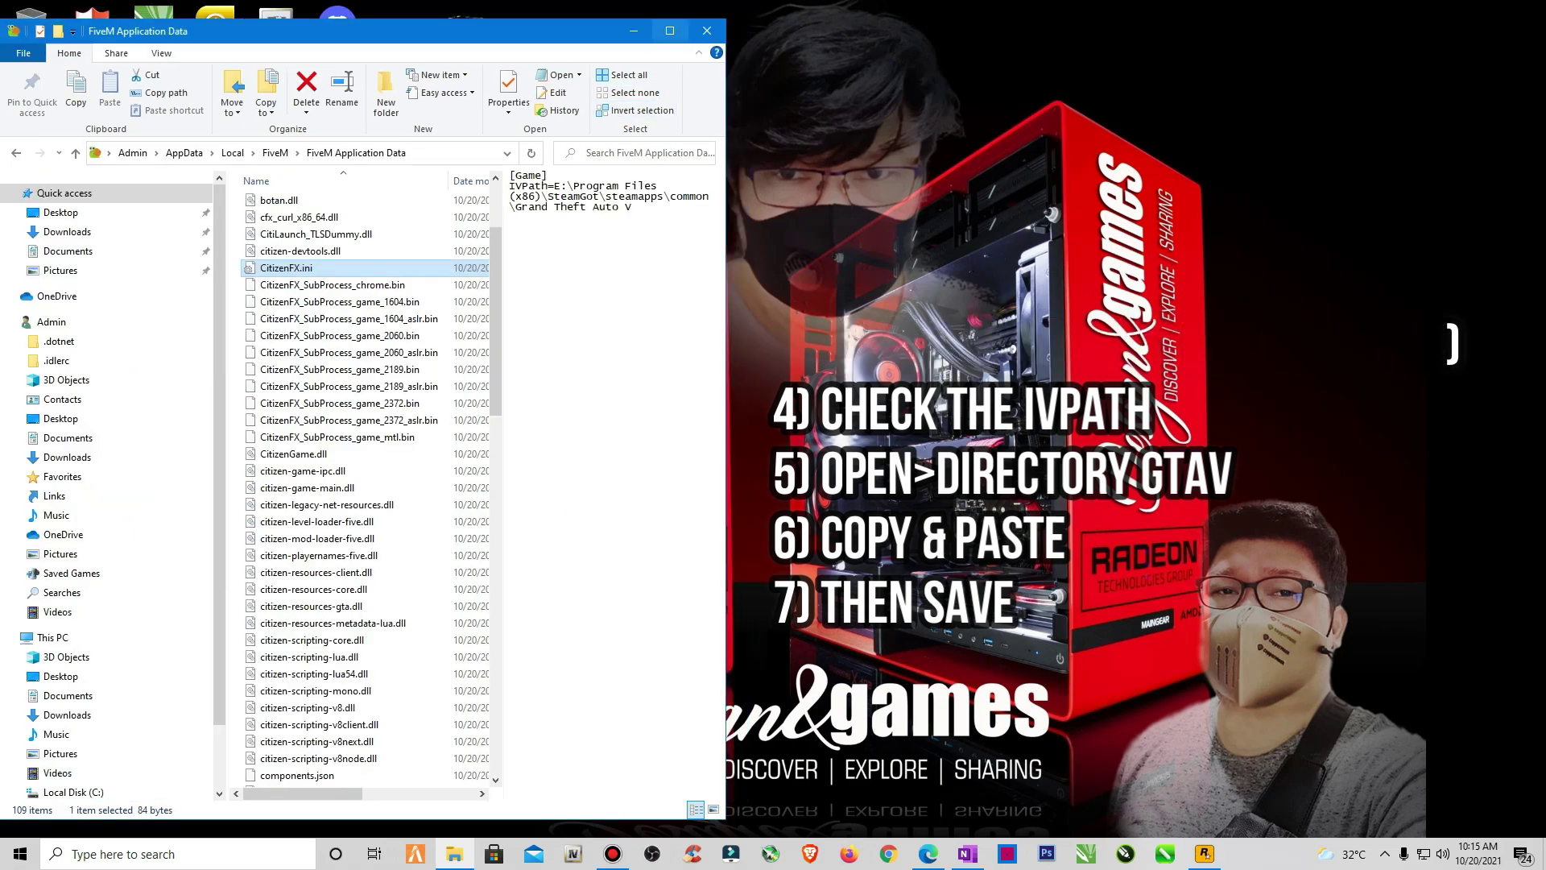
{"action": "left_click", "coordinate": [669, 31]}
{"action": "scroll", "coordinate": [480, 276], "scroll_direction": "up", "scroll_amount": 3}
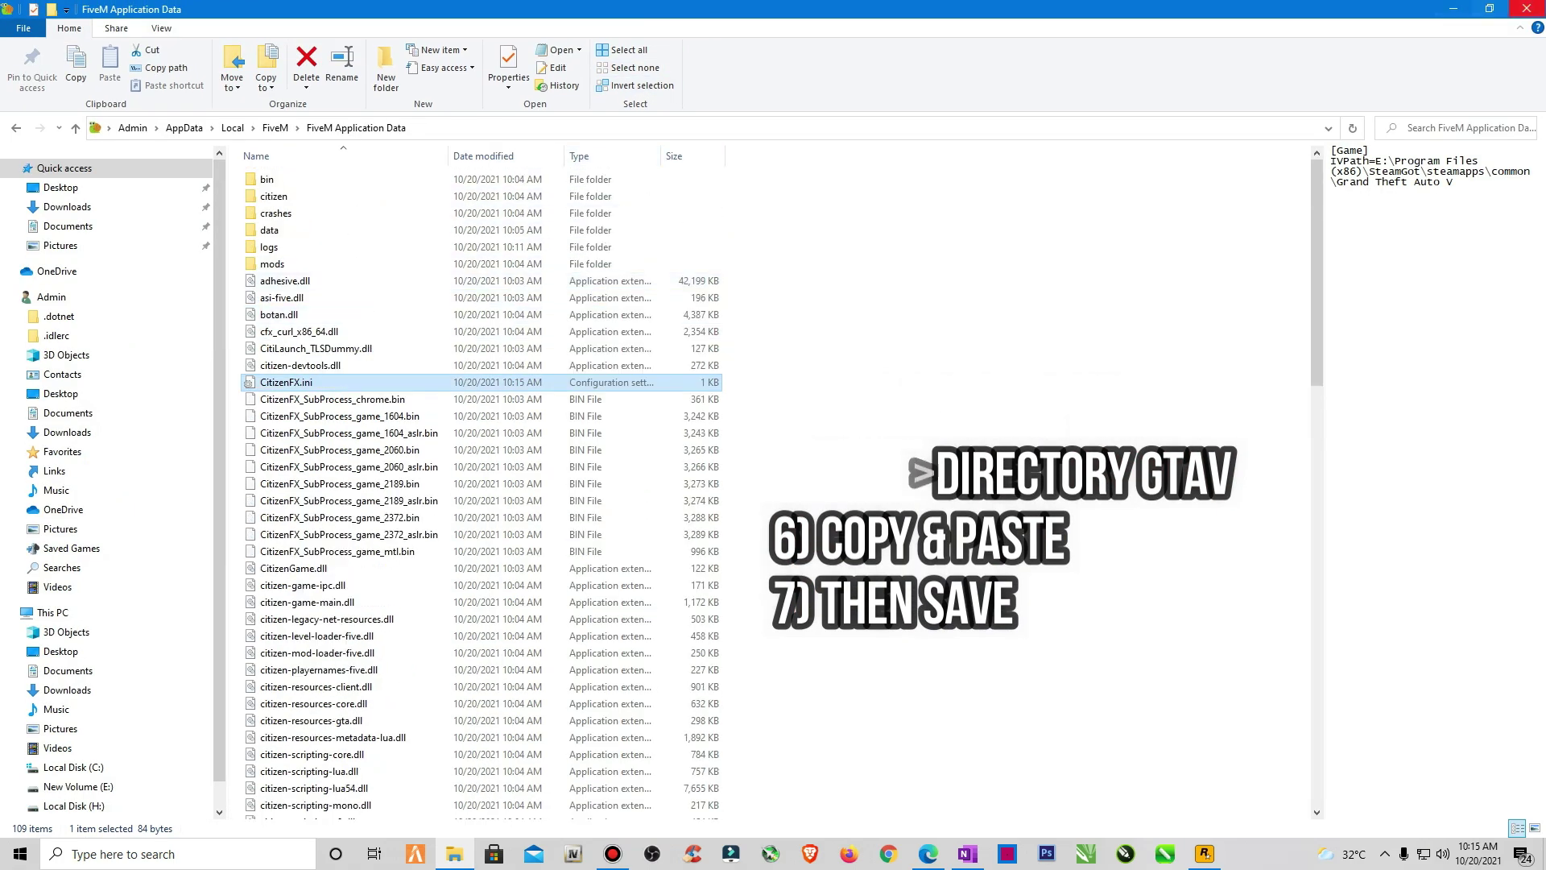
{"action": "left_click", "coordinate": [1526, 9]}
Step: Refresh the desktop twice
{"action": "right_click", "coordinate": [701, 268]}
{"action": "left_click", "coordinate": [744, 339]}
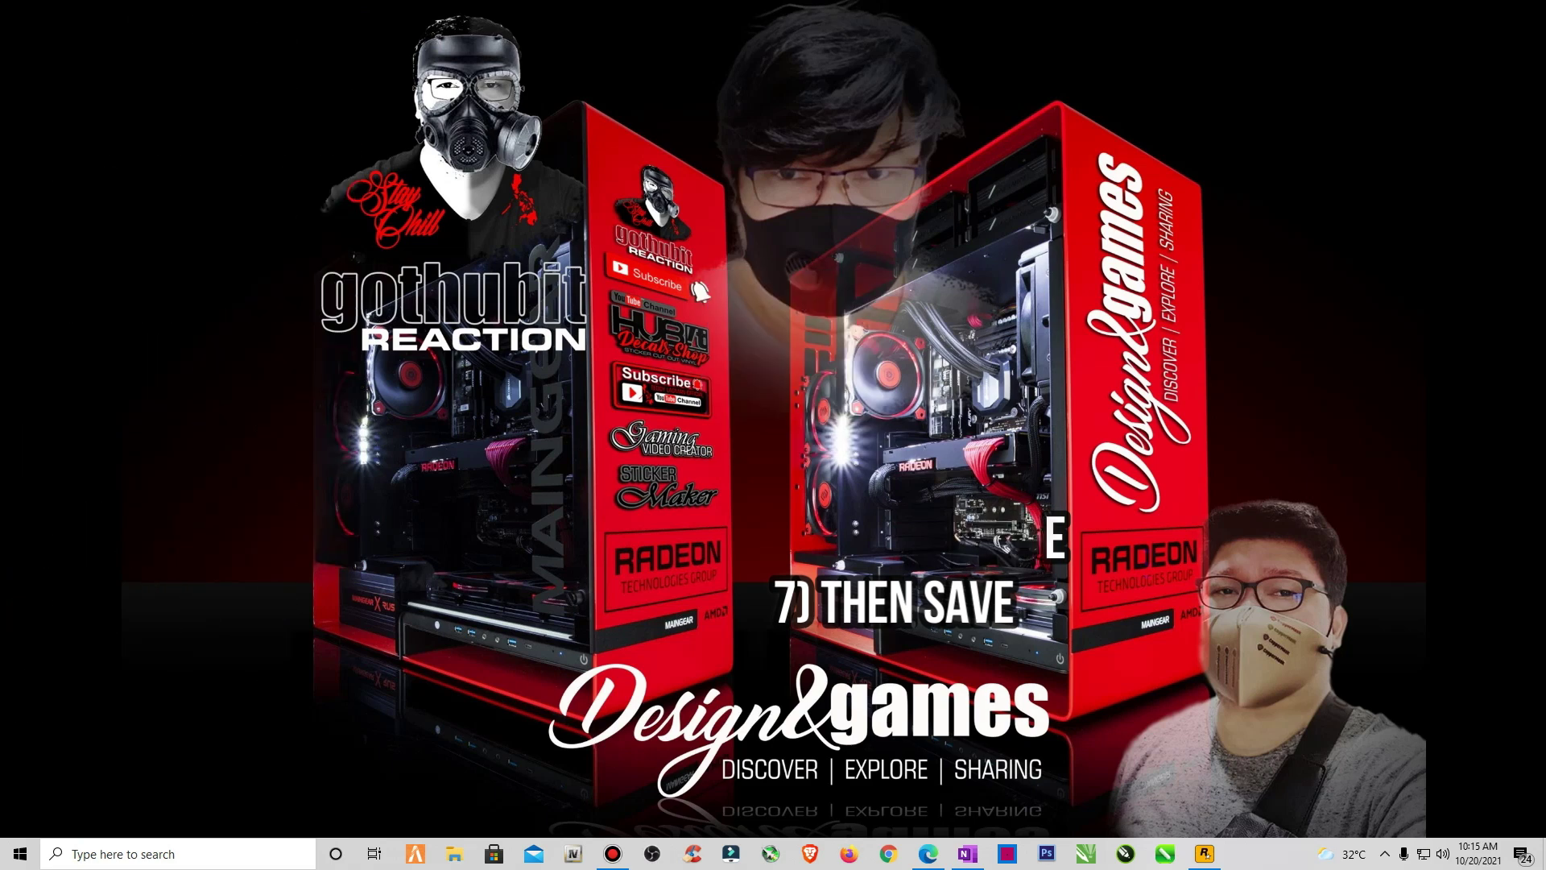
{"action": "right_click", "coordinate": [523, 372]}
{"action": "left_click", "coordinate": [566, 441]}
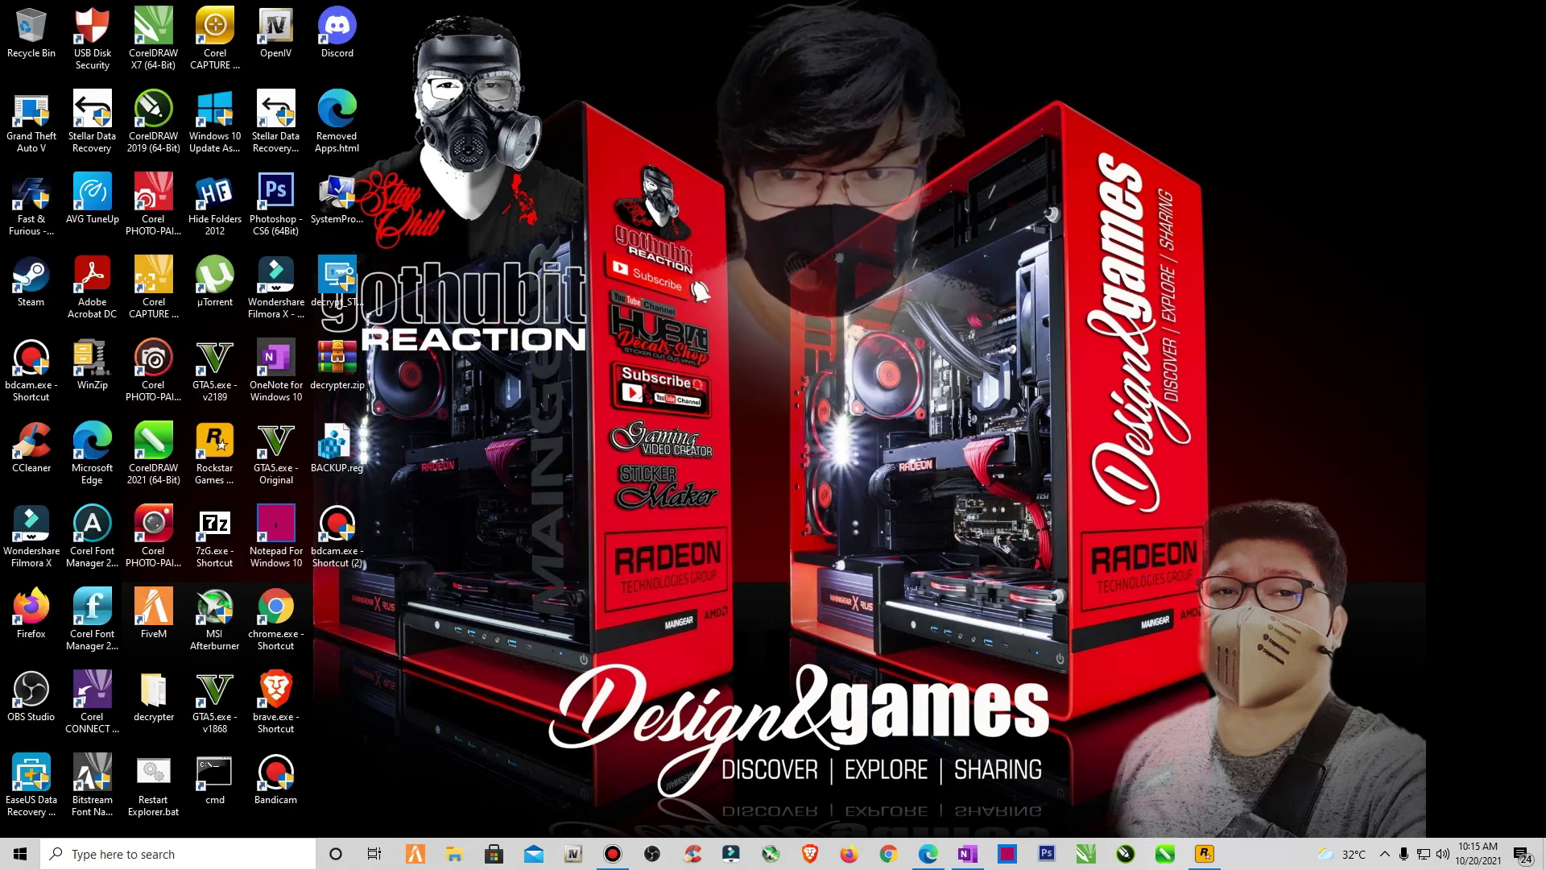
Step: Restart the Windows Explorer process in Task Manager and close Task Manager
{"action": "right_click", "coordinate": [1280, 854]}
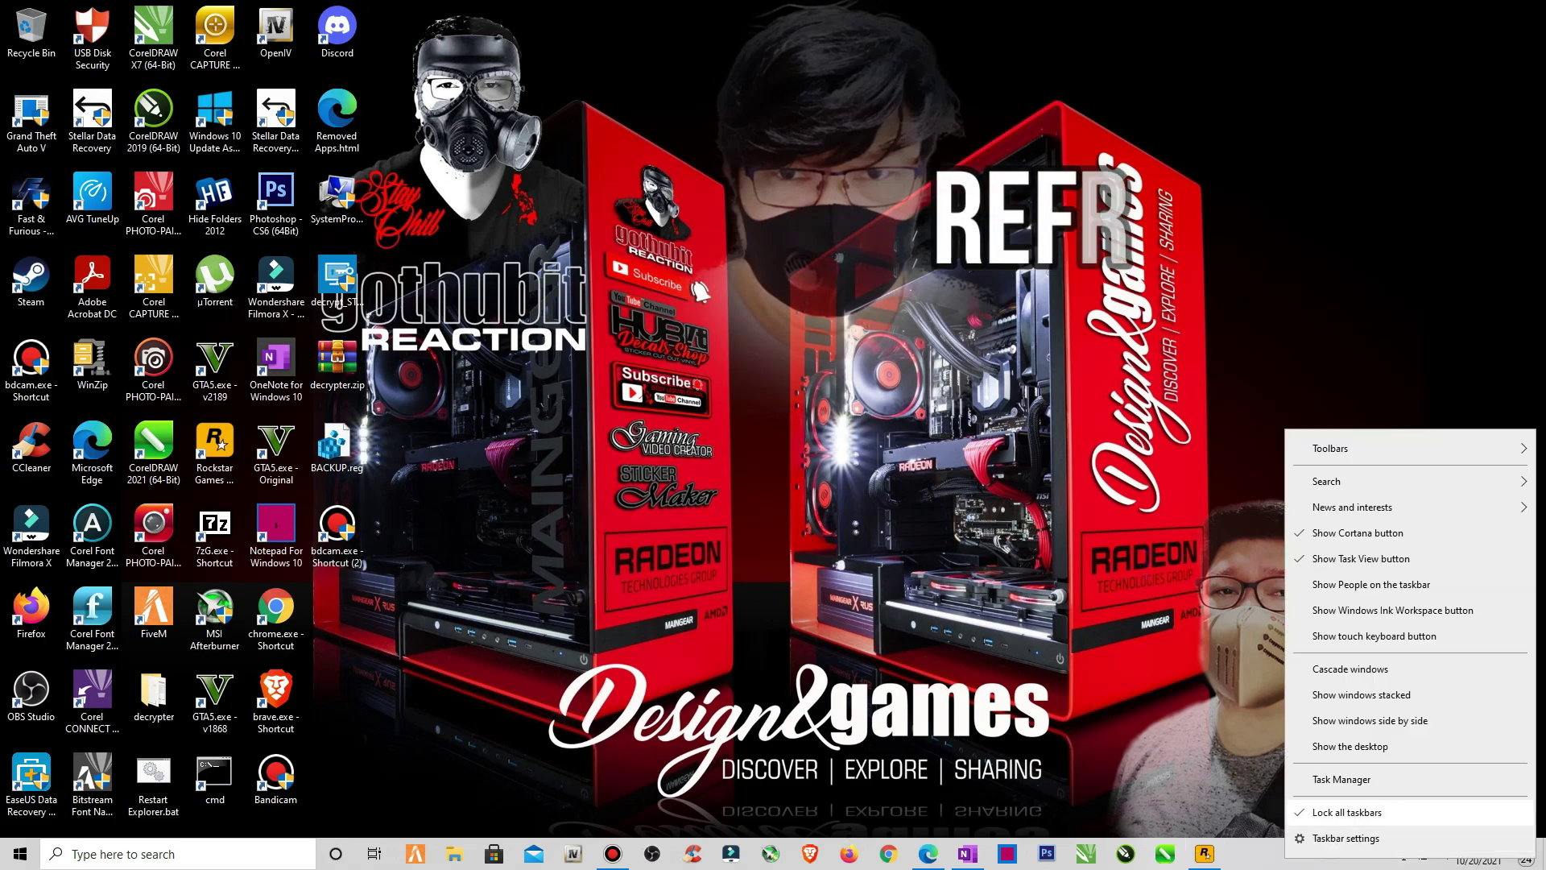
{"action": "left_click", "coordinate": [1337, 780]}
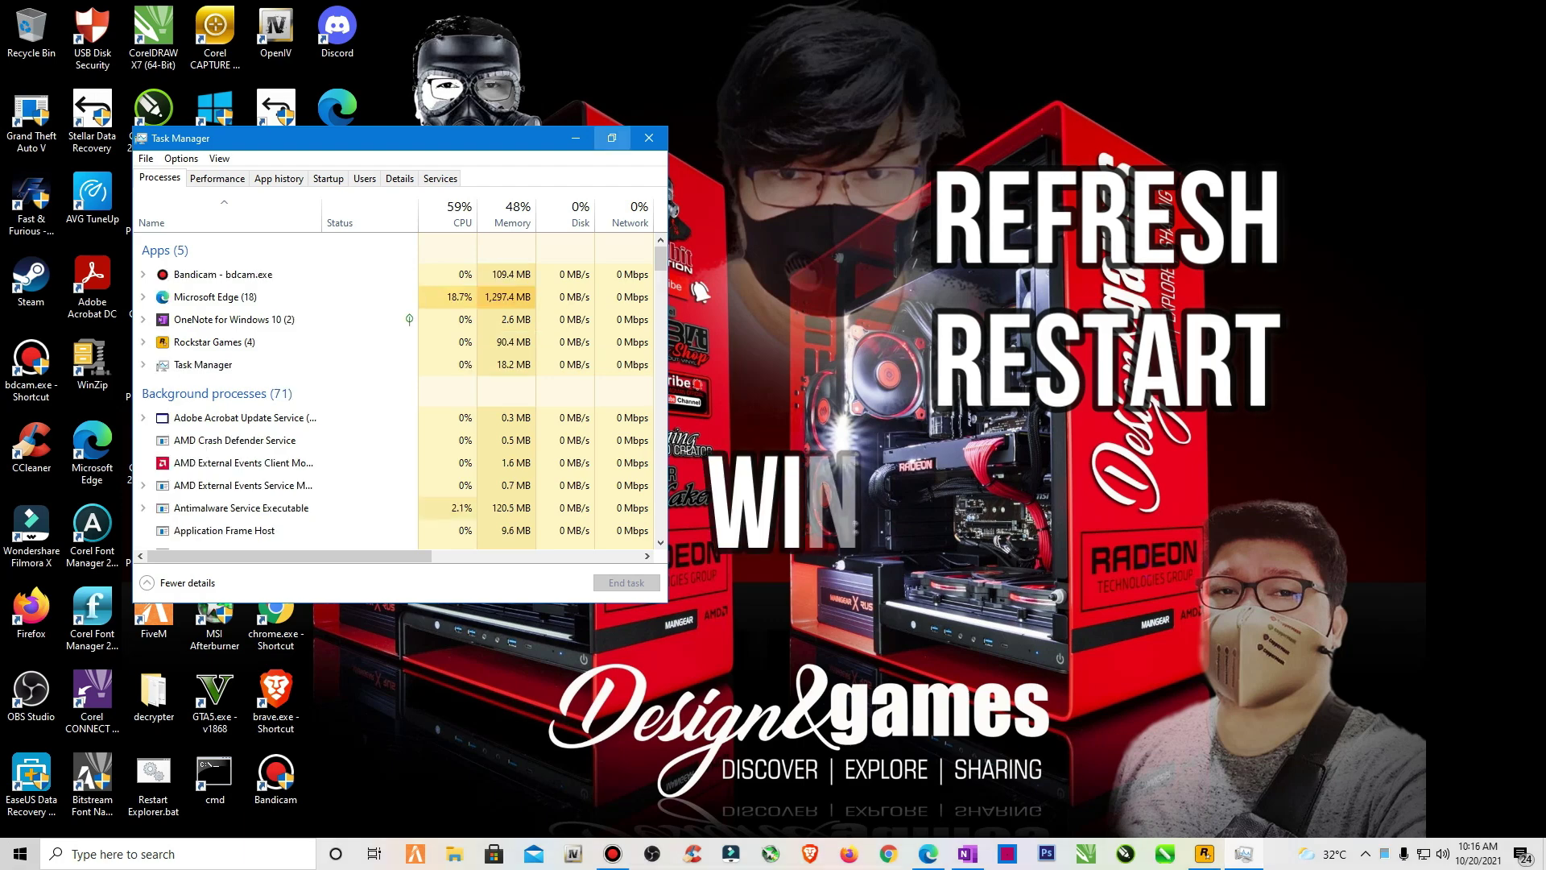
{"action": "left_click", "coordinate": [611, 137]}
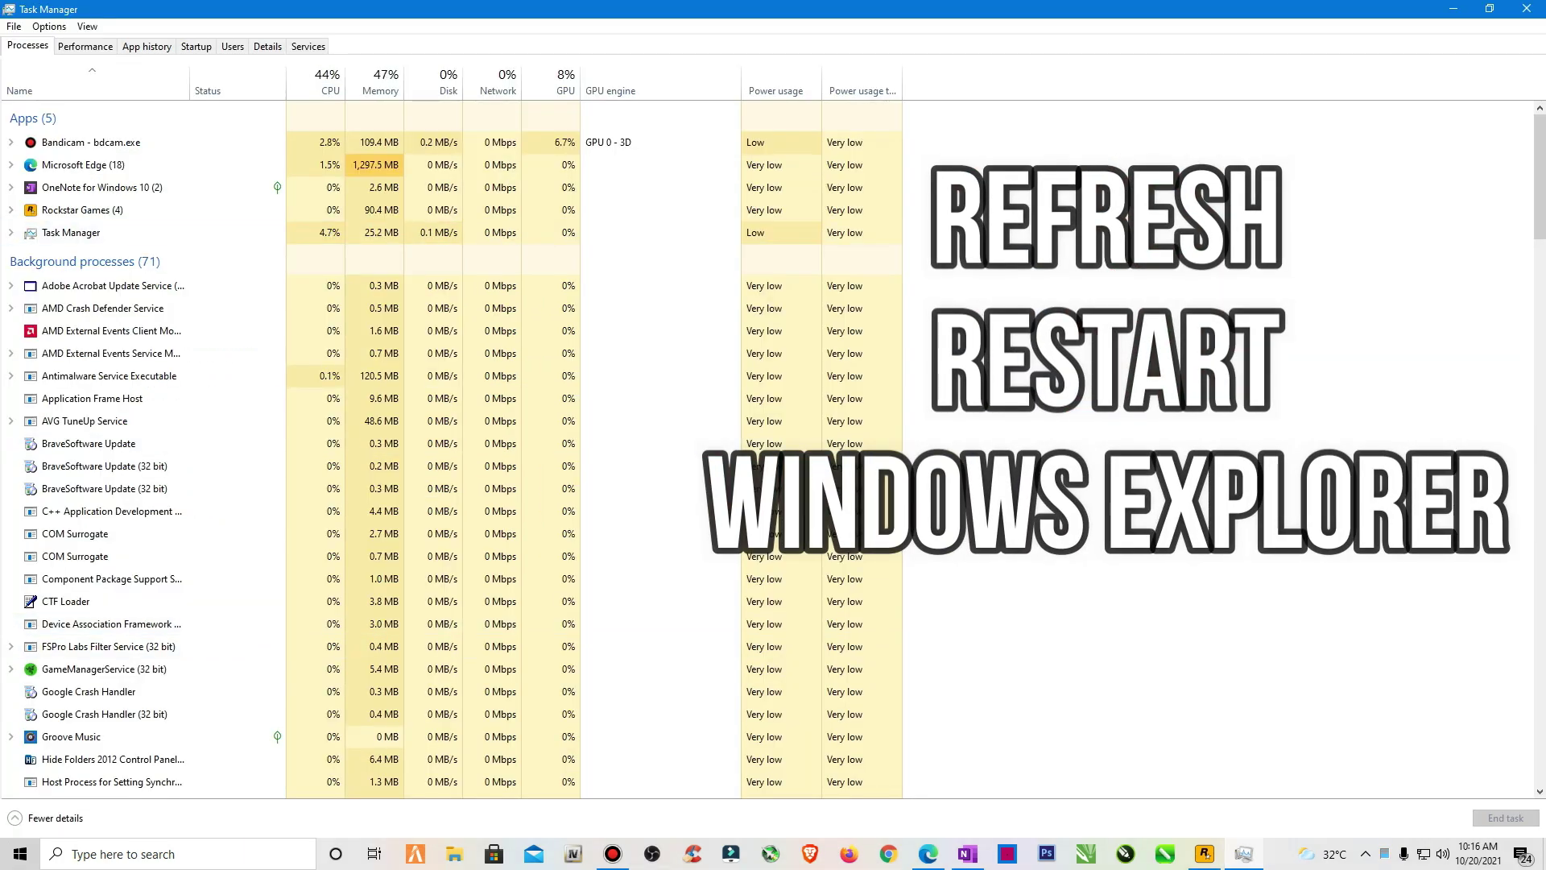
{"action": "scroll", "coordinate": [483, 450], "scroll_direction": "down", "scroll_amount": 20}
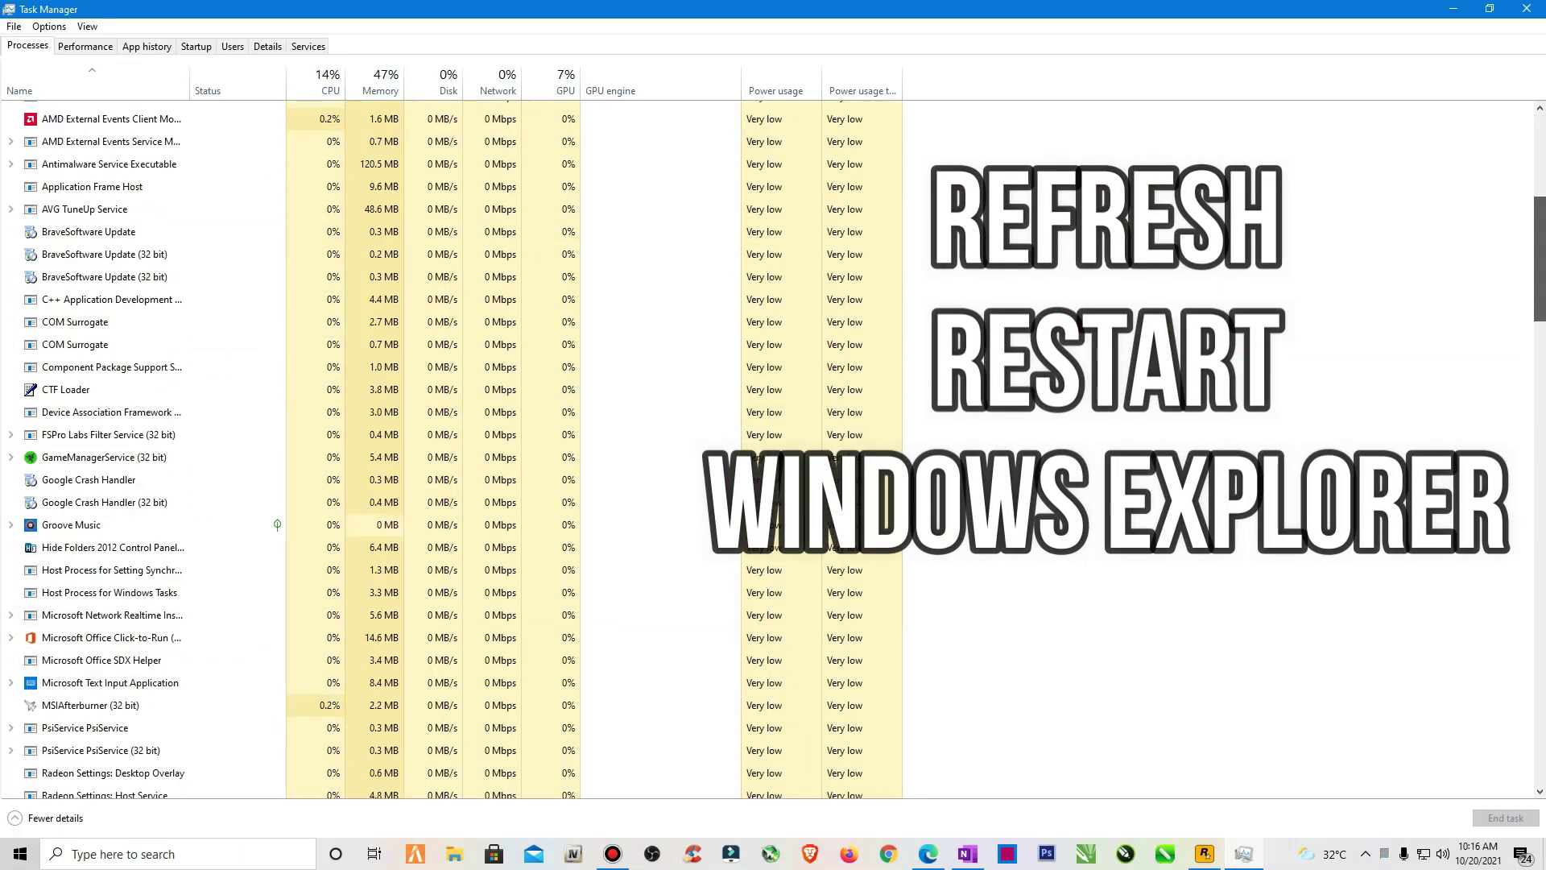
{"action": "left_click_drag", "start_coordinate": [1538, 645], "coordinate": [1539, 722]}
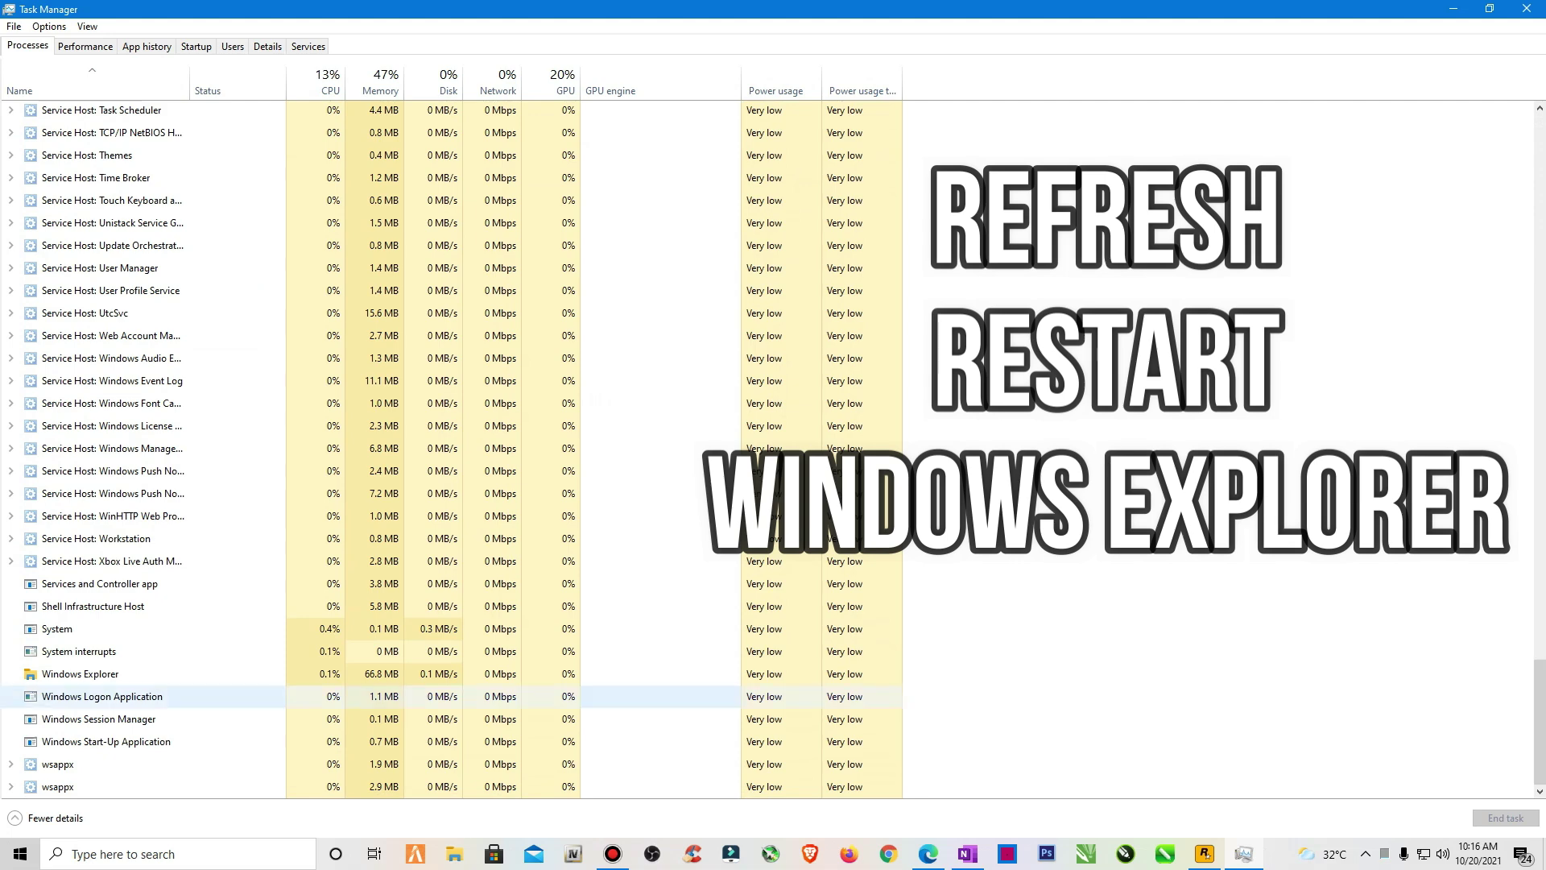
{"action": "left_click", "coordinate": [79, 673]}
{"action": "right_click", "coordinate": [109, 671]}
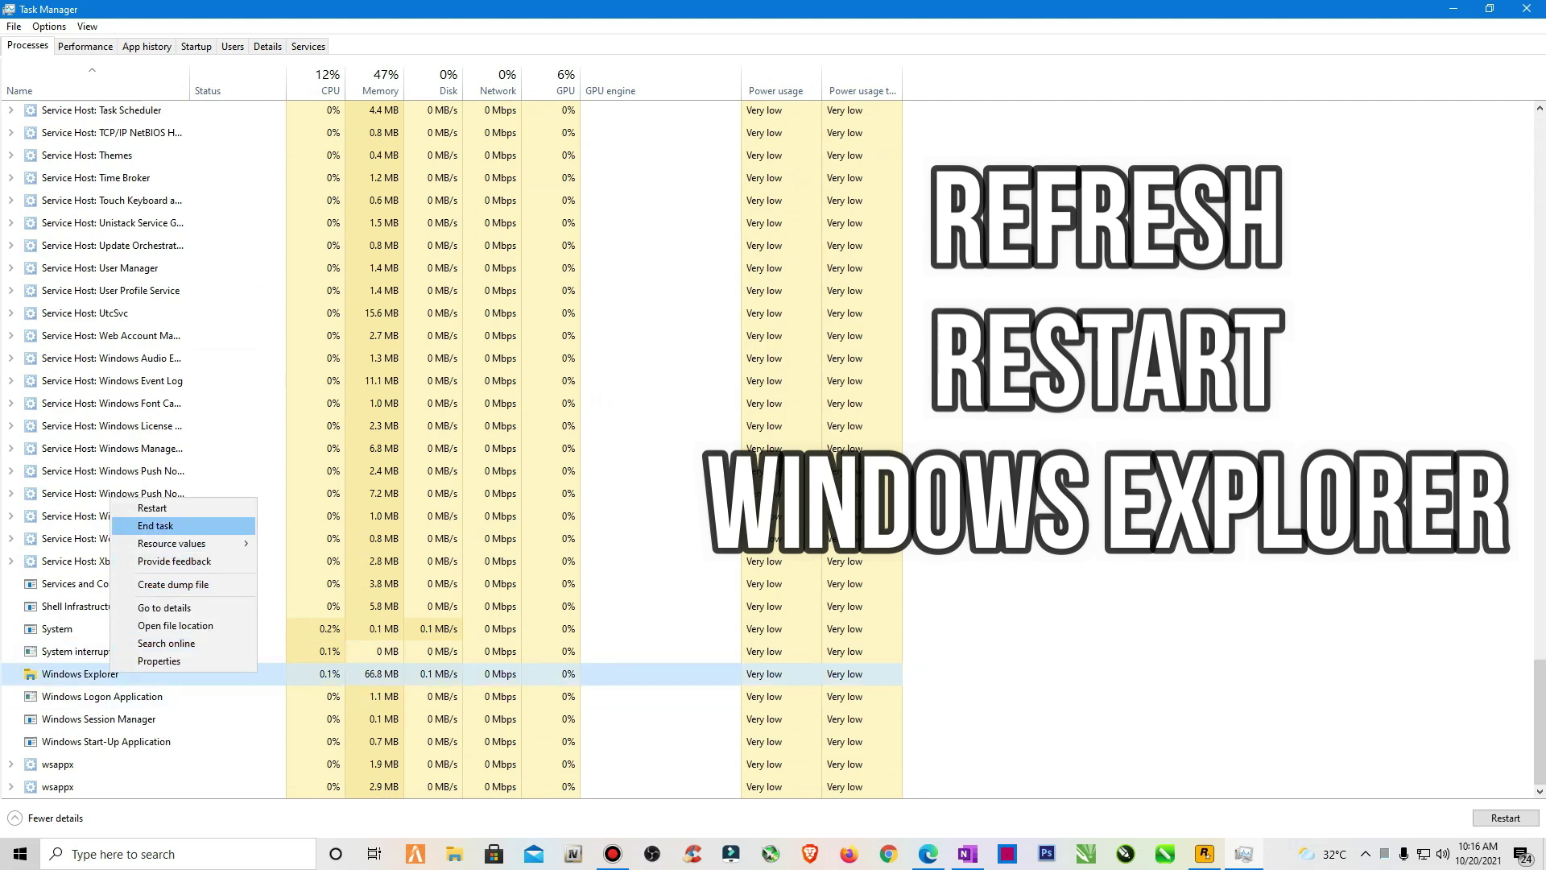
{"action": "left_click", "coordinate": [141, 523]}
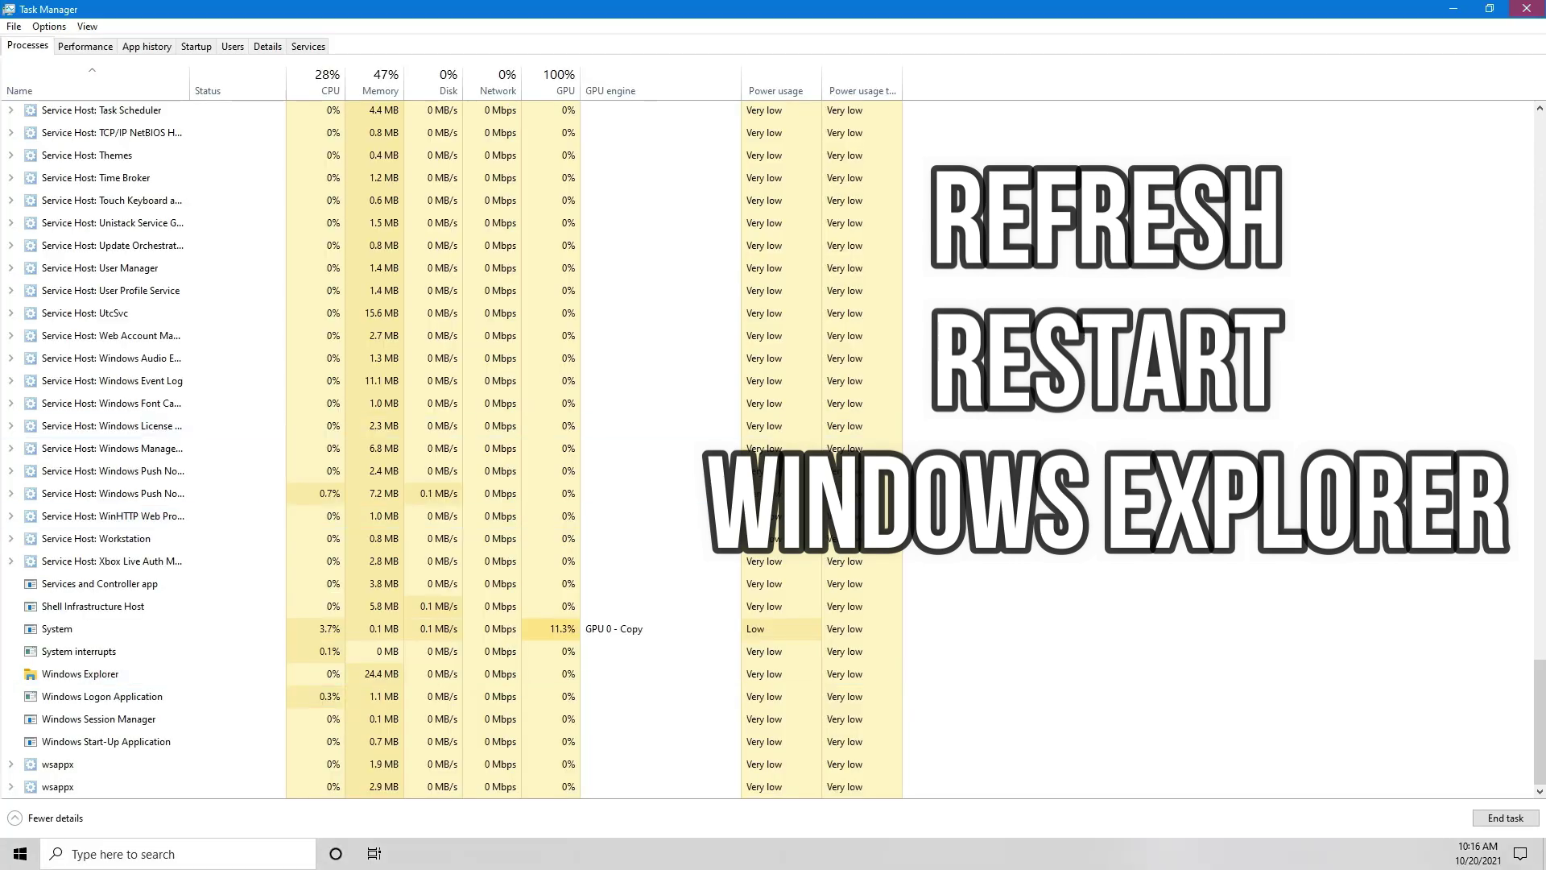
{"action": "left_click", "coordinate": [1526, 8]}
Step: Refresh the desktop twice
{"action": "right_click", "coordinate": [598, 346]}
{"action": "left_click", "coordinate": [641, 414]}
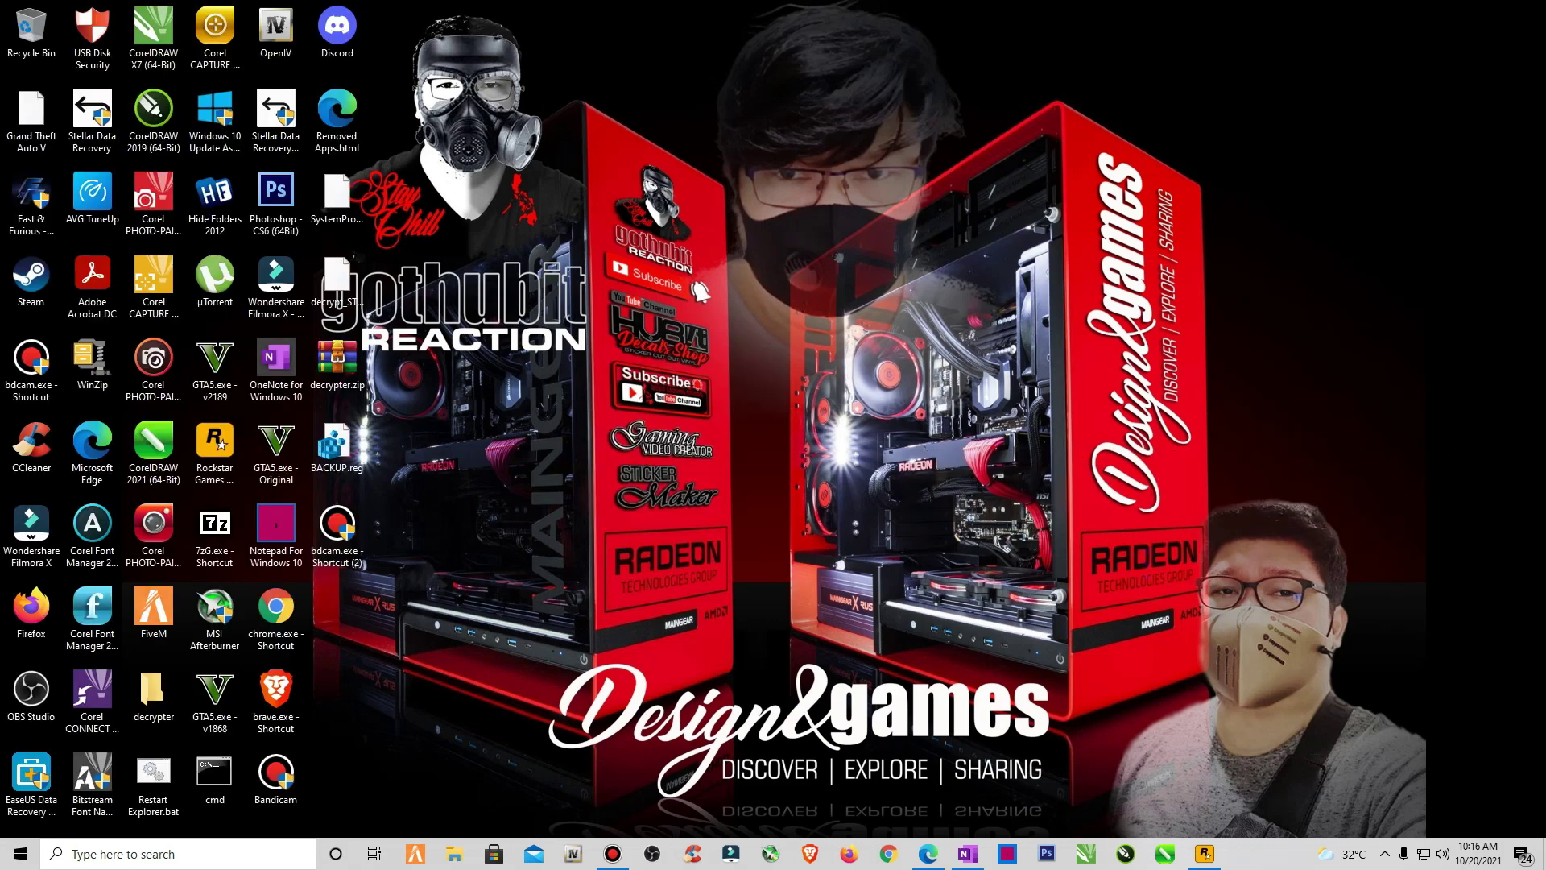
{"action": "right_click", "coordinate": [600, 407]}
{"action": "left_click", "coordinate": [642, 476]}
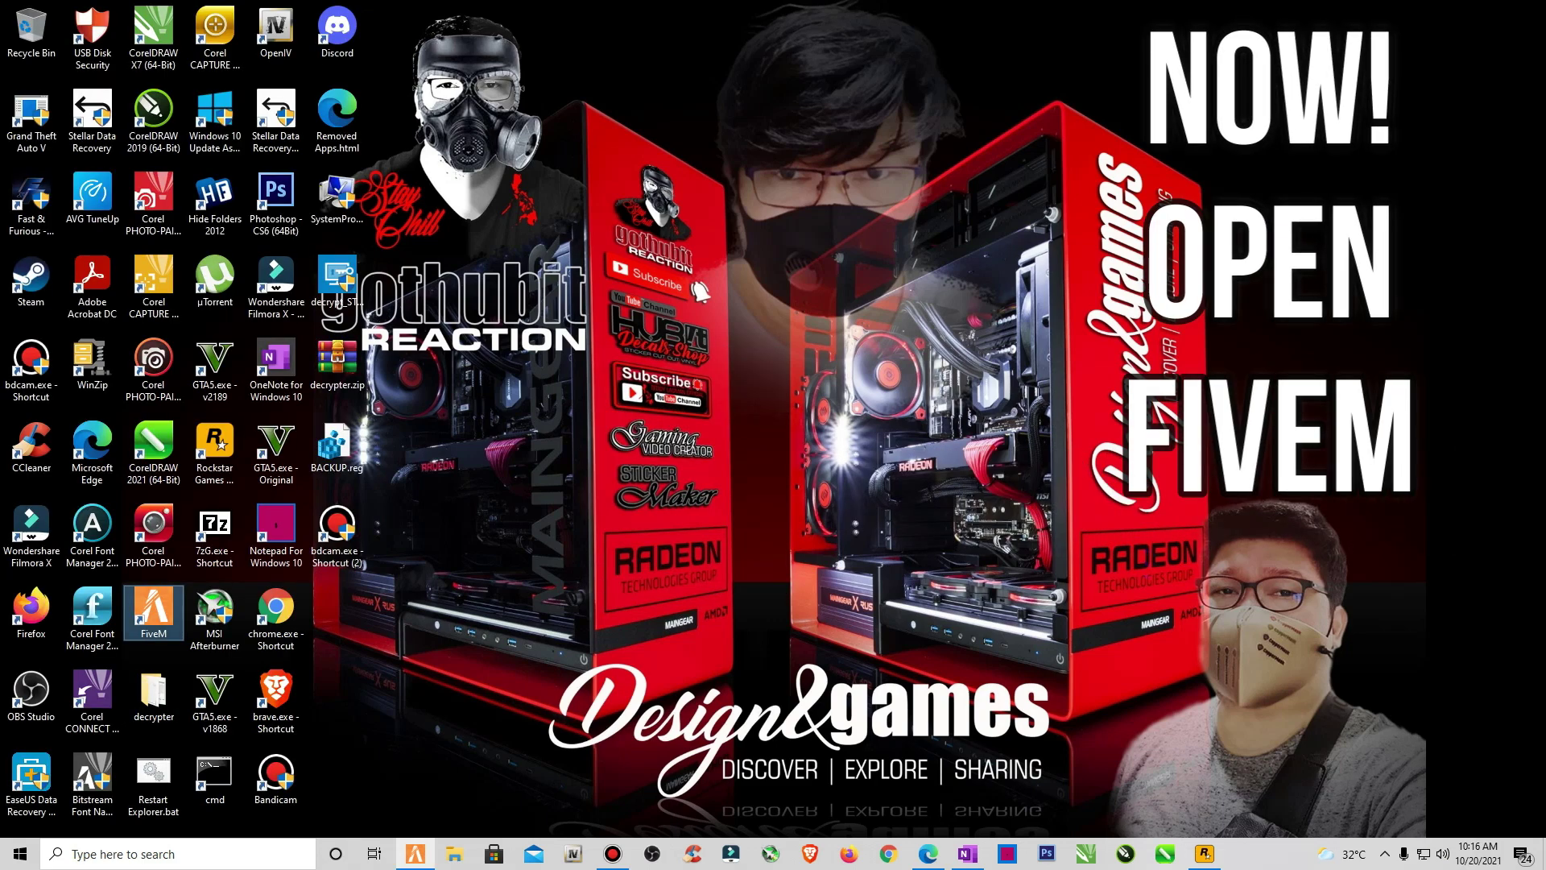
Step: Launch FiveM to test the game path and close the message it shows
{"action": "double_click", "coordinate": [154, 612]}
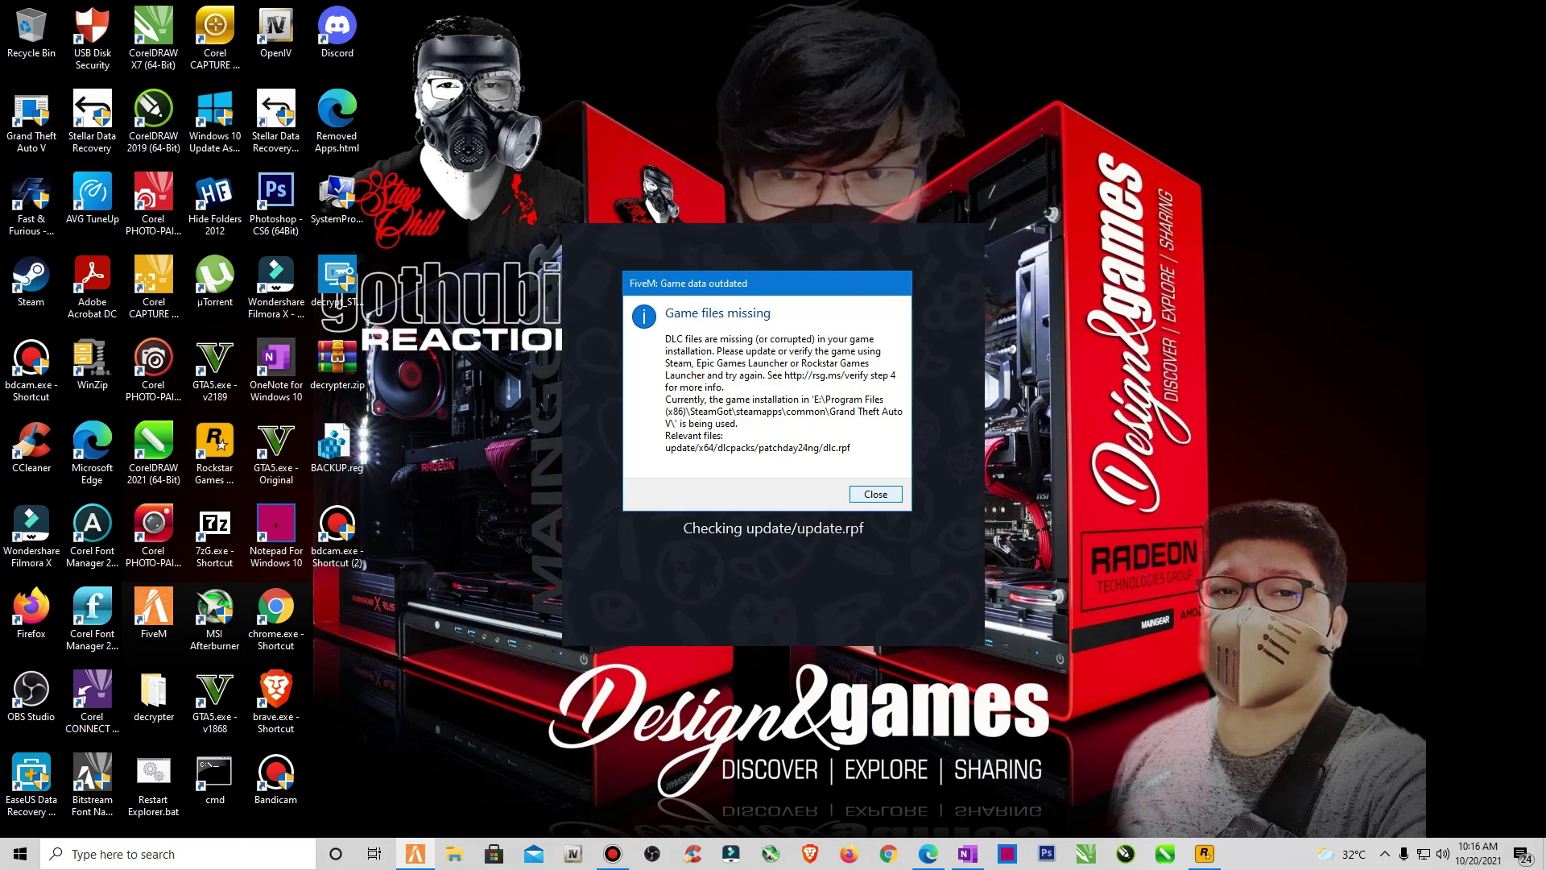
{"action": "left_click", "coordinate": [875, 493]}
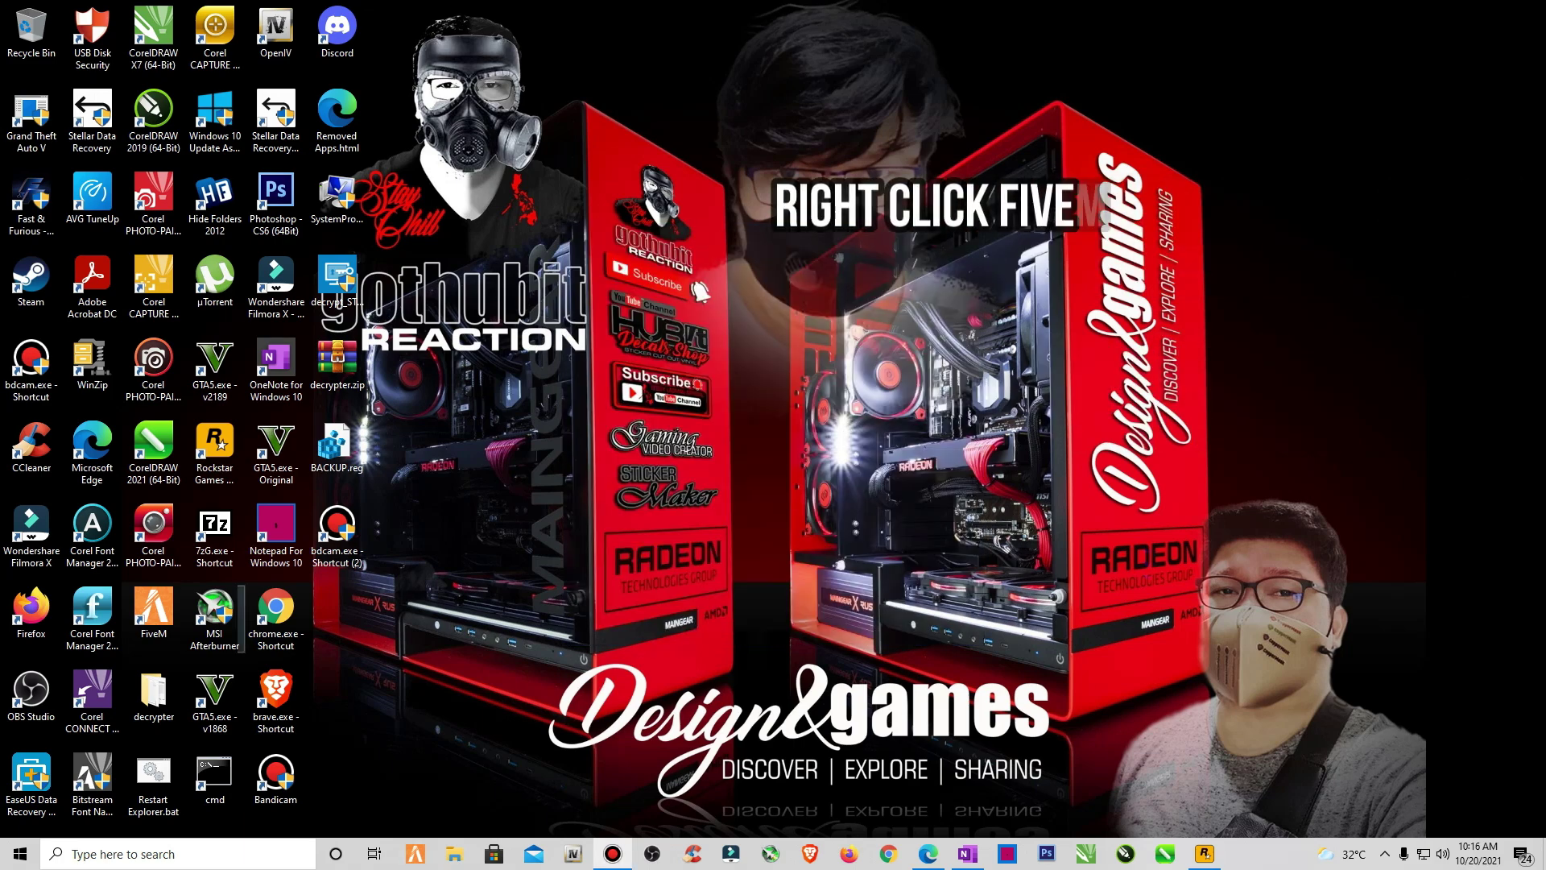
Step: From the FiveM shortcut's file location, open CitizenFX.ini in the FiveM Application Data folder and move its Notepad window aside
{"action": "right_click", "coordinate": [153, 612]}
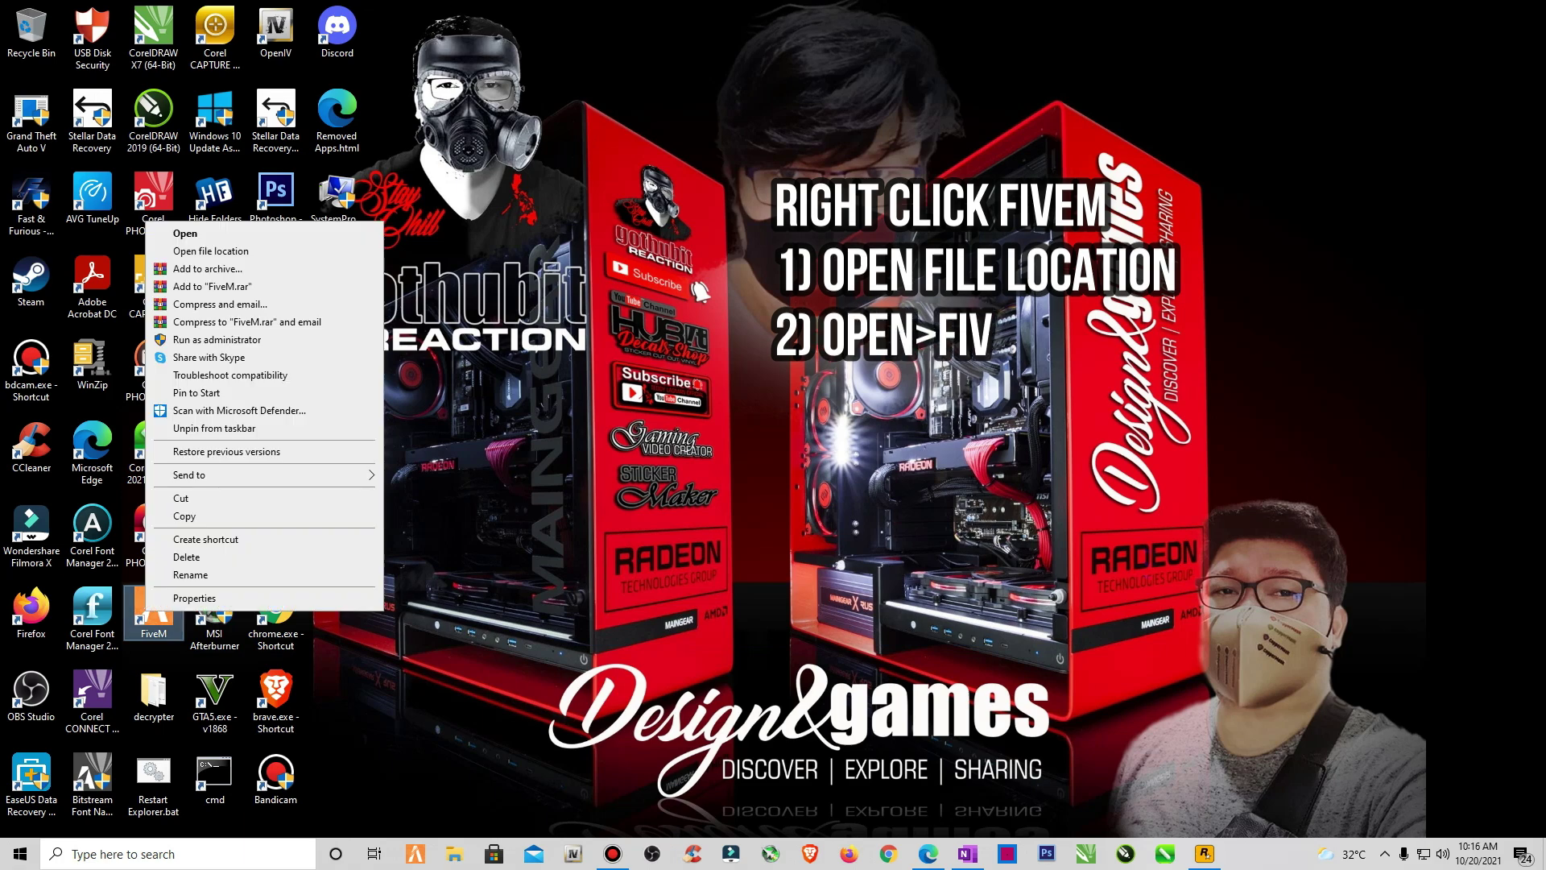
{"action": "left_click", "coordinate": [185, 244]}
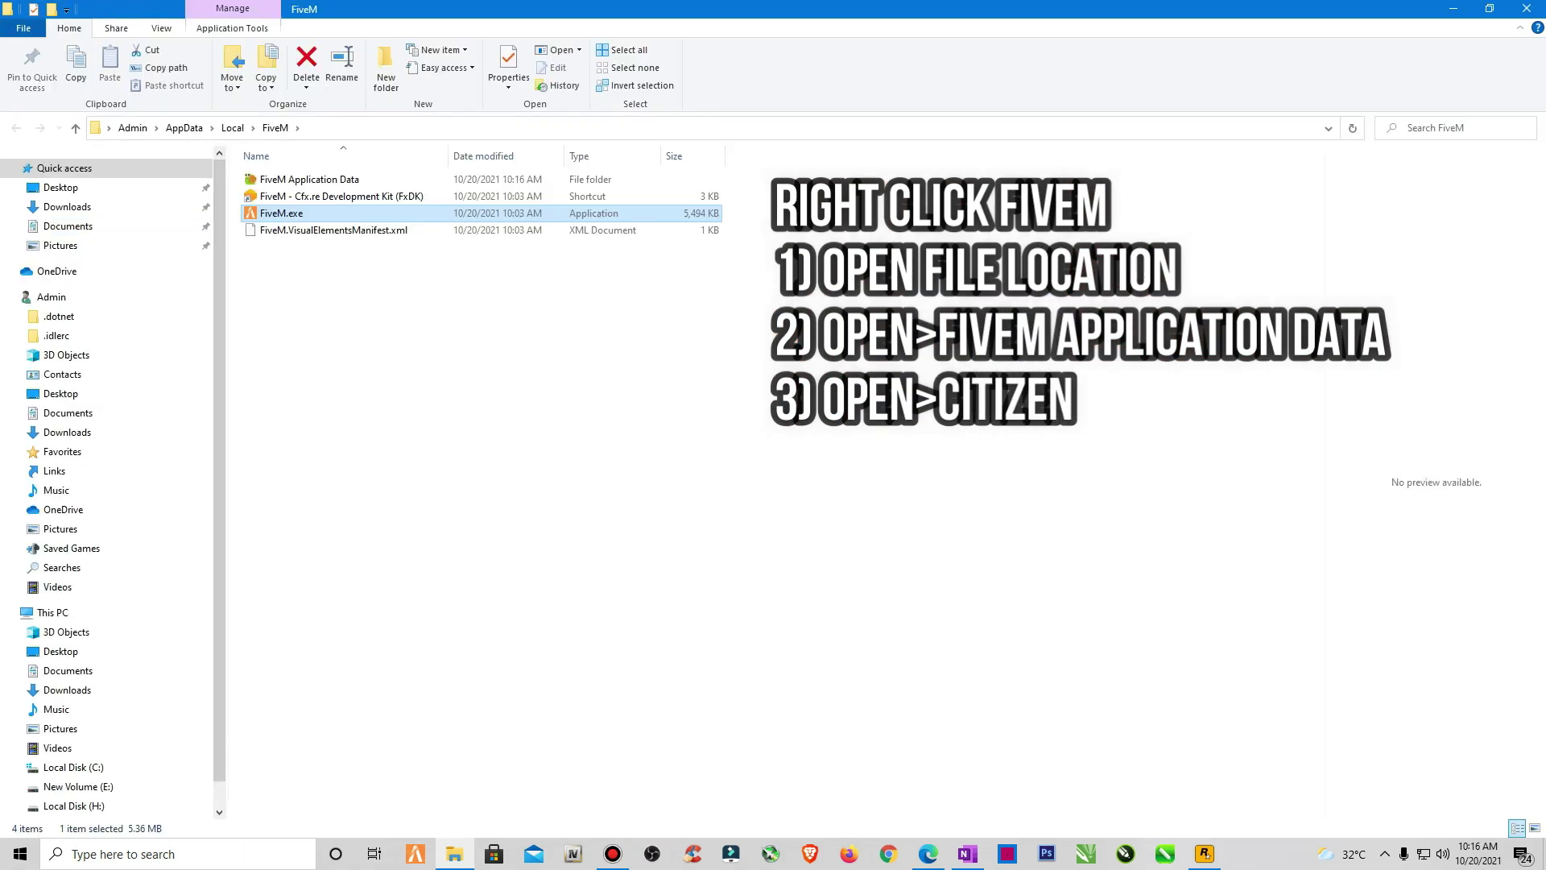
{"action": "double_click", "coordinate": [309, 179]}
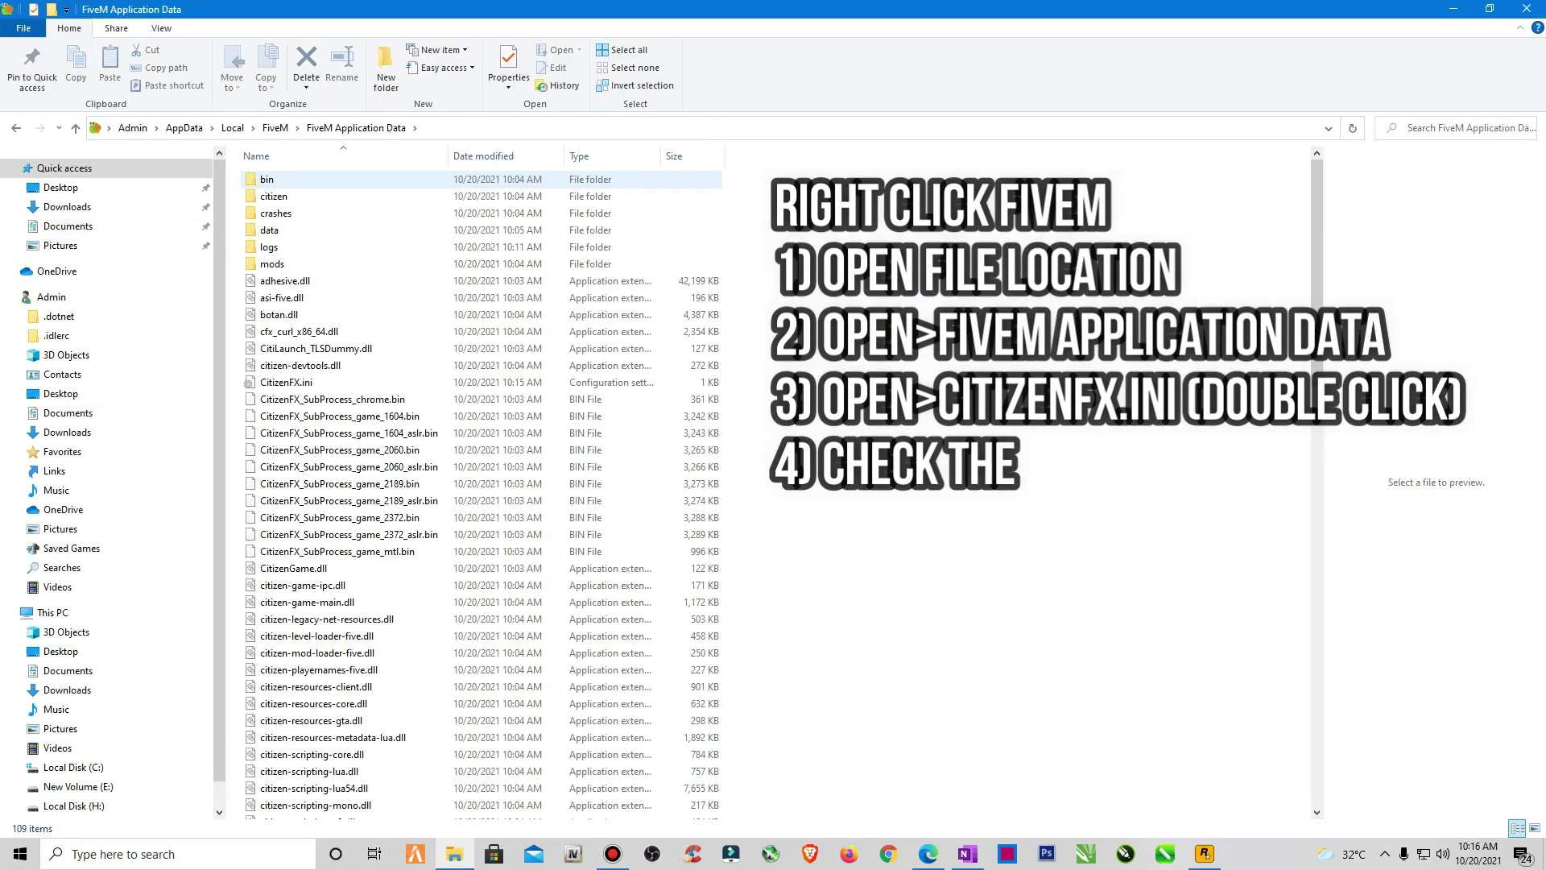
{"action": "left_click", "coordinate": [16, 127]}
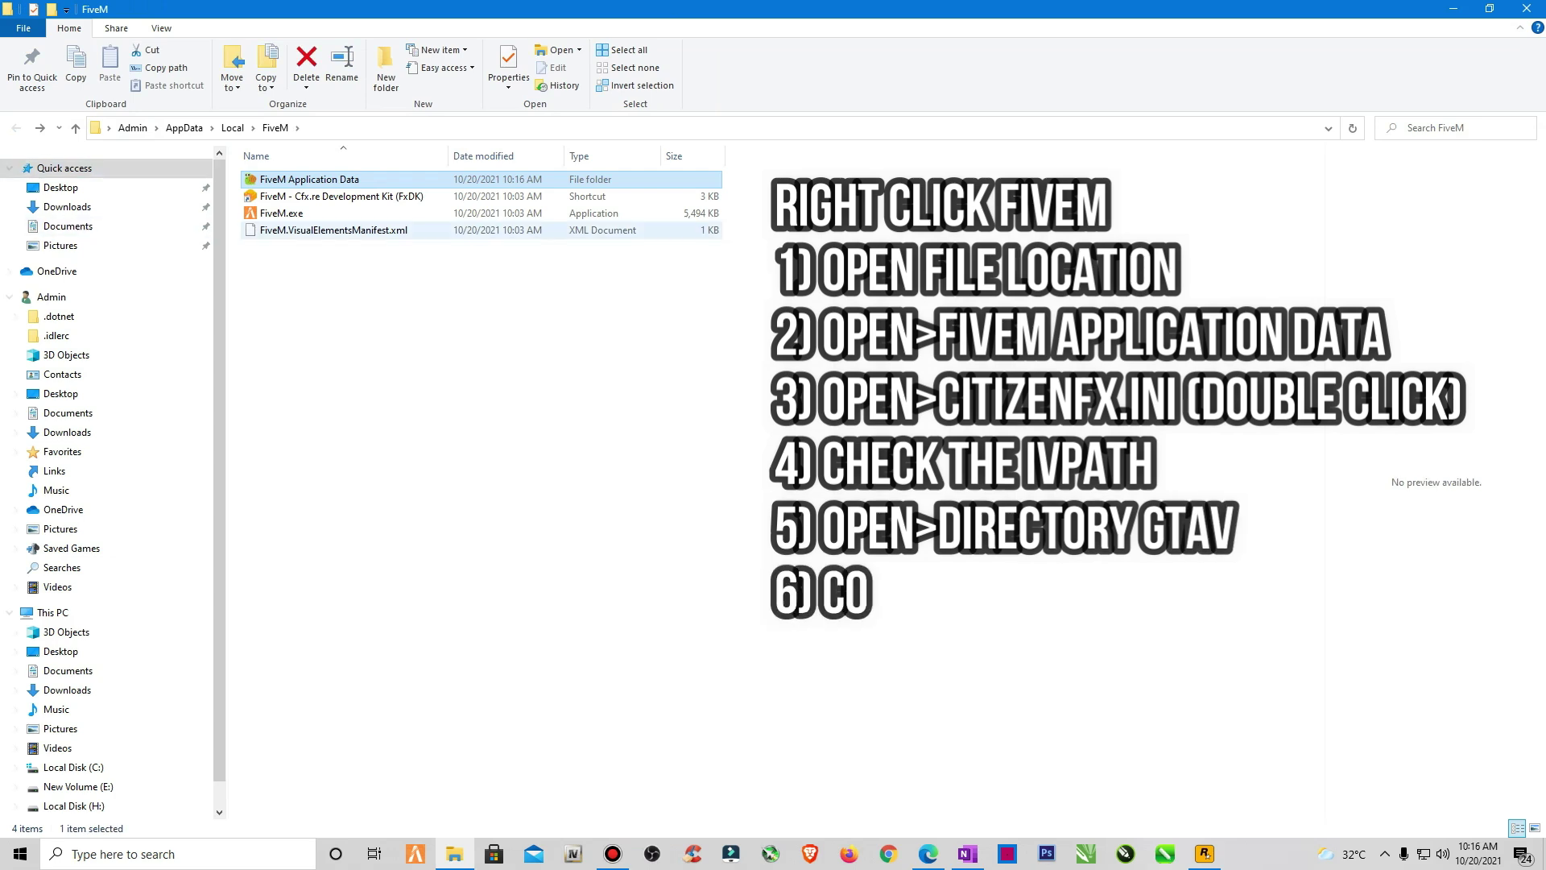
{"action": "right_click", "coordinate": [276, 227]}
{"action": "left_click", "coordinate": [317, 545]}
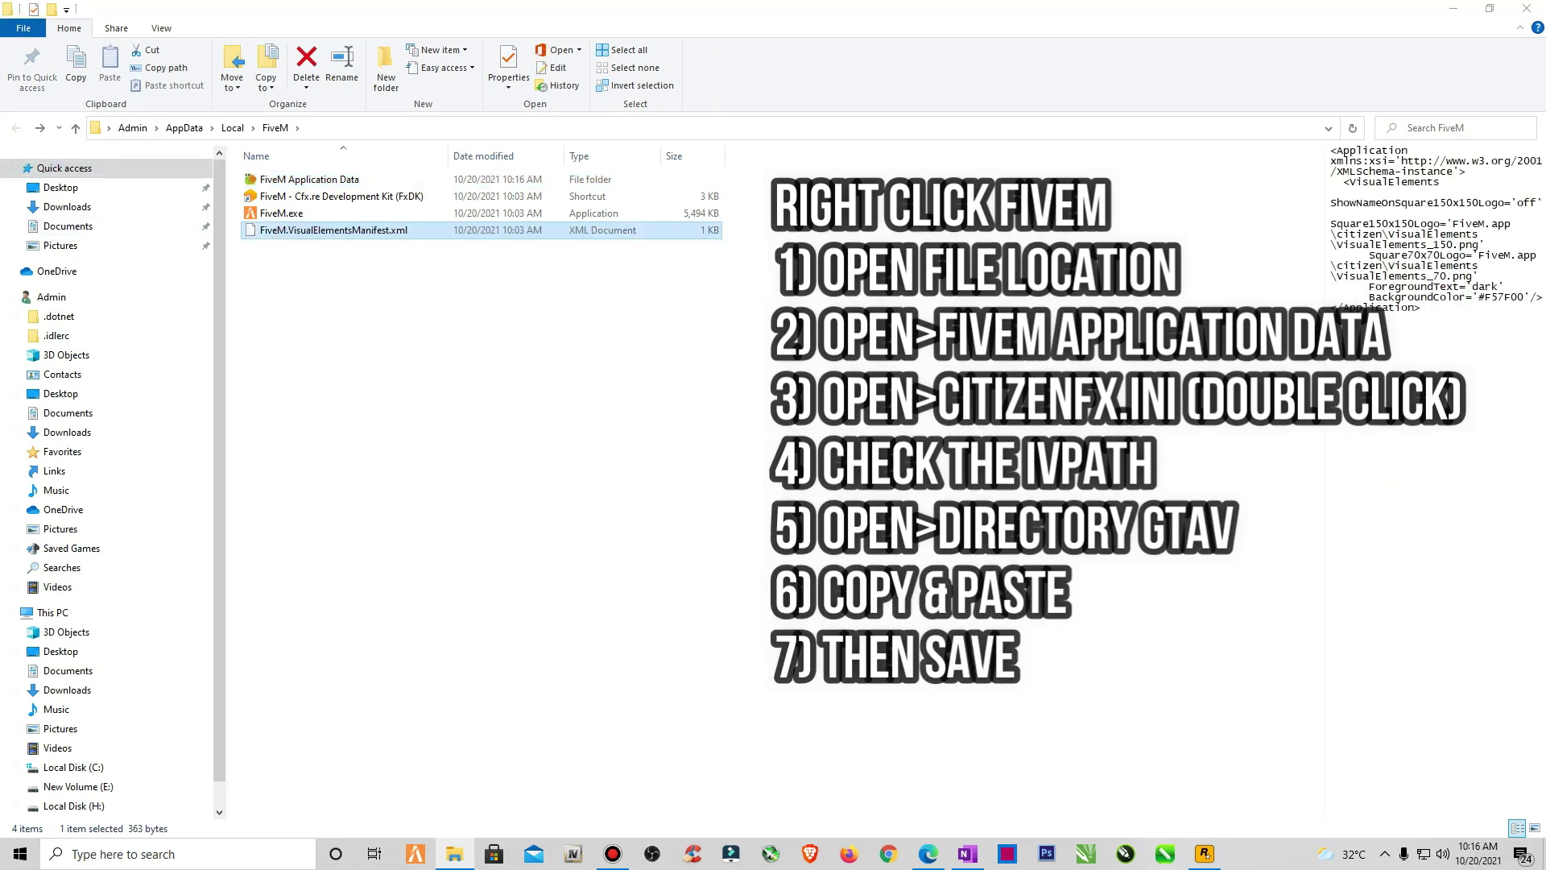
{"action": "double_click", "coordinate": [309, 178]}
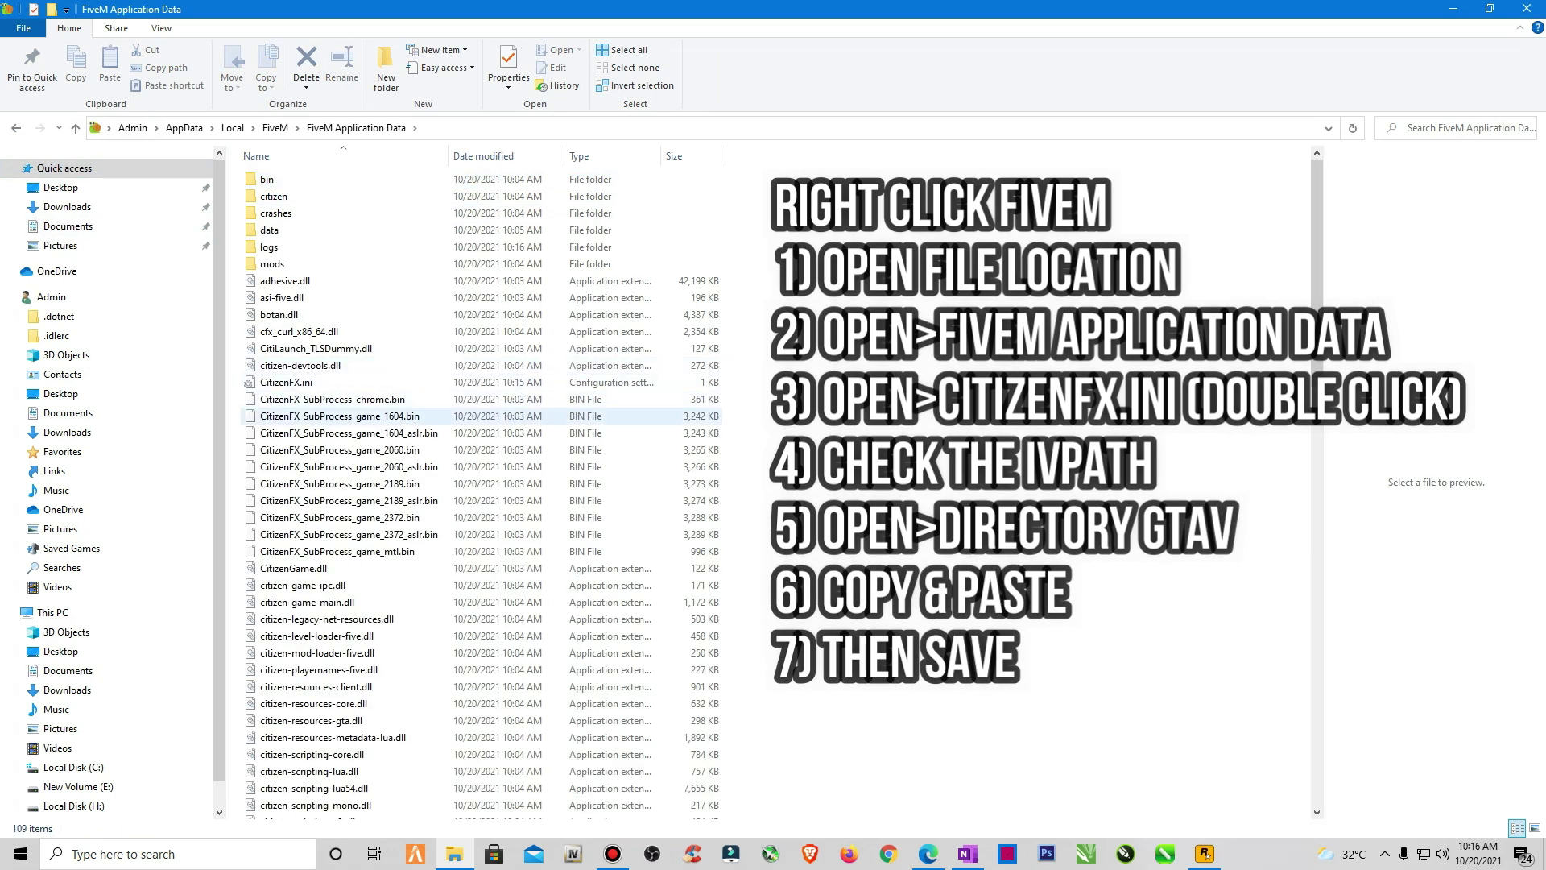
{"action": "double_click", "coordinate": [282, 383]}
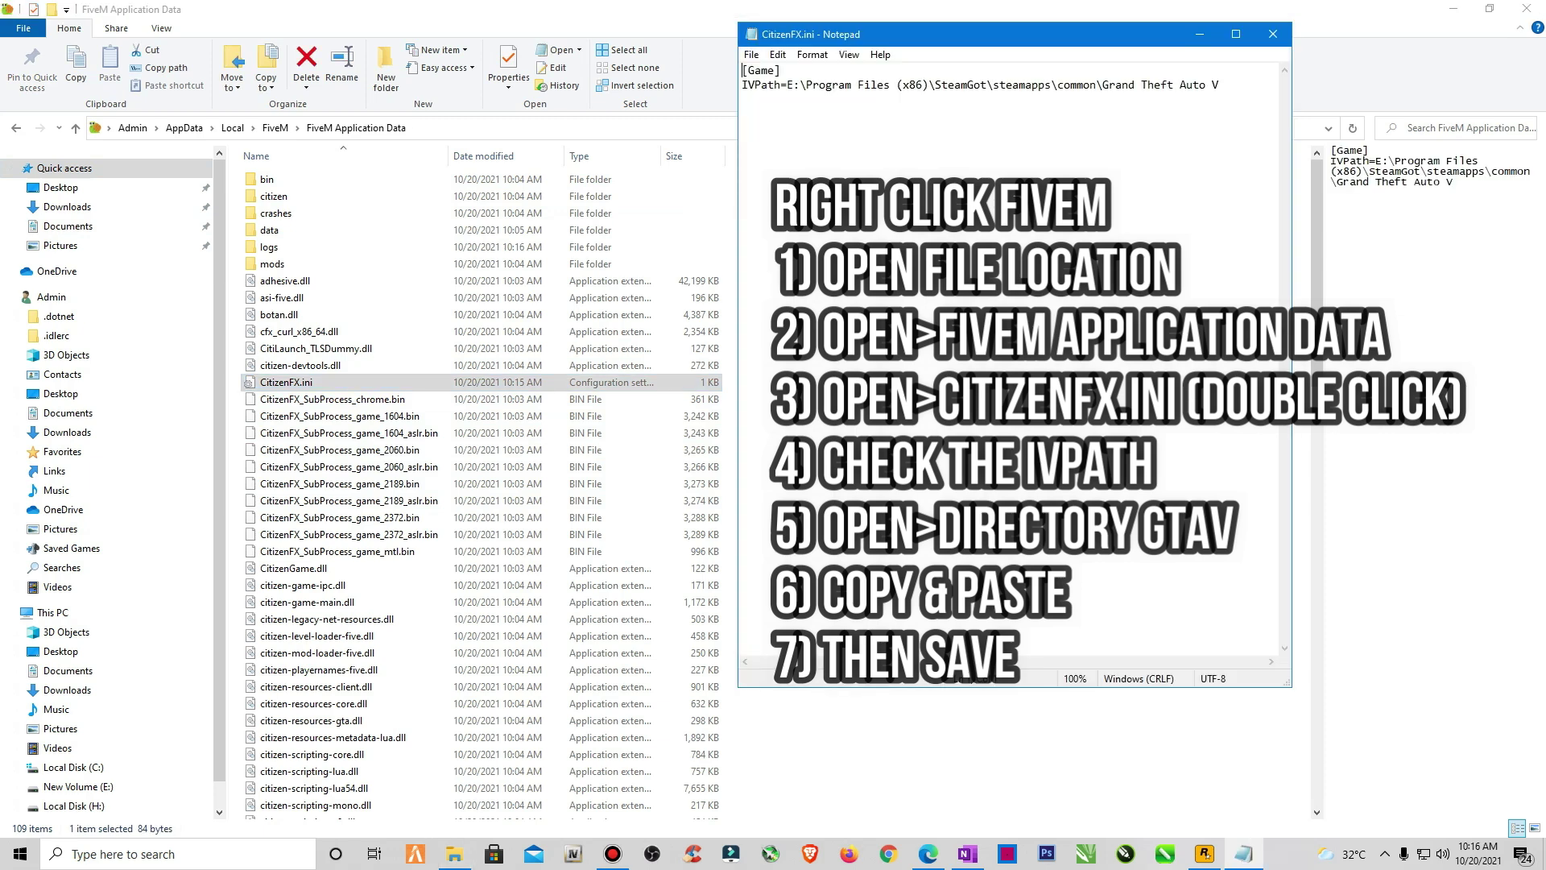
{"action": "left_click_drag", "start_coordinate": [1040, 42], "coordinate": [1108, 87]}
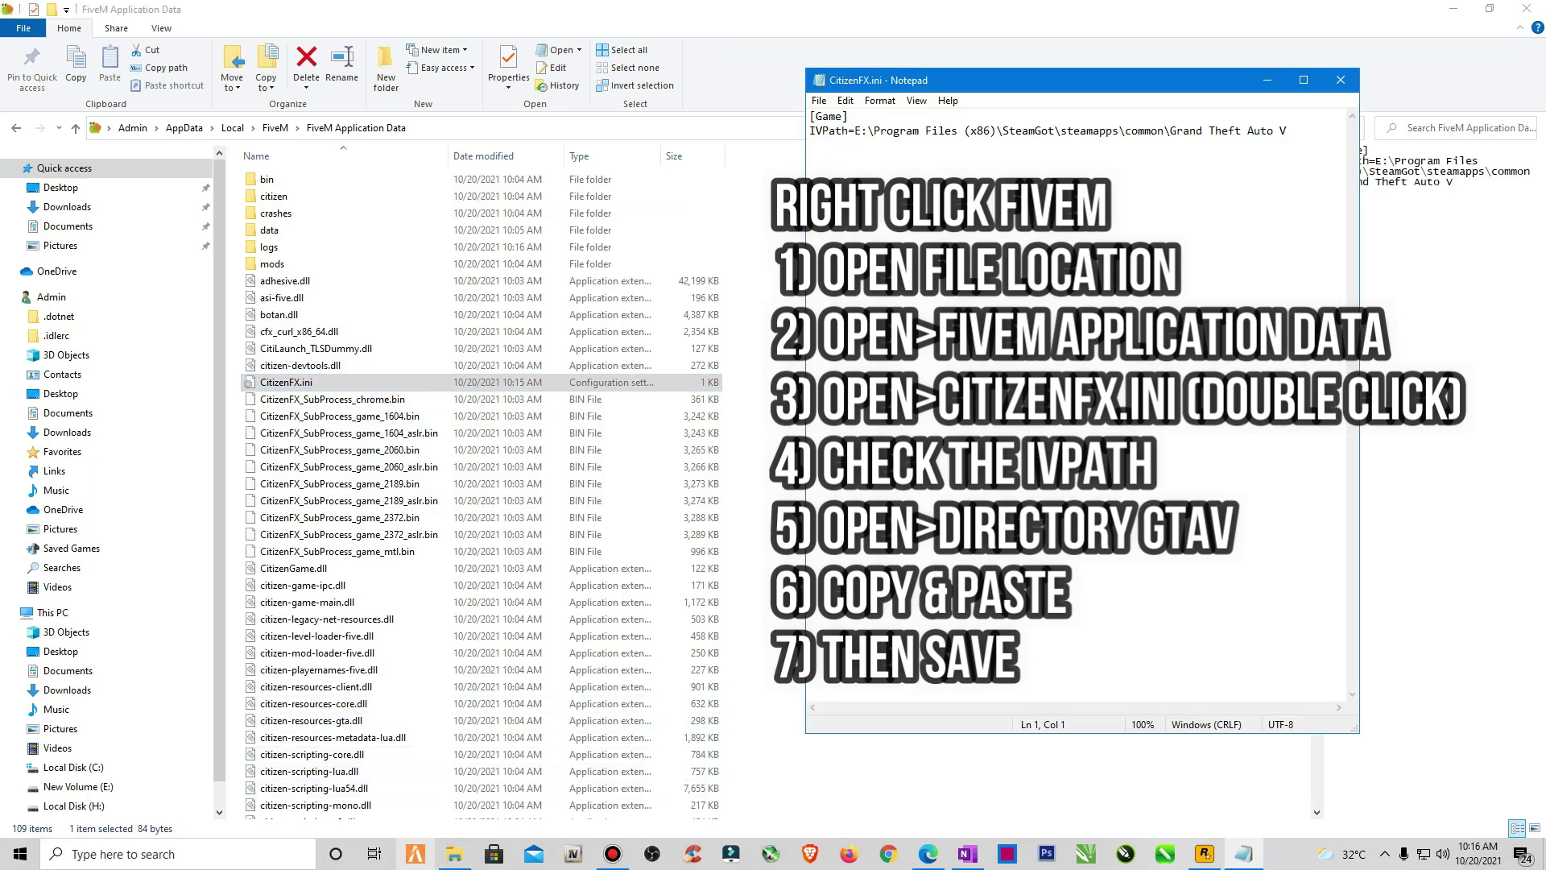
Step: In a second File Explorer window, open the folder E:\GTA 5 Online\Grand Theft Auto V
{"action": "right_click", "coordinate": [266, 852]}
{"action": "left_click", "coordinate": [258, 854]}
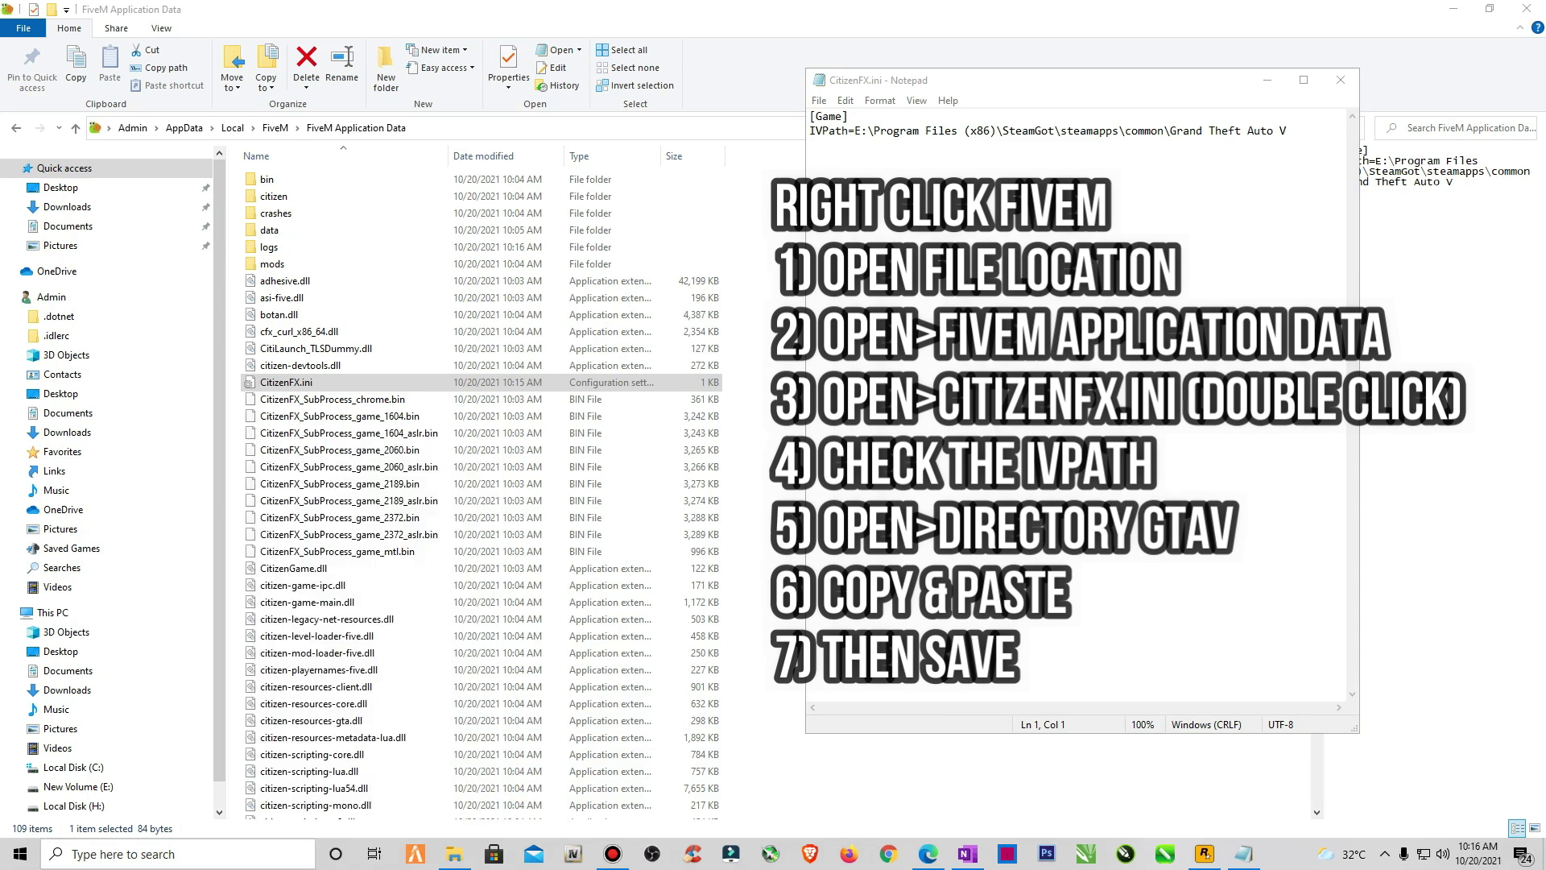
{"action": "left_click", "coordinate": [139, 695]}
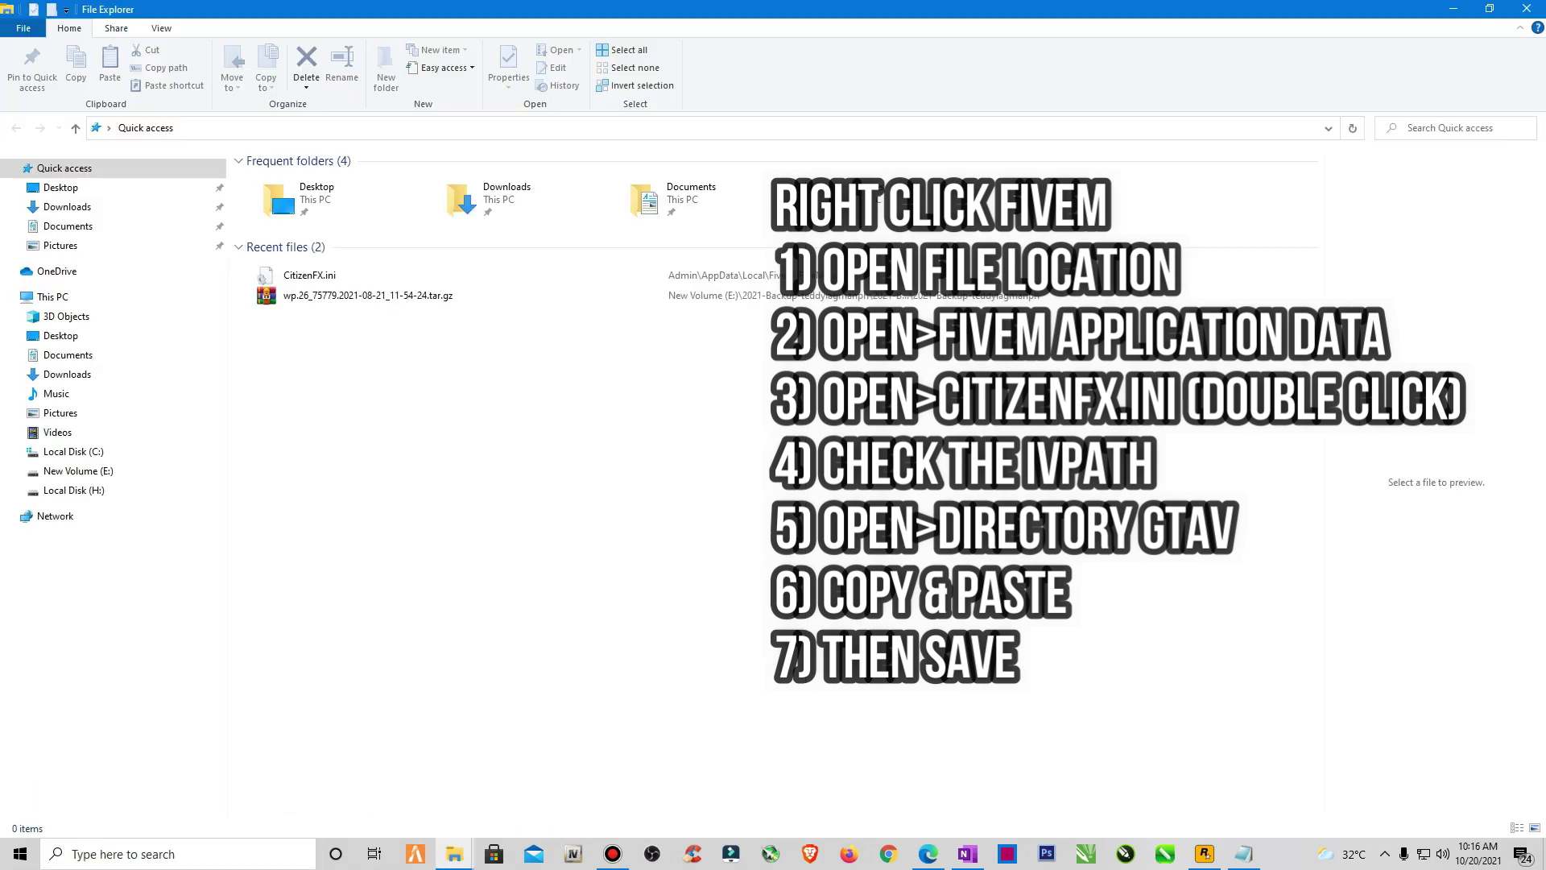
{"action": "left_click", "coordinate": [73, 470]}
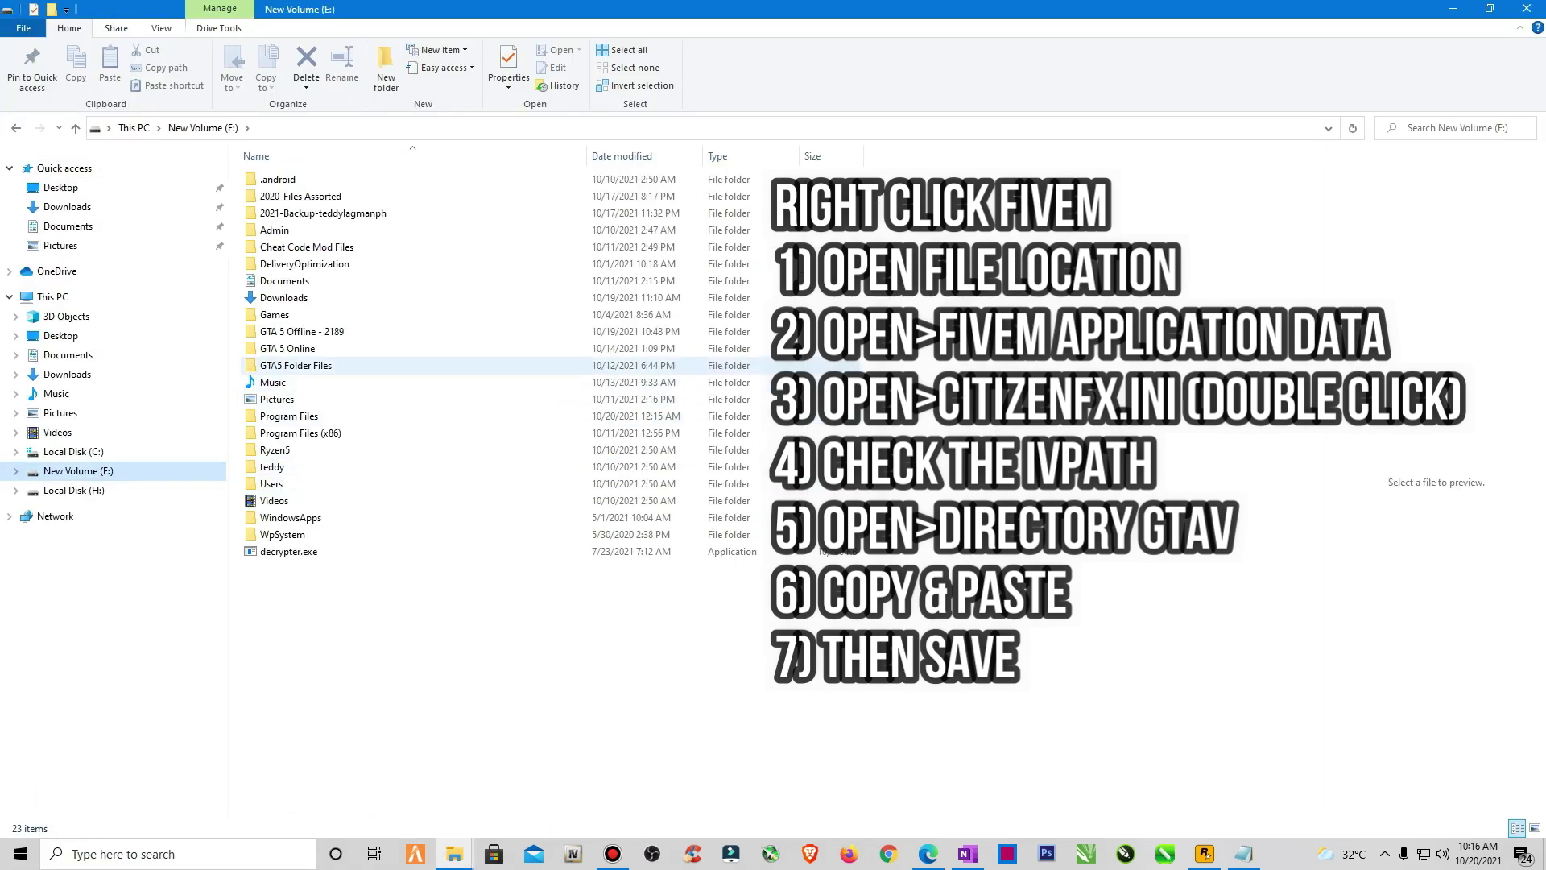
{"action": "left_click", "coordinate": [287, 348]}
{"action": "key", "text": "Return"}
{"action": "double_click", "coordinate": [299, 178]}
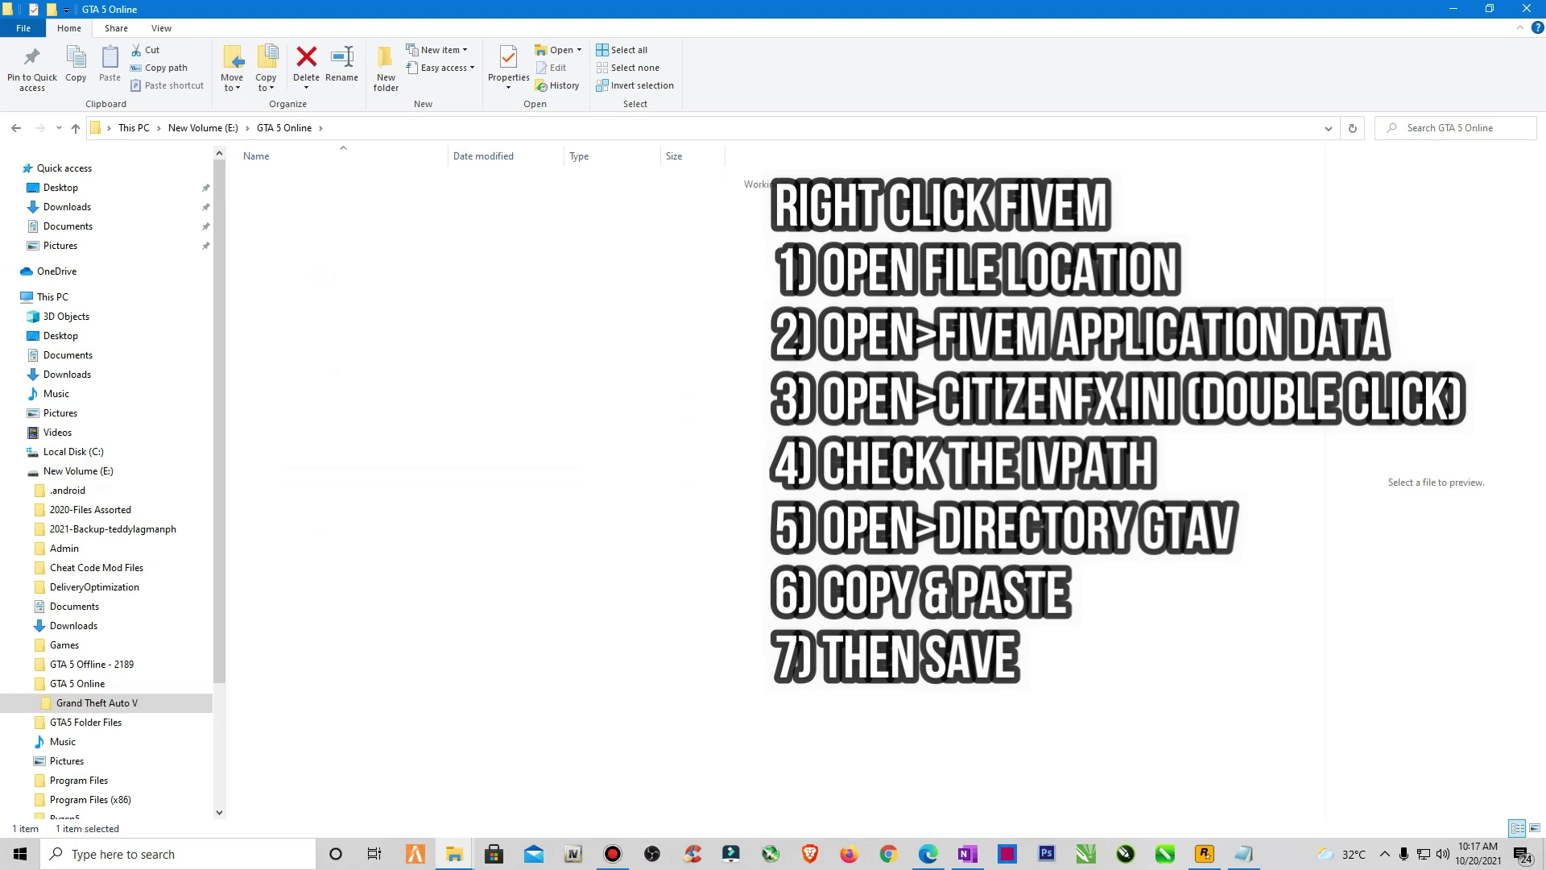
Step: Set IVPath in CitizenFX.ini to the copied folder path E:\GTA 5 Online\Grand Theft Auto V and save the file
{"action": "left_click", "coordinate": [483, 127]}
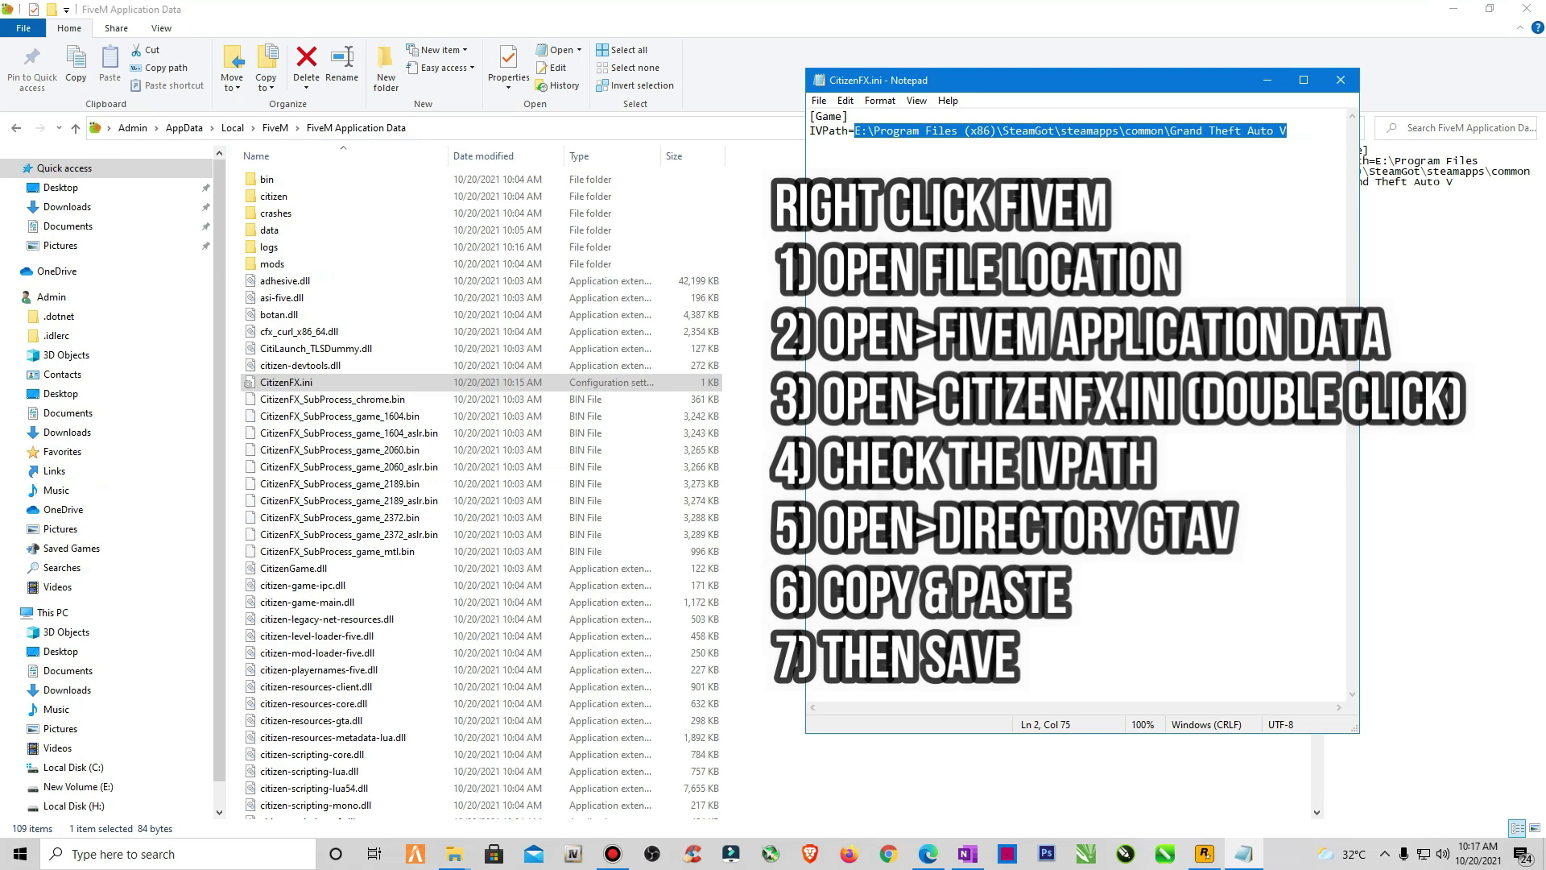
{"action": "key", "text": "ctrl+v"}
{"action": "key", "text": "alt+f"}
{"action": "key", "text": "Down"}
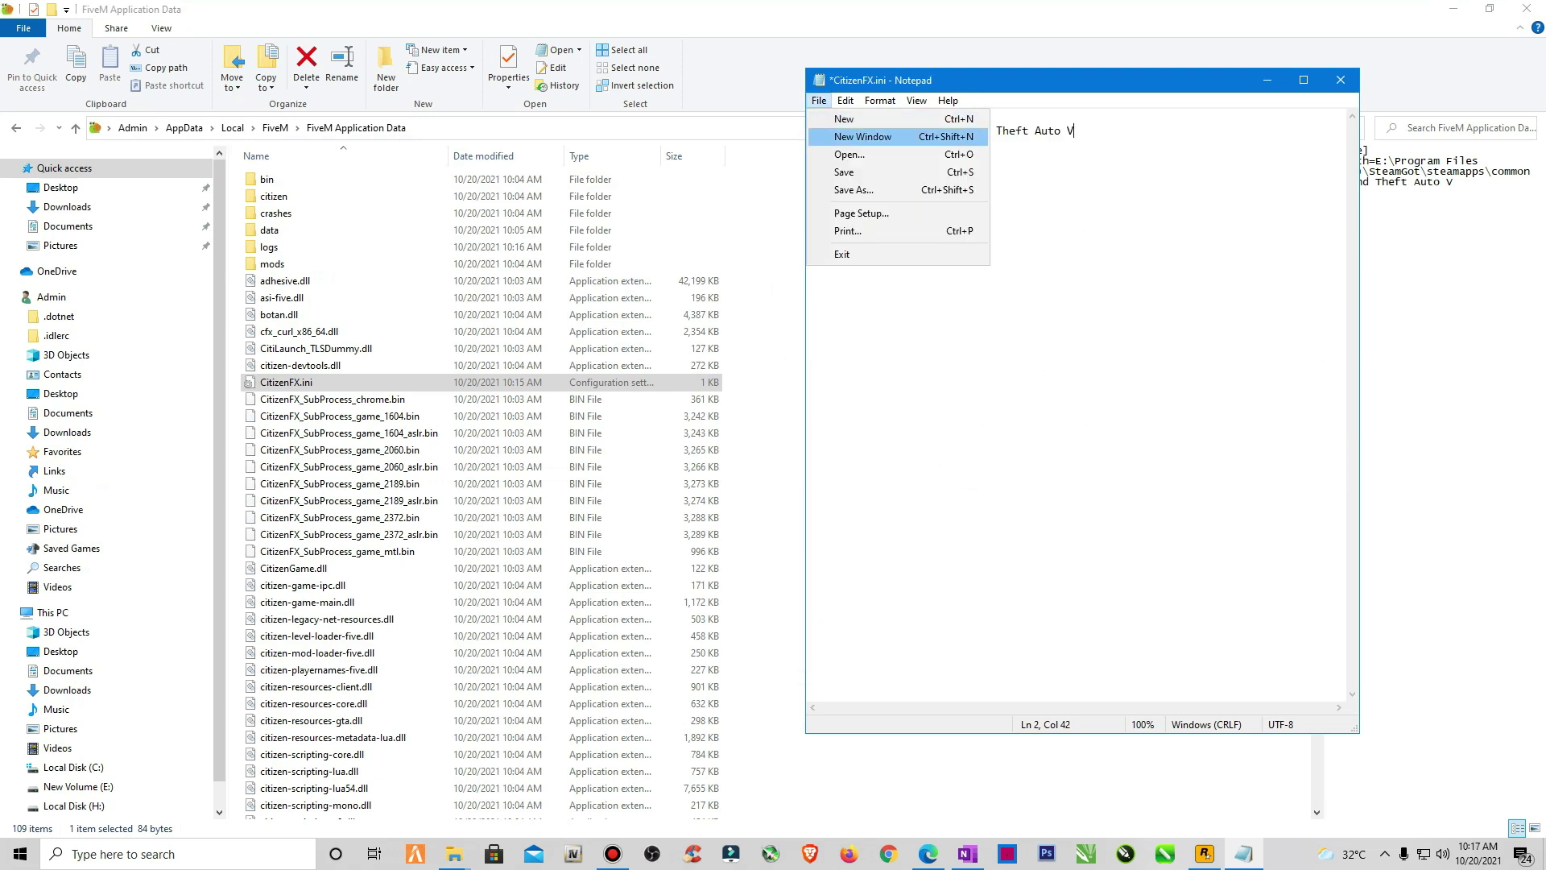
{"action": "key", "text": "Down"}
{"action": "key", "text": "Down"}
{"action": "key", "text": "Return"}
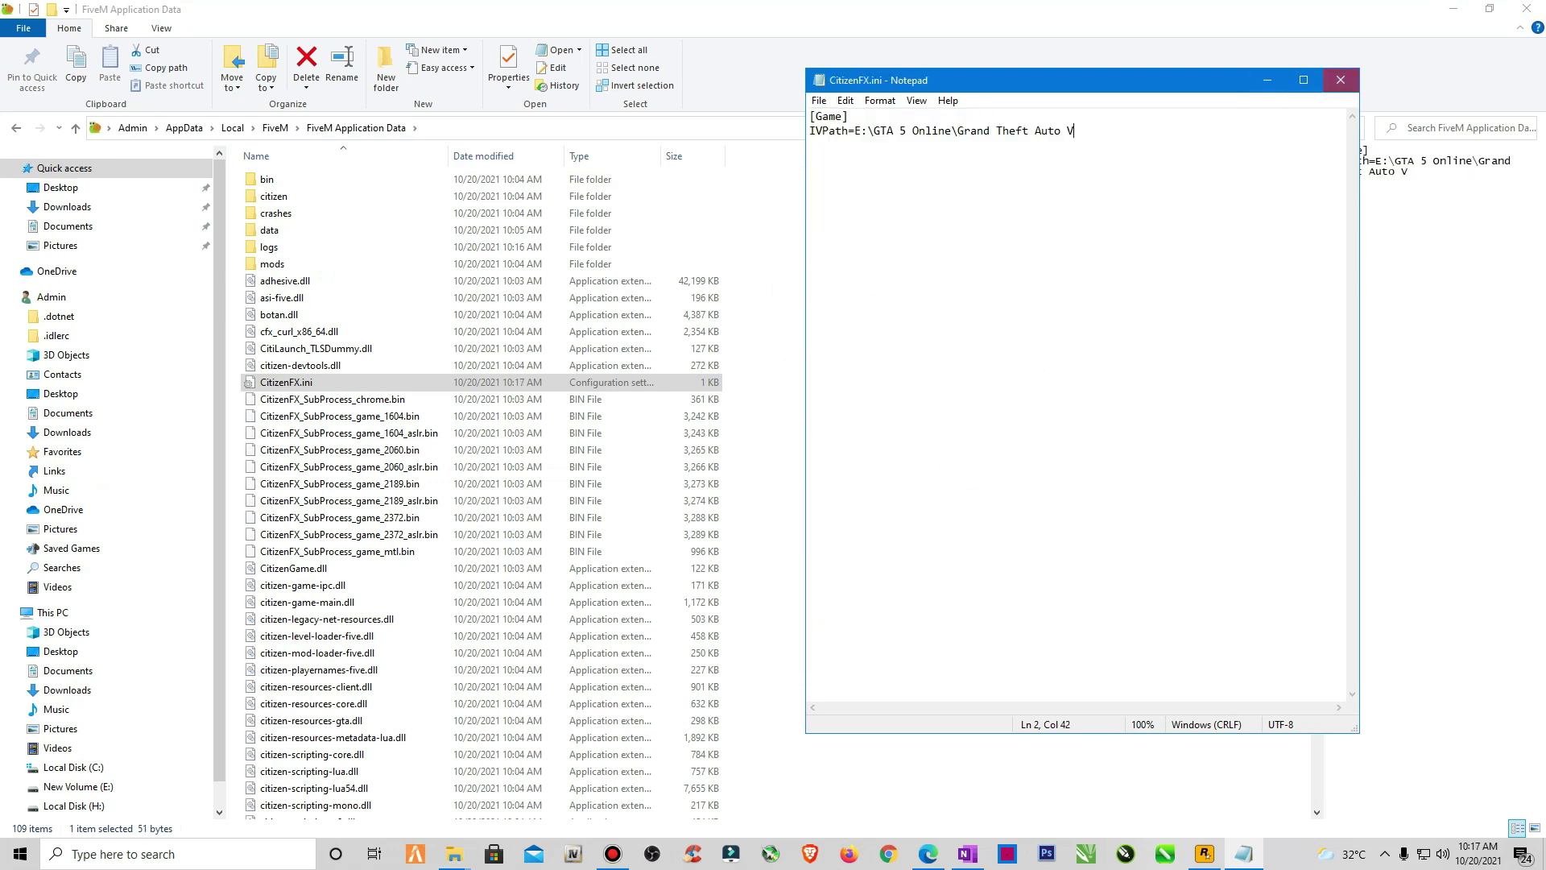
{"action": "key", "text": "alt+F4"}
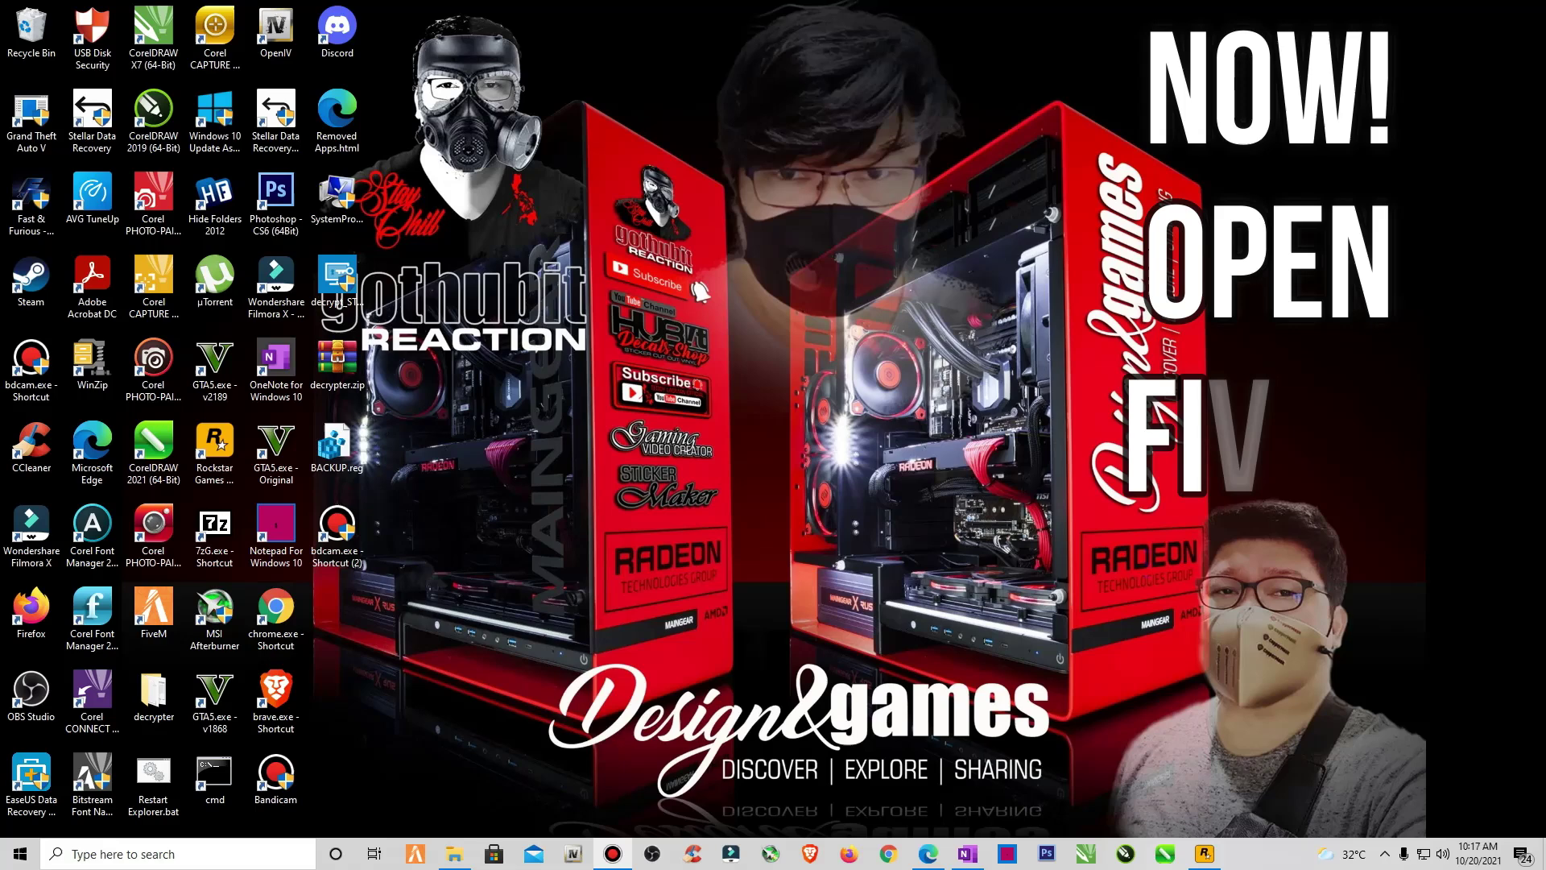
Step: Refresh the desktop and launch FiveM
{"action": "right_click", "coordinate": [467, 428]}
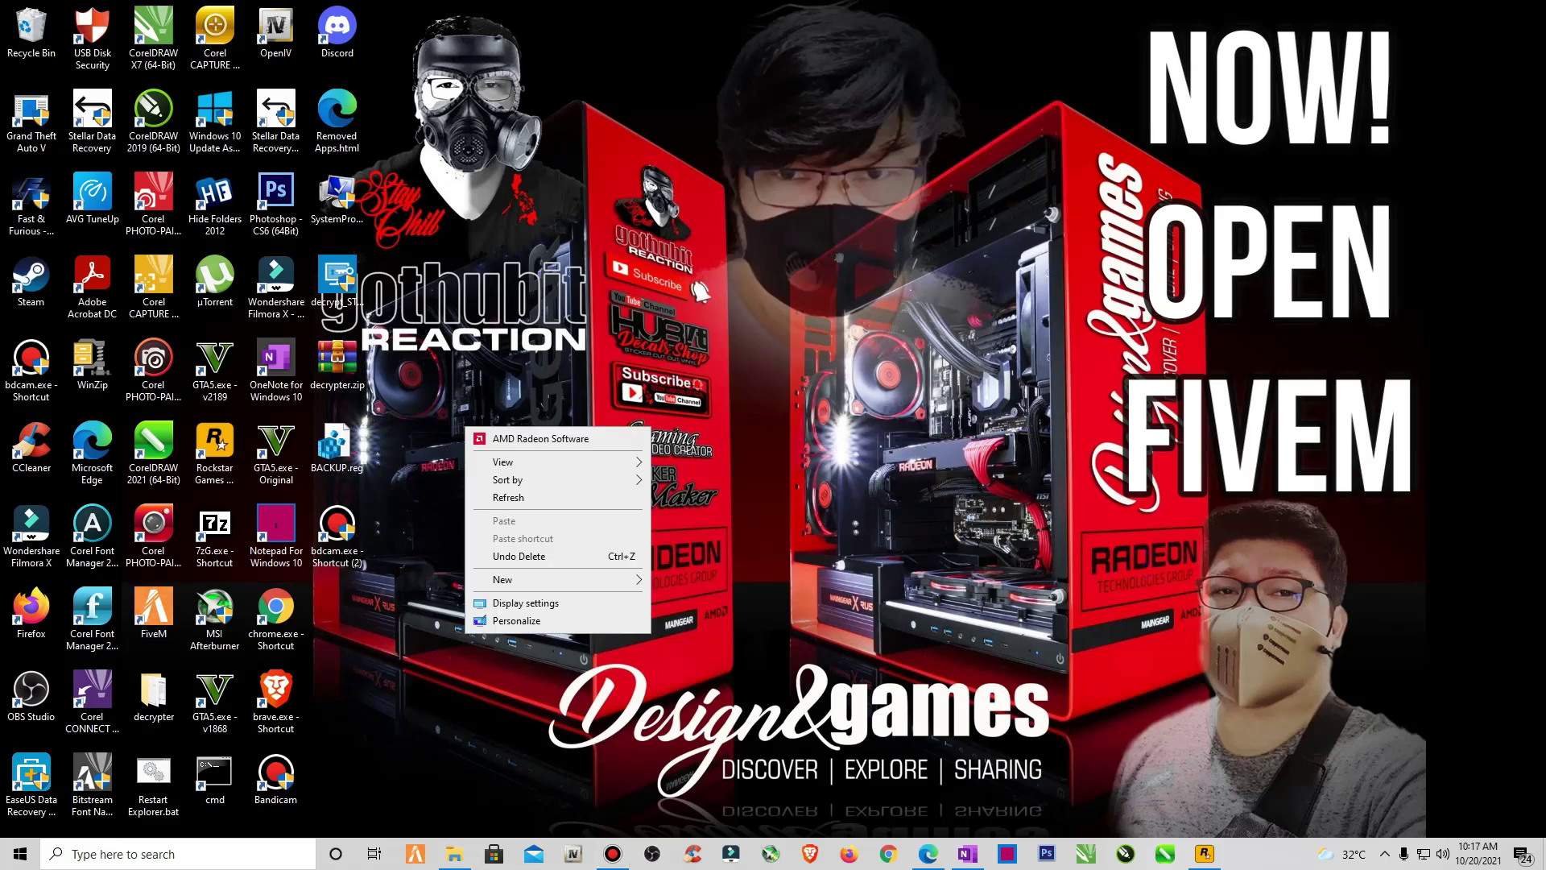
{"action": "key", "text": "e"}
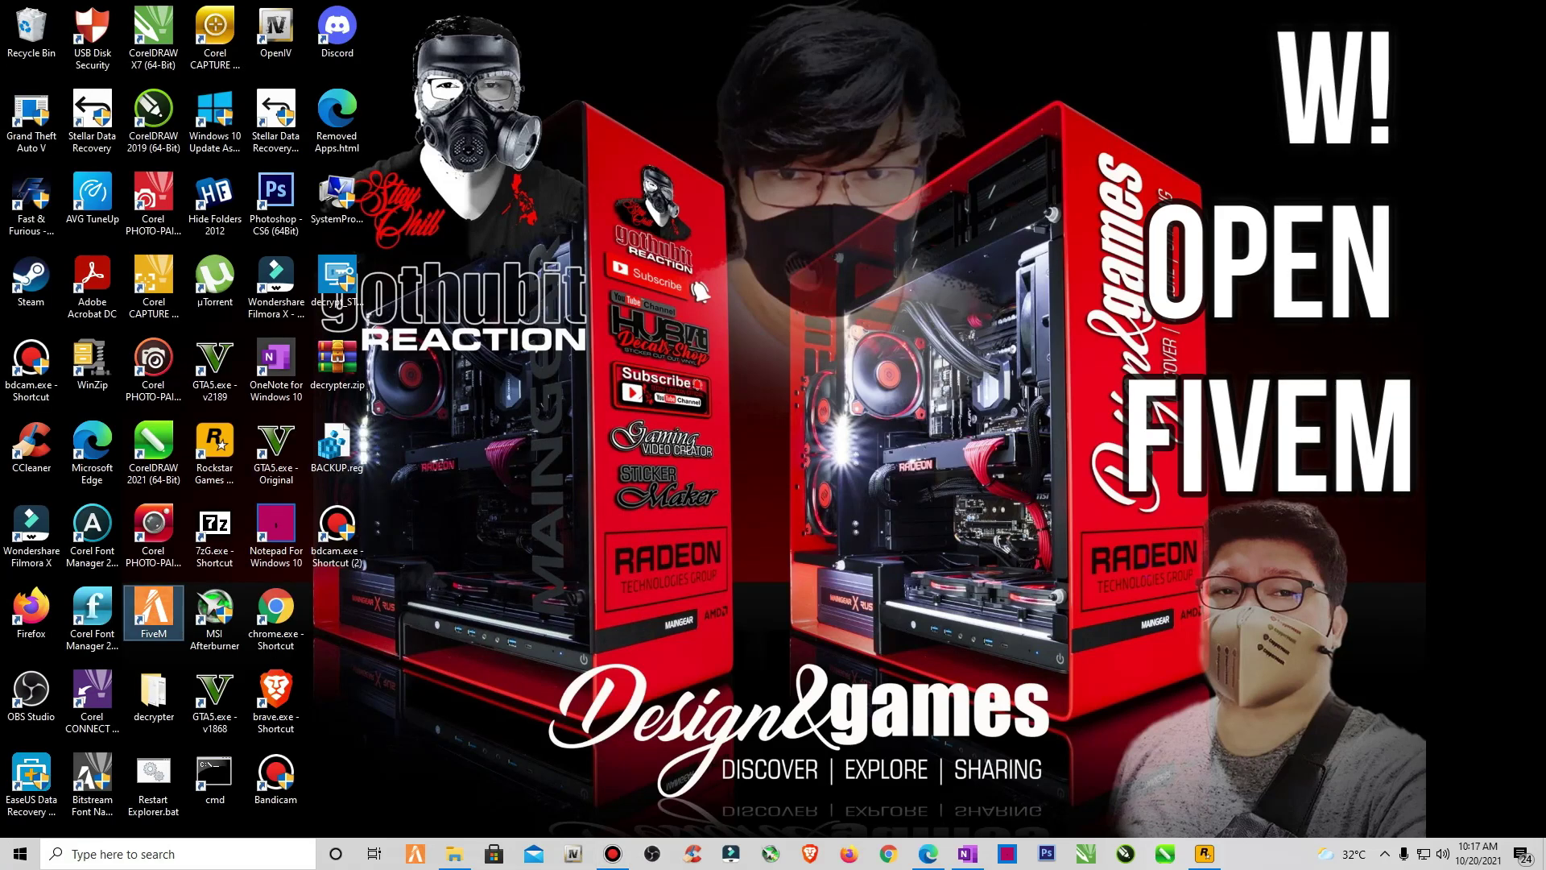
{"action": "key", "text": "Return"}
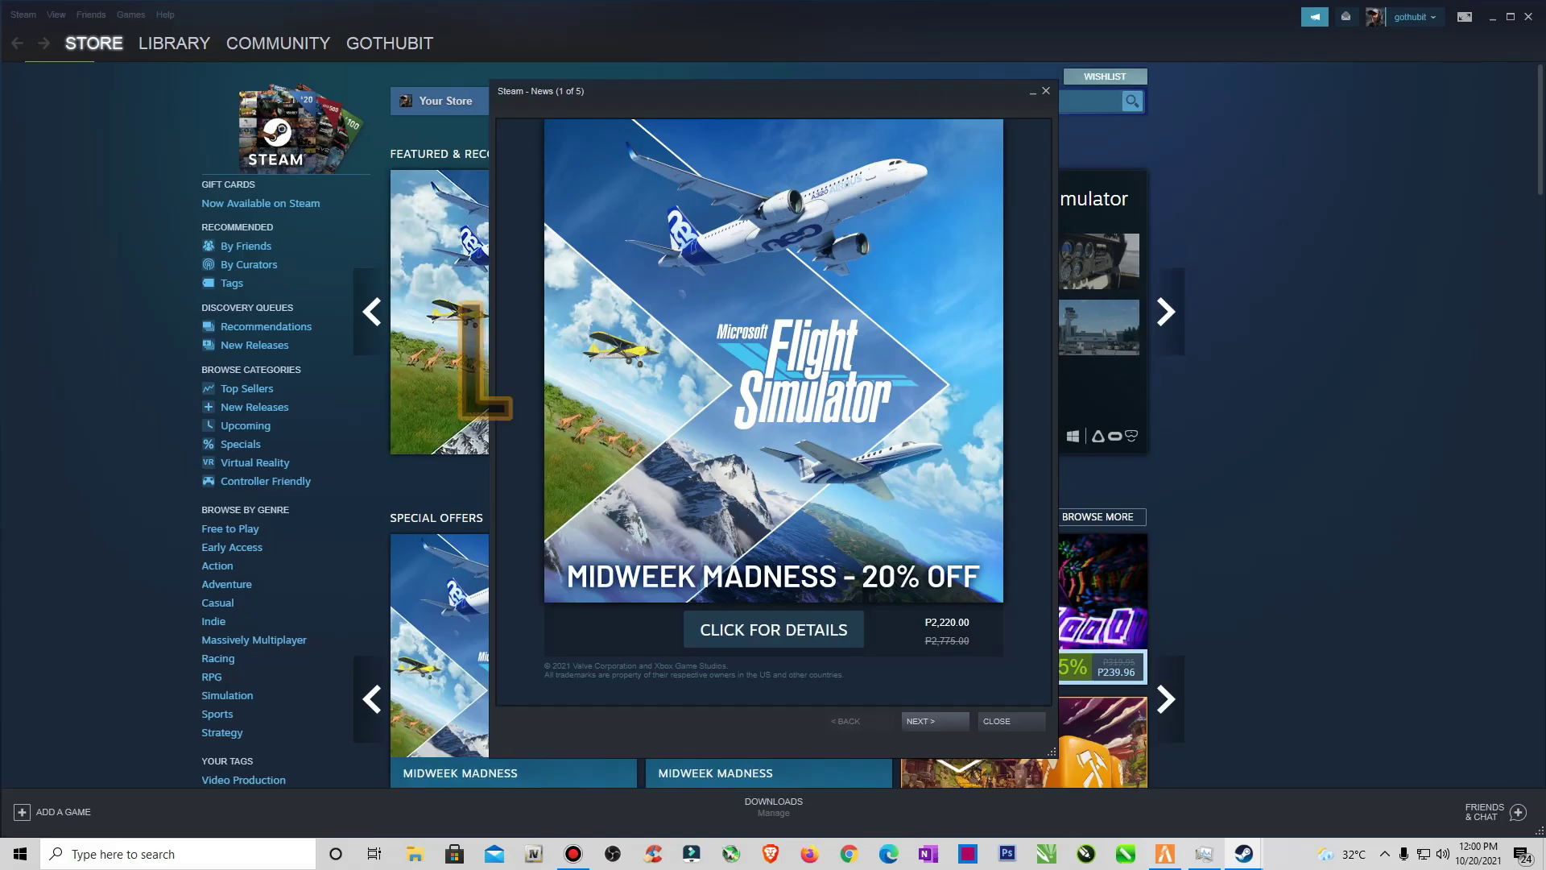
Step: Switch to Steam, dismiss the news window and launch Grand Theft Auto V from the library to start its update
{"action": "key", "text": "Escape"}
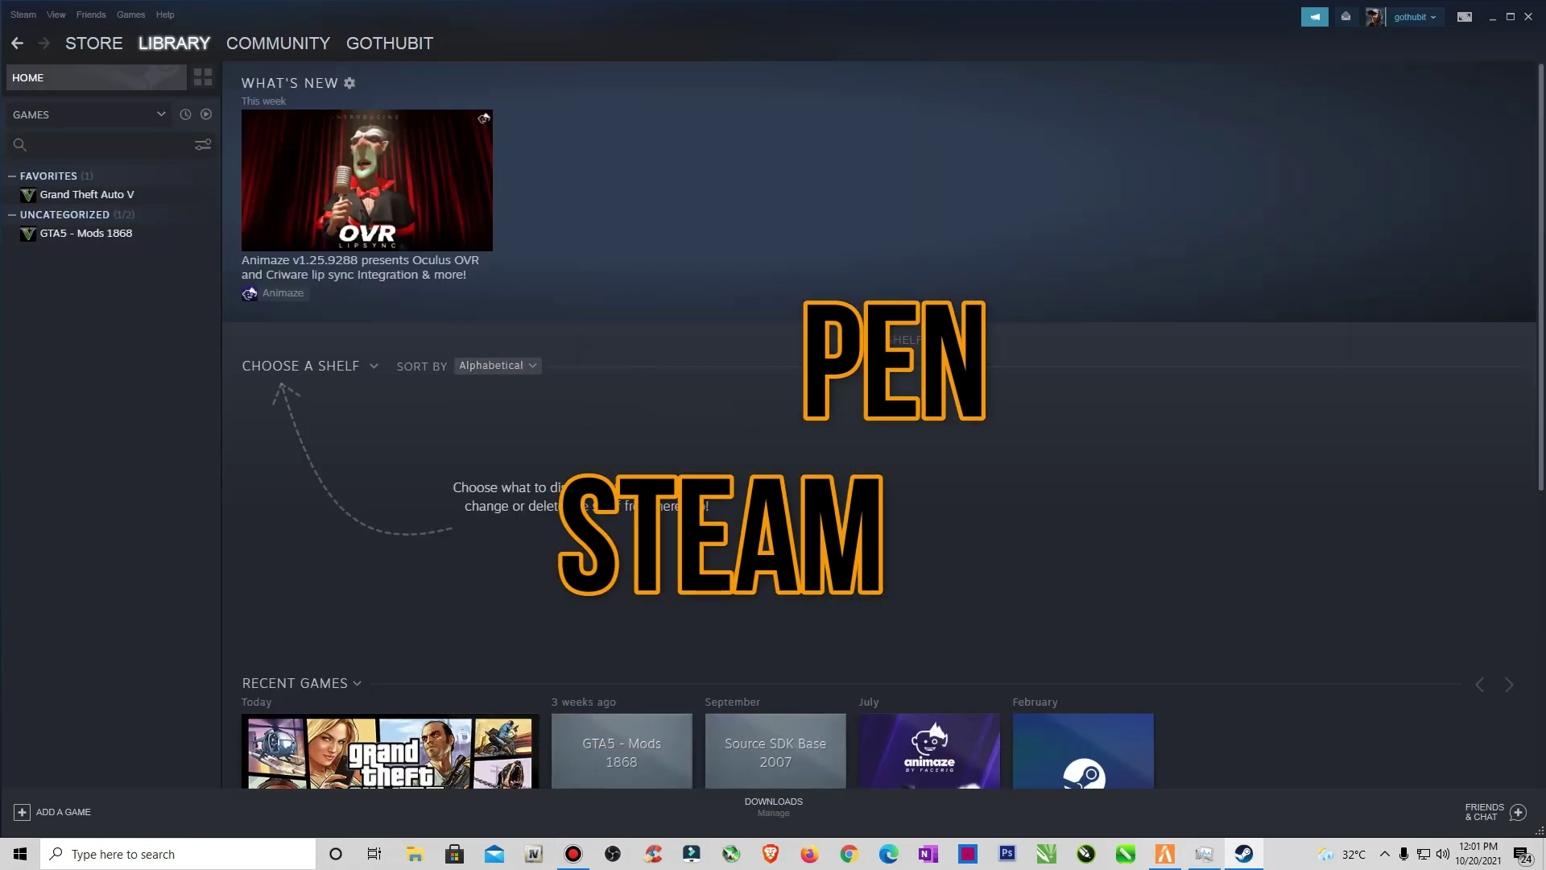
{"action": "left_click", "coordinate": [87, 194]}
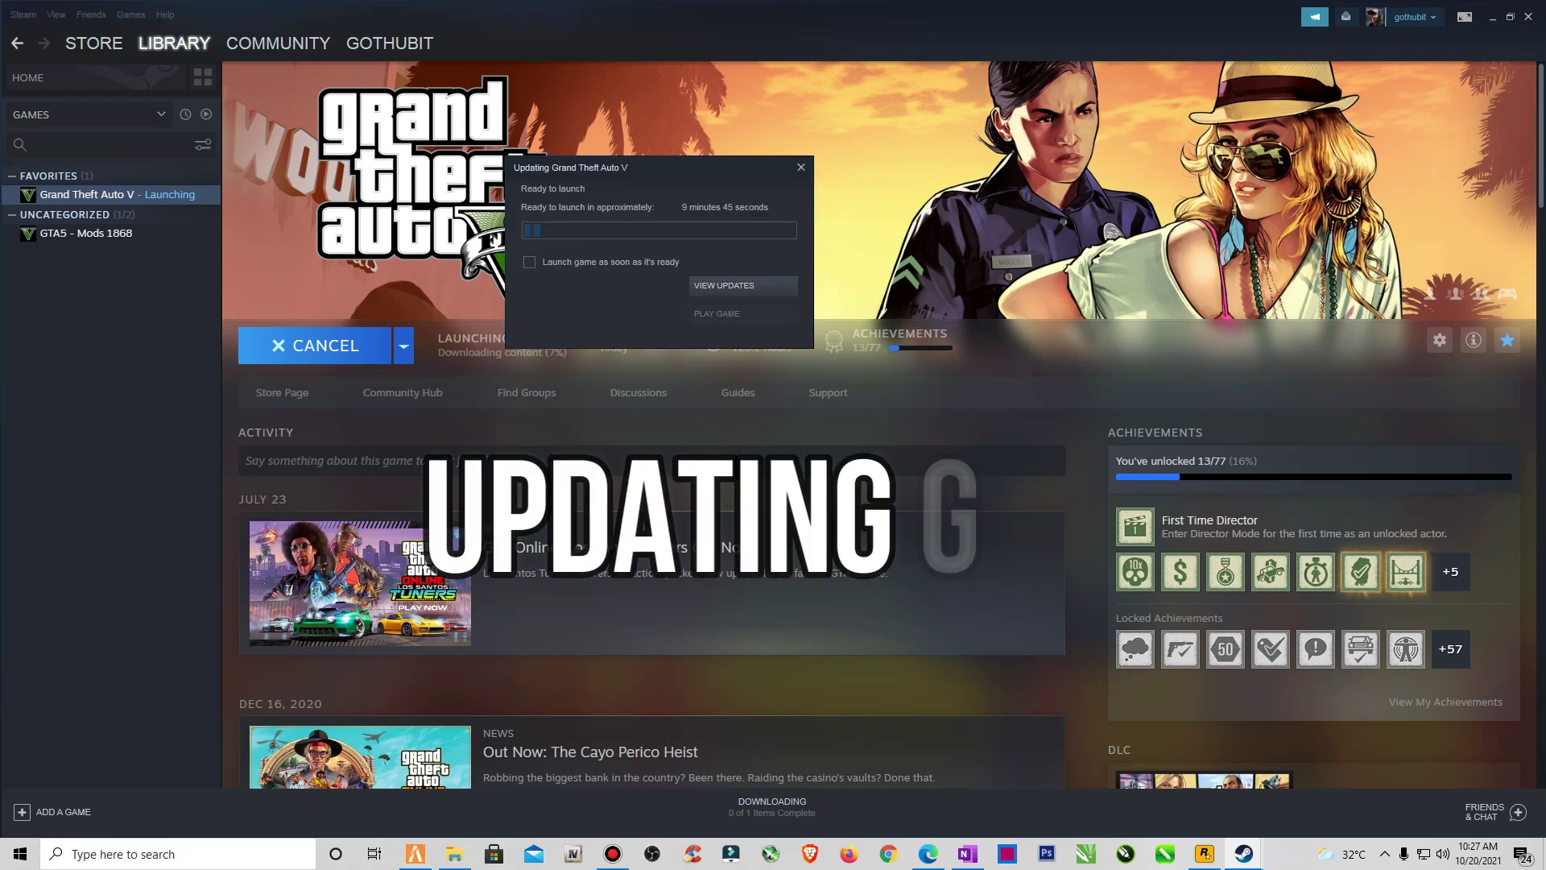
Step: Close the update window and examine the local files section of Grand Theft Auto V's properties
{"action": "left_click", "coordinate": [801, 167]}
{"action": "right_click", "coordinate": [117, 193]}
{"action": "left_click", "coordinate": [157, 290]}
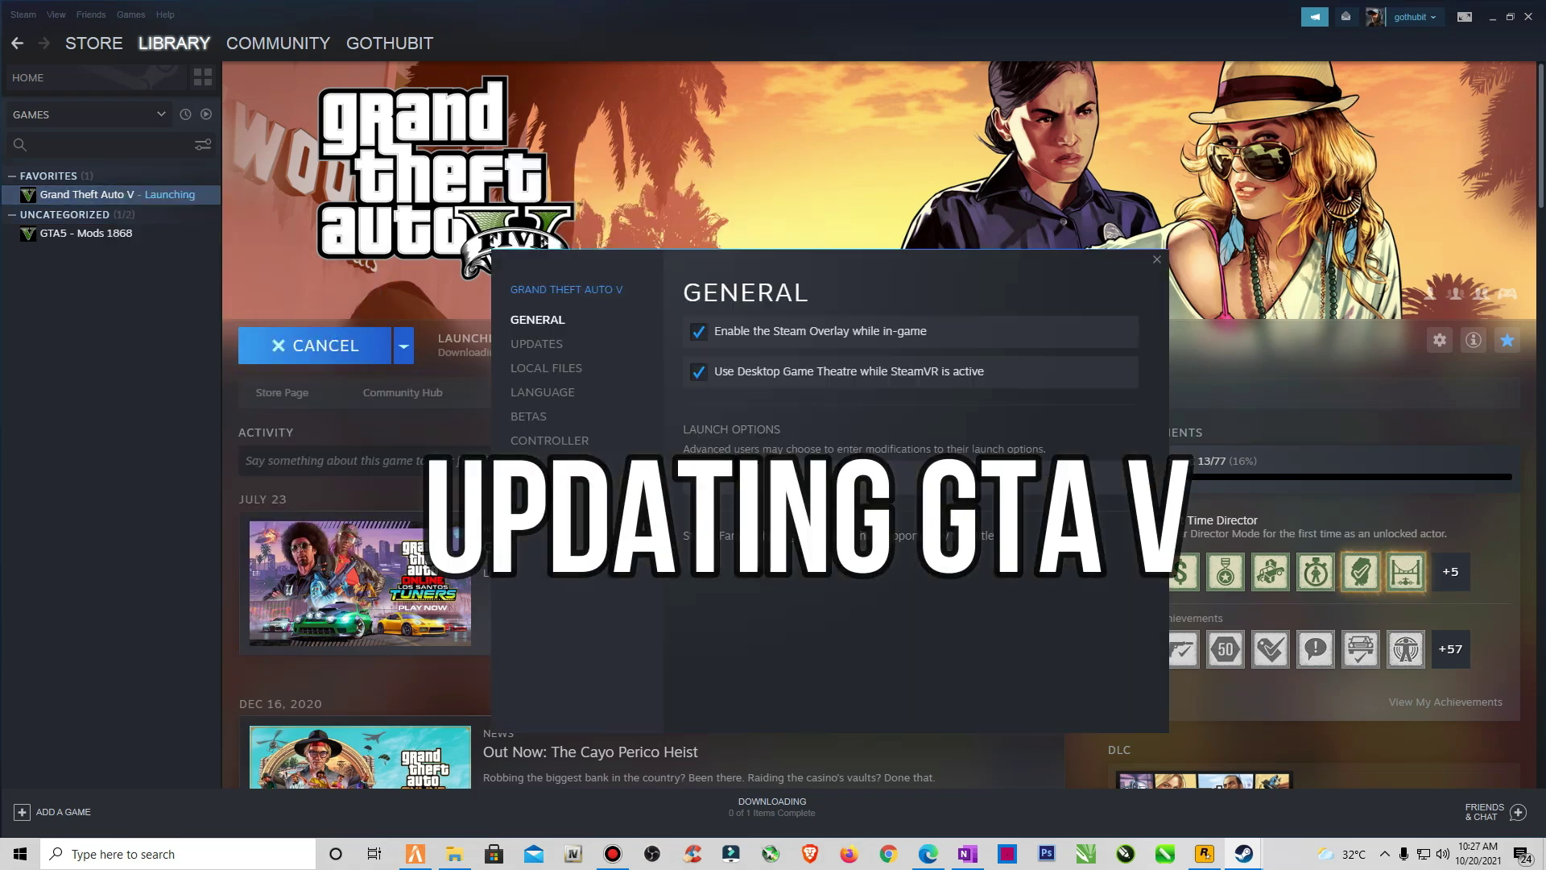
{"action": "left_click", "coordinate": [545, 367]}
{"action": "left_click", "coordinate": [1033, 329]}
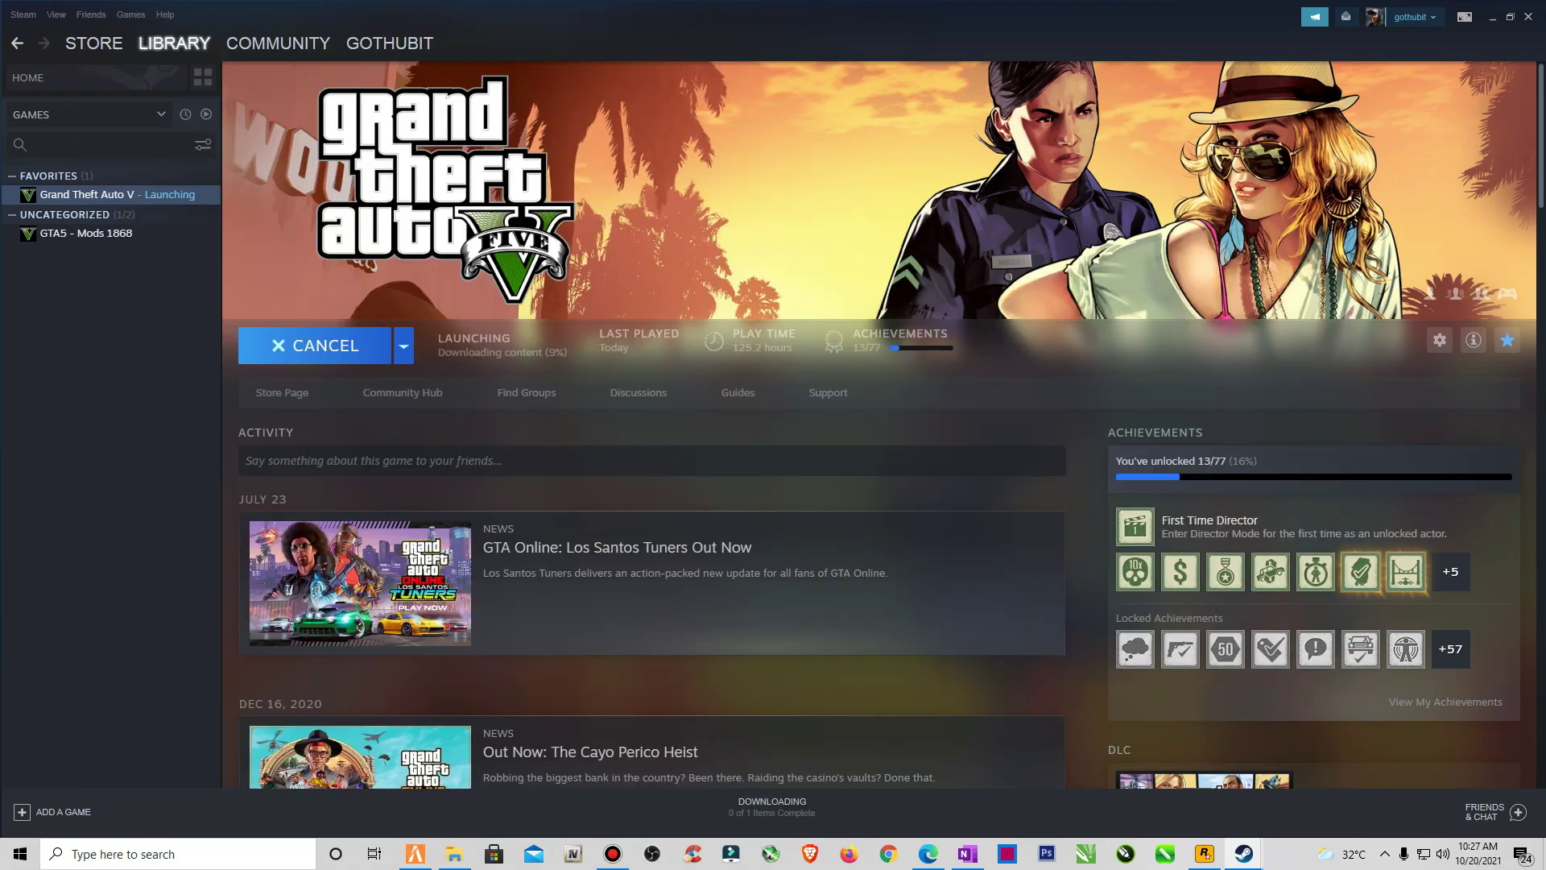
Step: Bring the Updating Grand Theft Auto V window back into view and move it aside to monitor the update
{"action": "mouse_move", "coordinate": [1243, 854]}
{"action": "left_click", "coordinate": [1326, 761]}
{"action": "left_click_drag", "start_coordinate": [590, 255], "coordinate": [242, 409]}
{"action": "left_click", "coordinate": [1204, 853]}
{"action": "left_click", "coordinate": [1285, 165]}
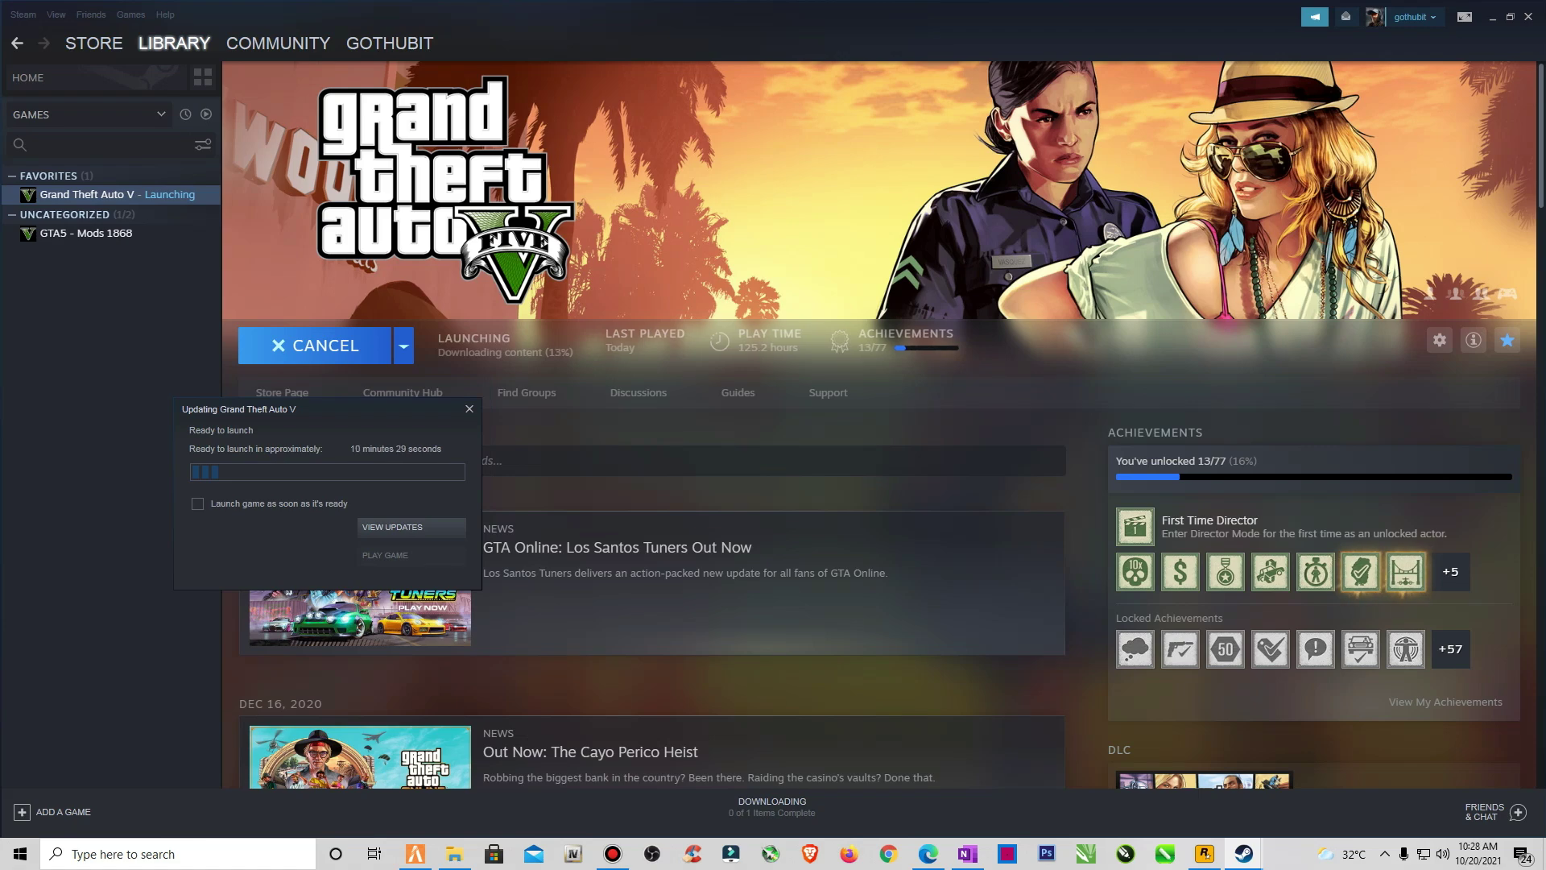
{"action": "left_click", "coordinate": [1510, 16]}
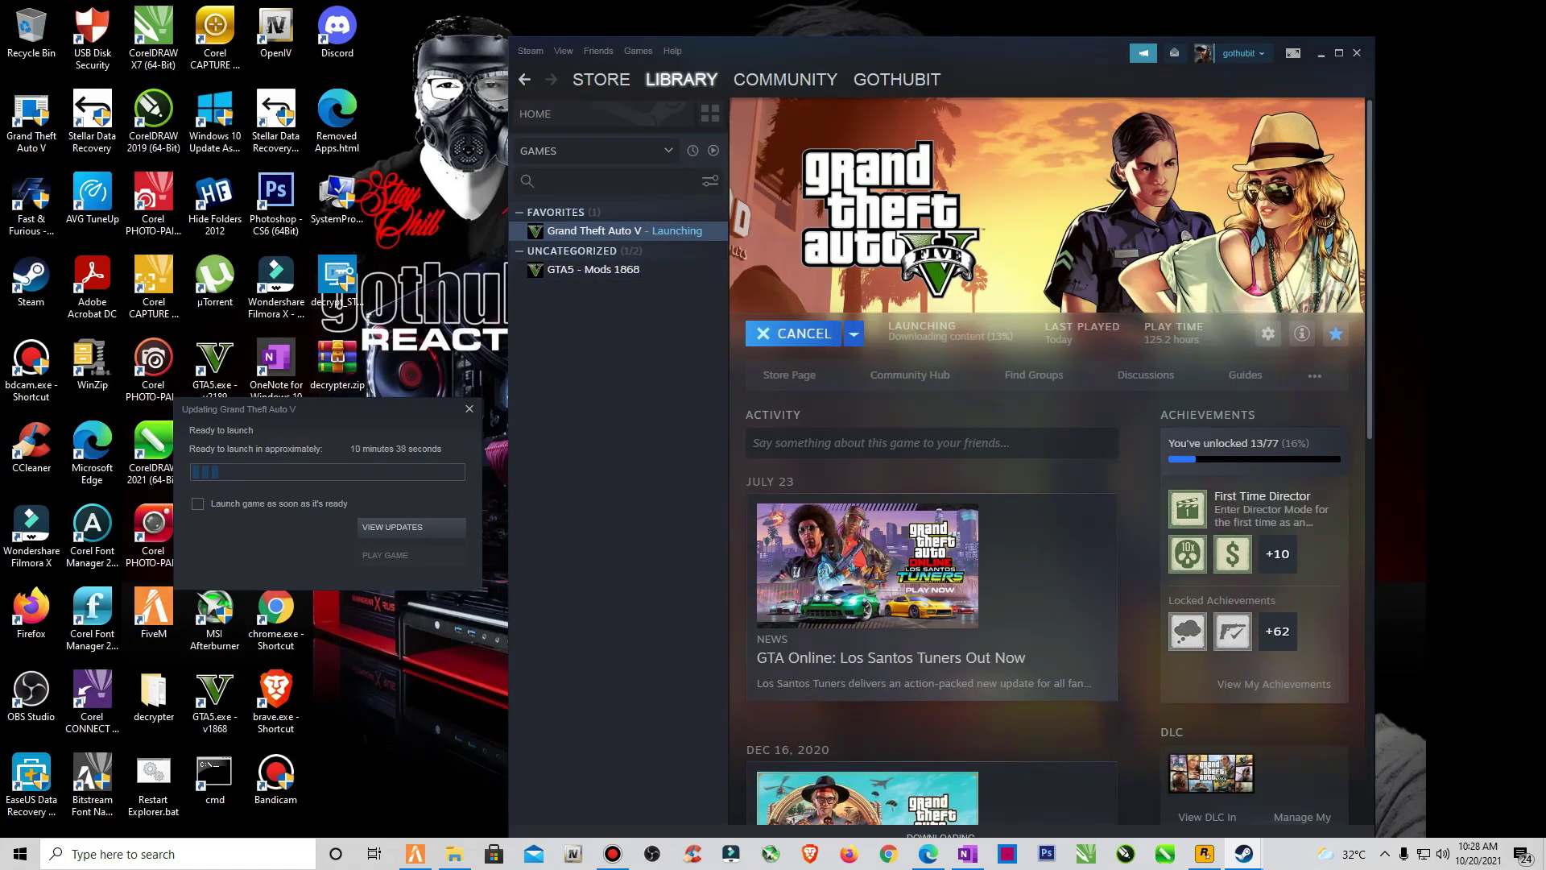
{"action": "key", "text": "super+Up"}
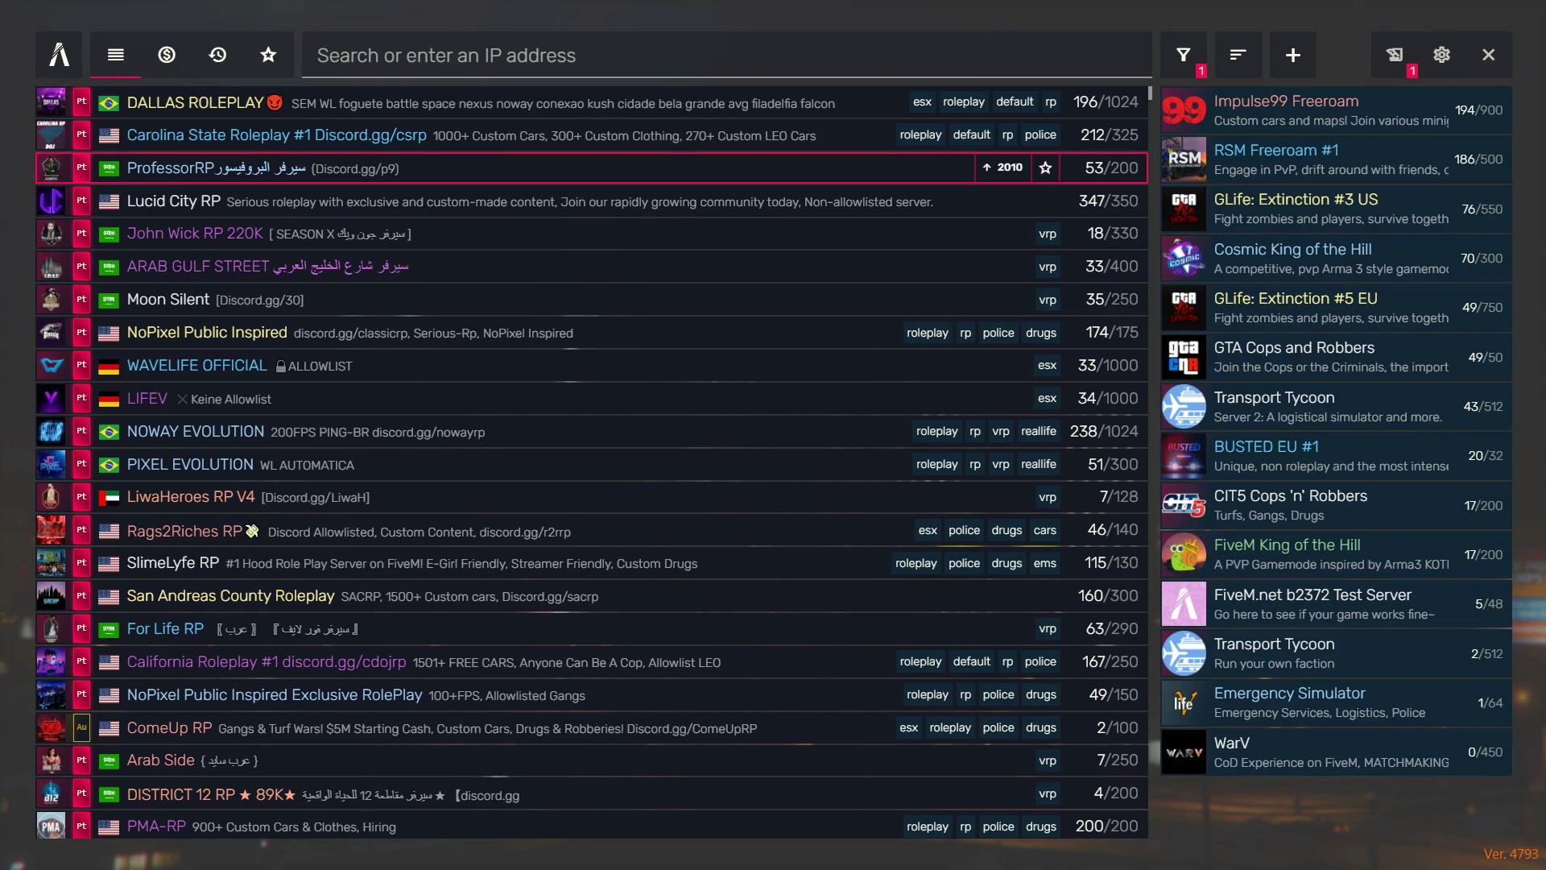
Step: Browse the FiveM server list and look at the server search hints
{"action": "scroll", "coordinate": [564, 332], "scroll_direction": "down", "scroll_amount": 5}
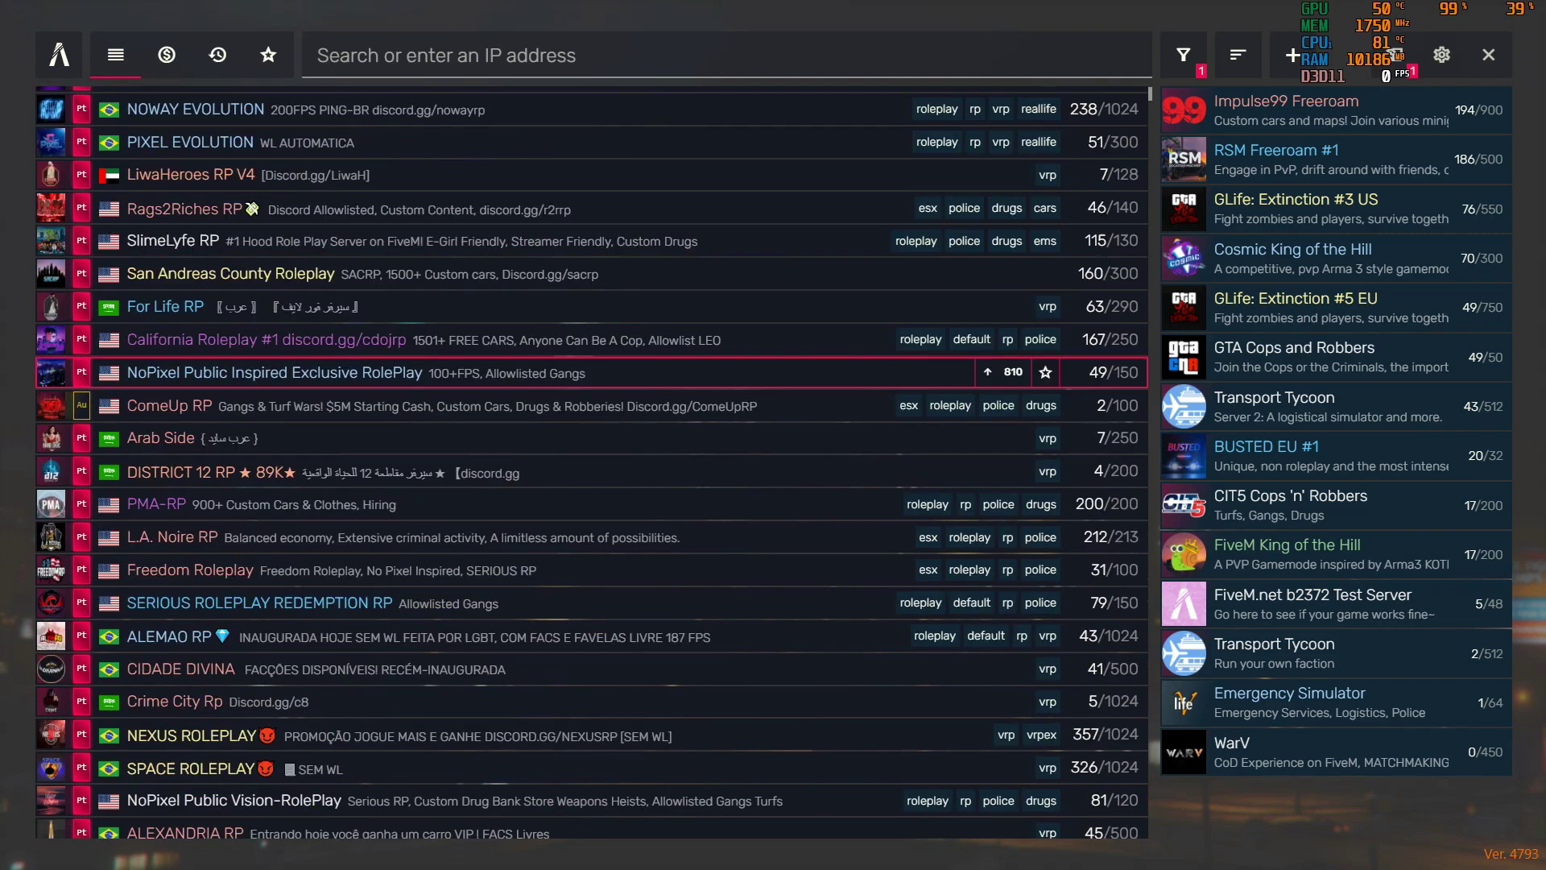
{"action": "scroll", "coordinate": [564, 331], "scroll_direction": "up", "scroll_amount": 5}
{"action": "left_click", "coordinate": [726, 55]}
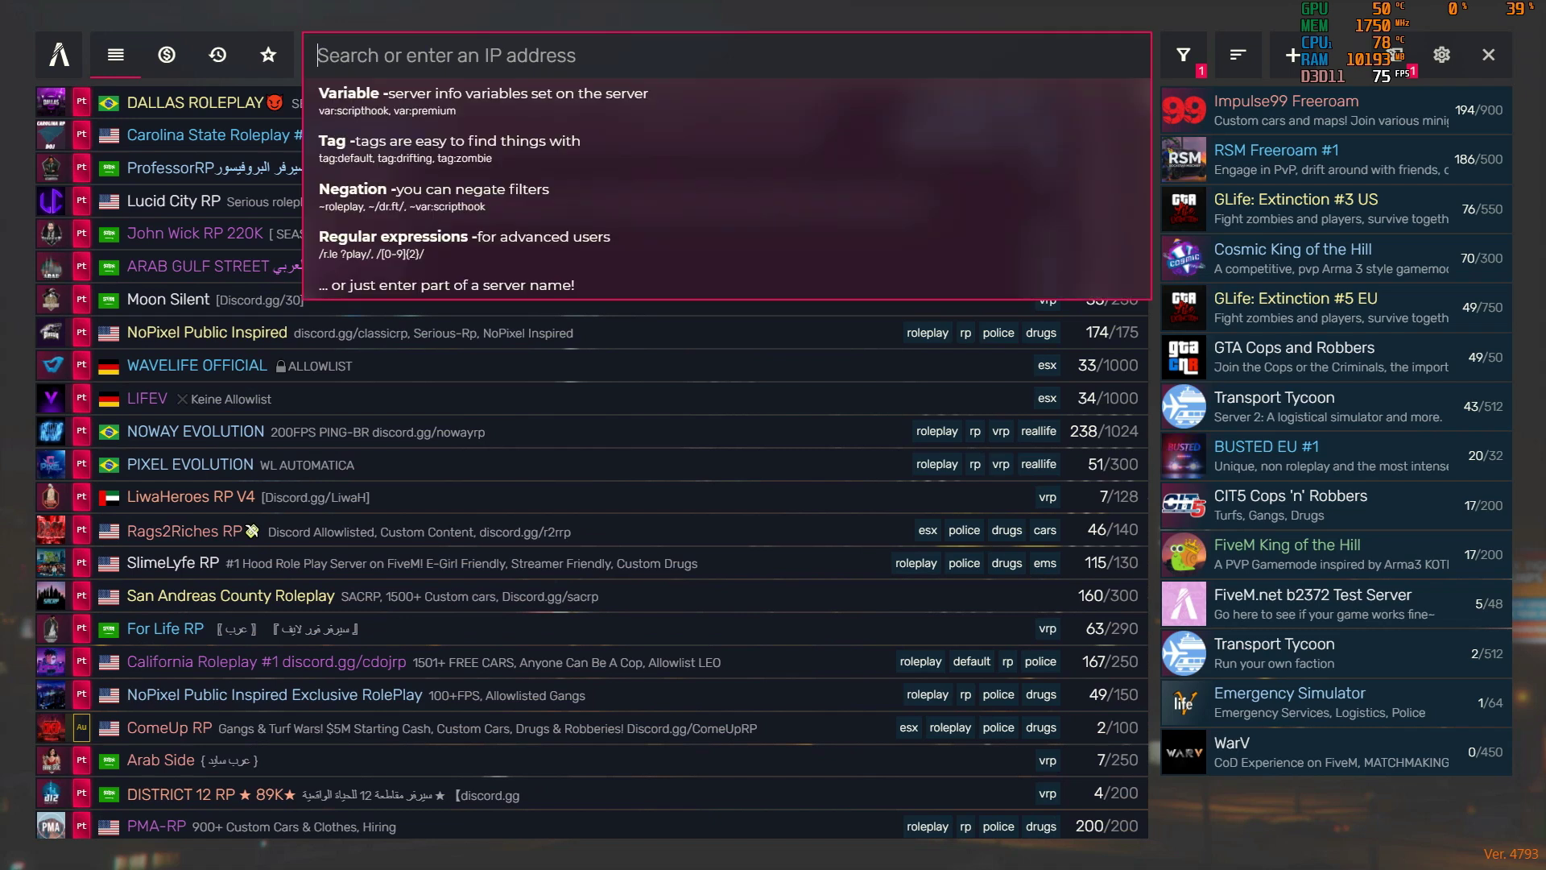
{"action": "key", "text": "Escape"}
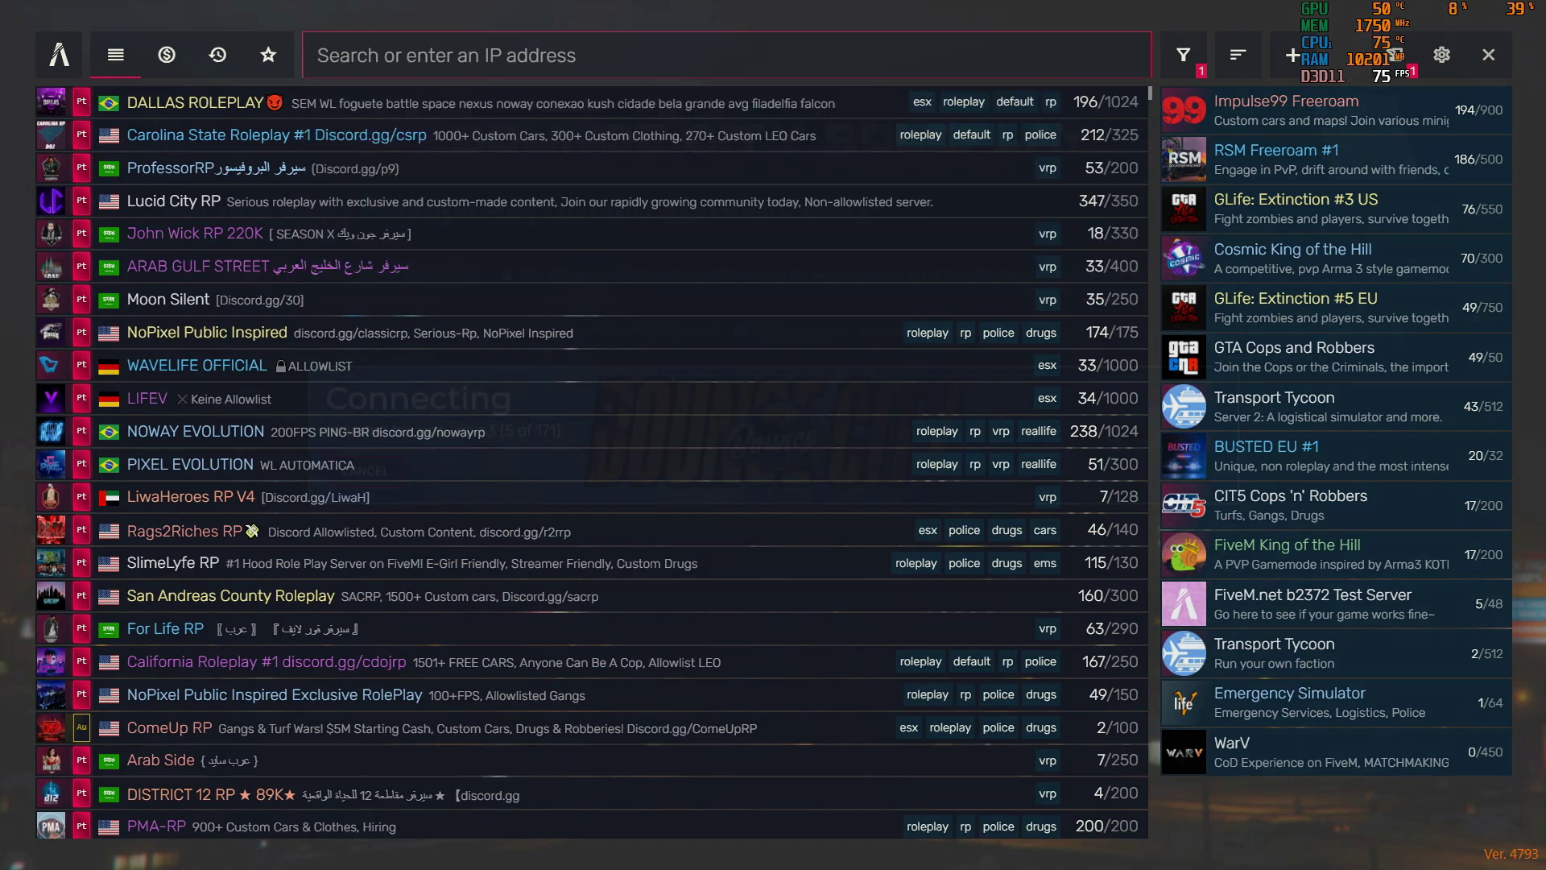